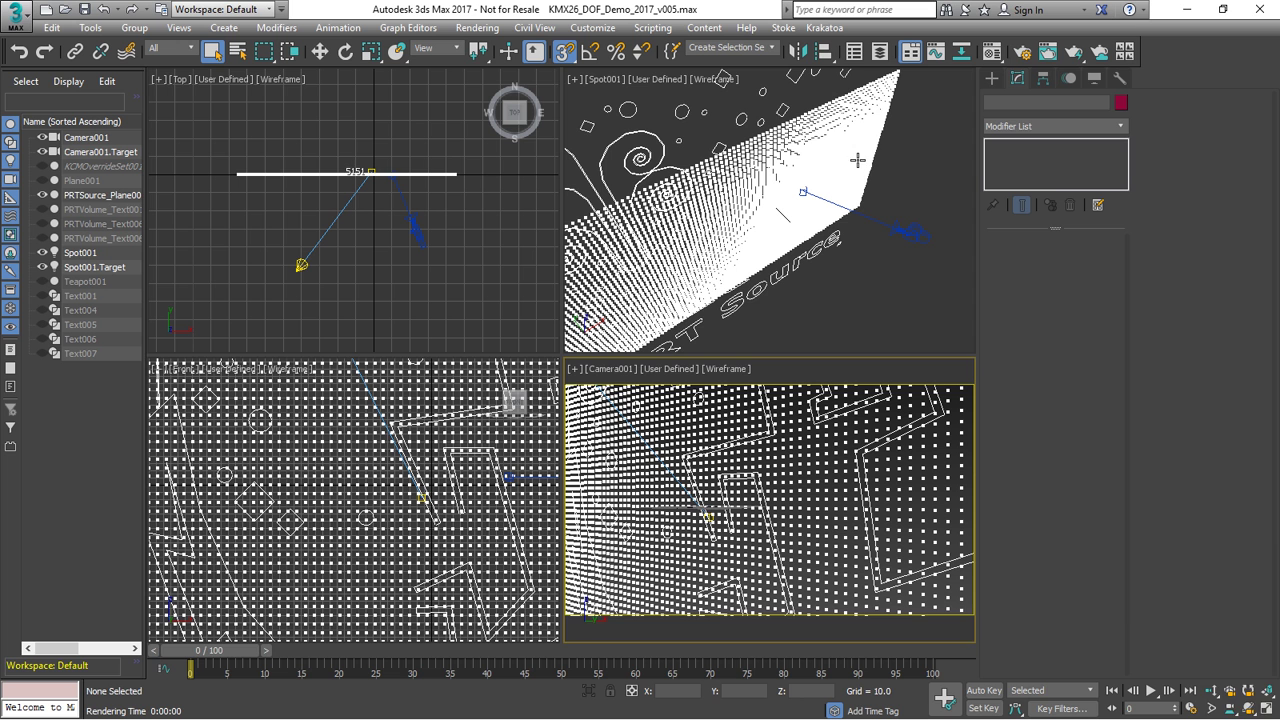
Unhide the source object of the PRT Source on the particle plane.
click(857, 160)
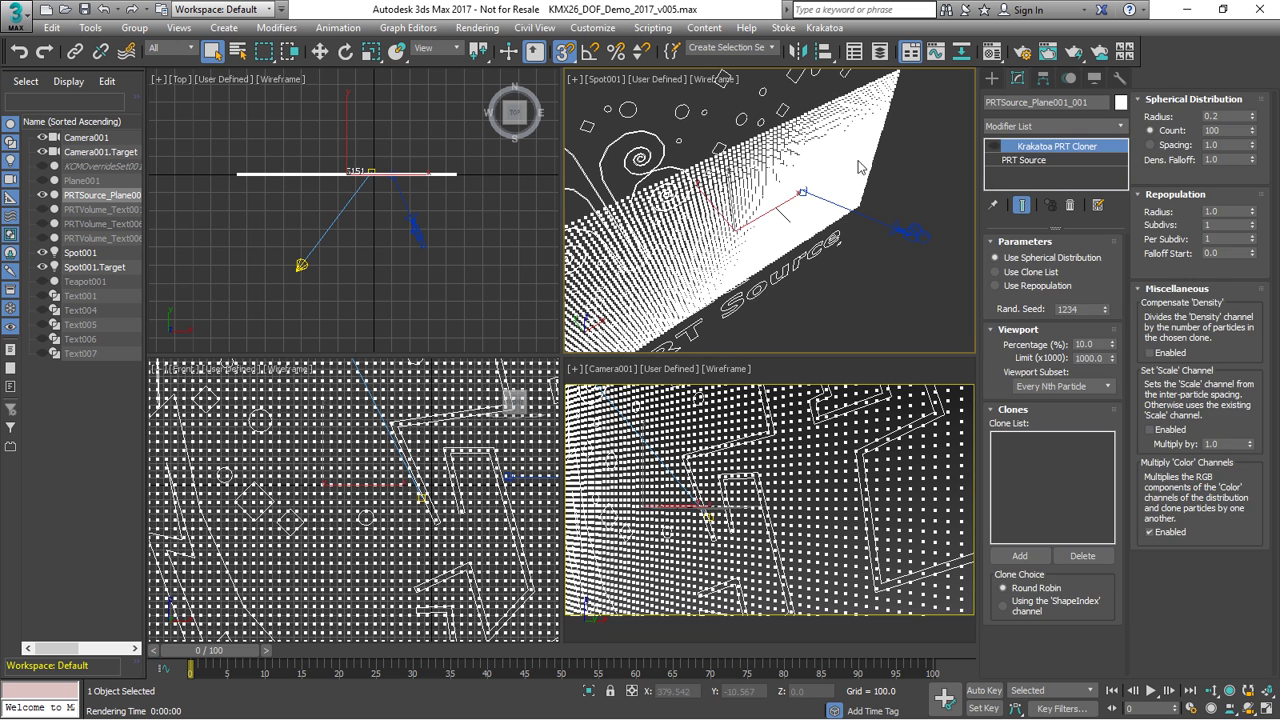
click(1048, 160)
click(1109, 260)
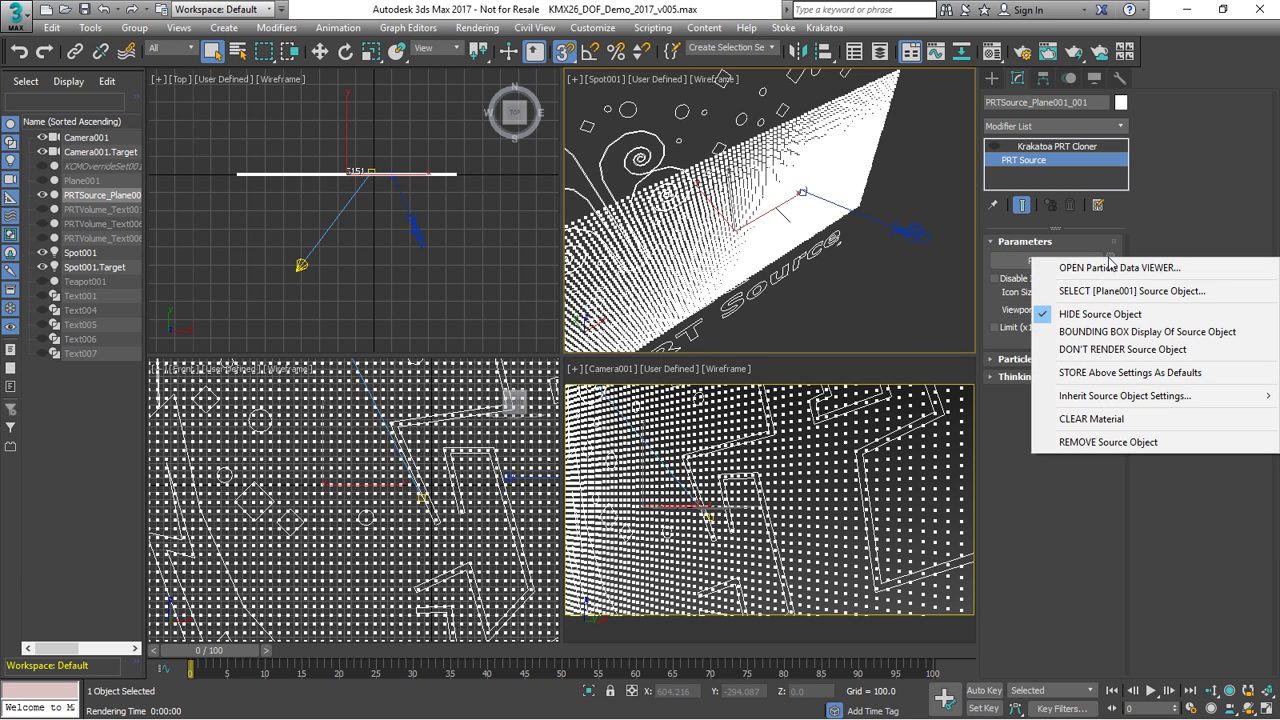
click(1105, 315)
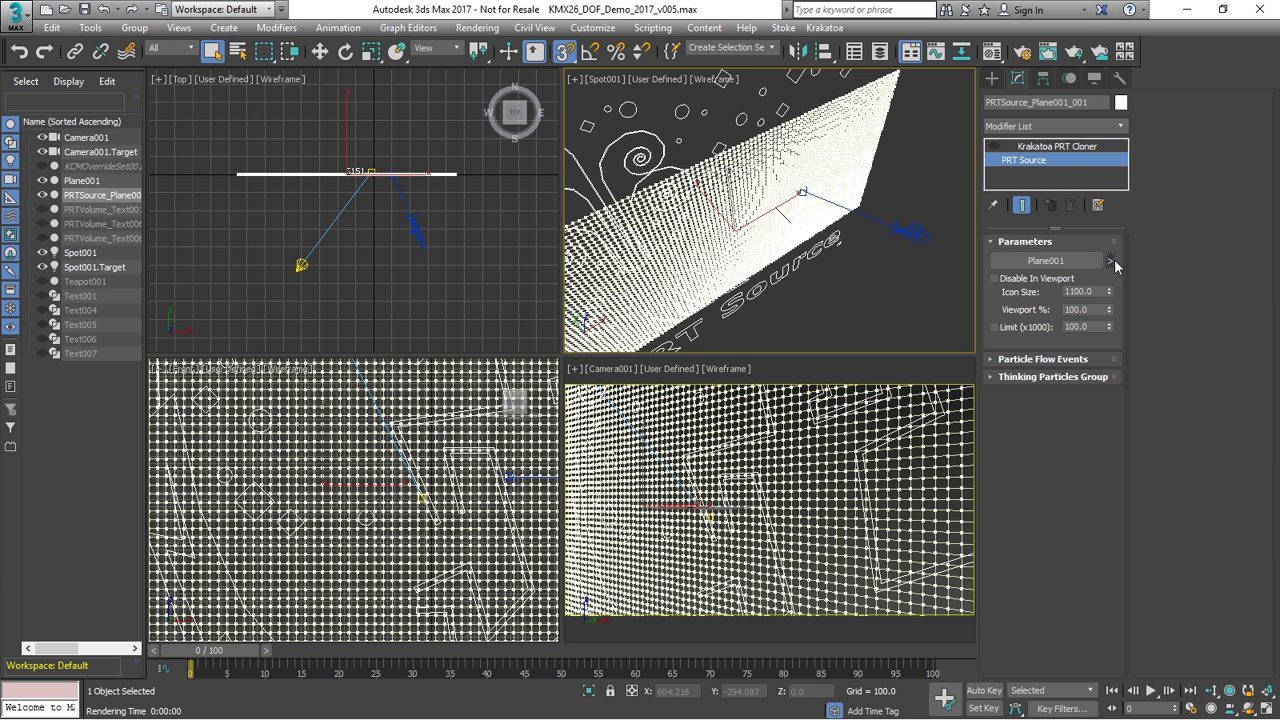
Select the PRT Source's source plane, examine its length and width segments, and hide the plane.
click(1109, 260)
click(1092, 294)
drag(1063, 306, 1004, 304)
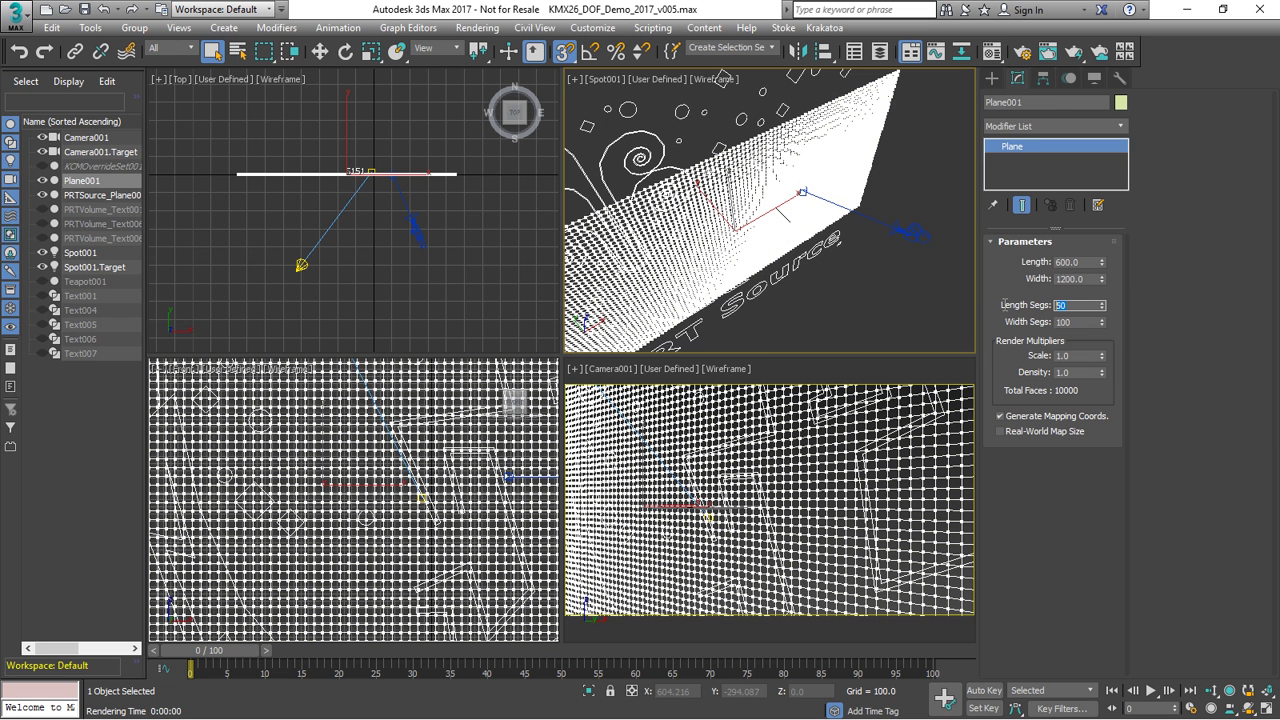
double_click(1072, 321)
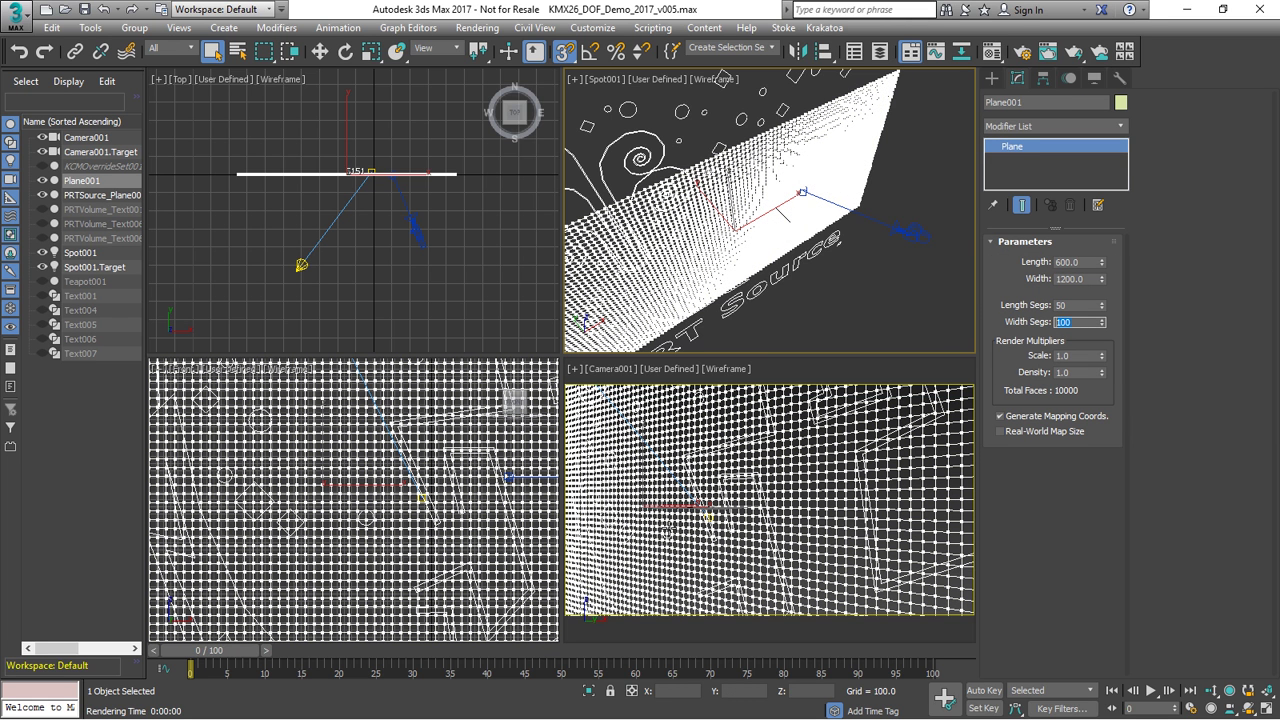
click(76, 180)
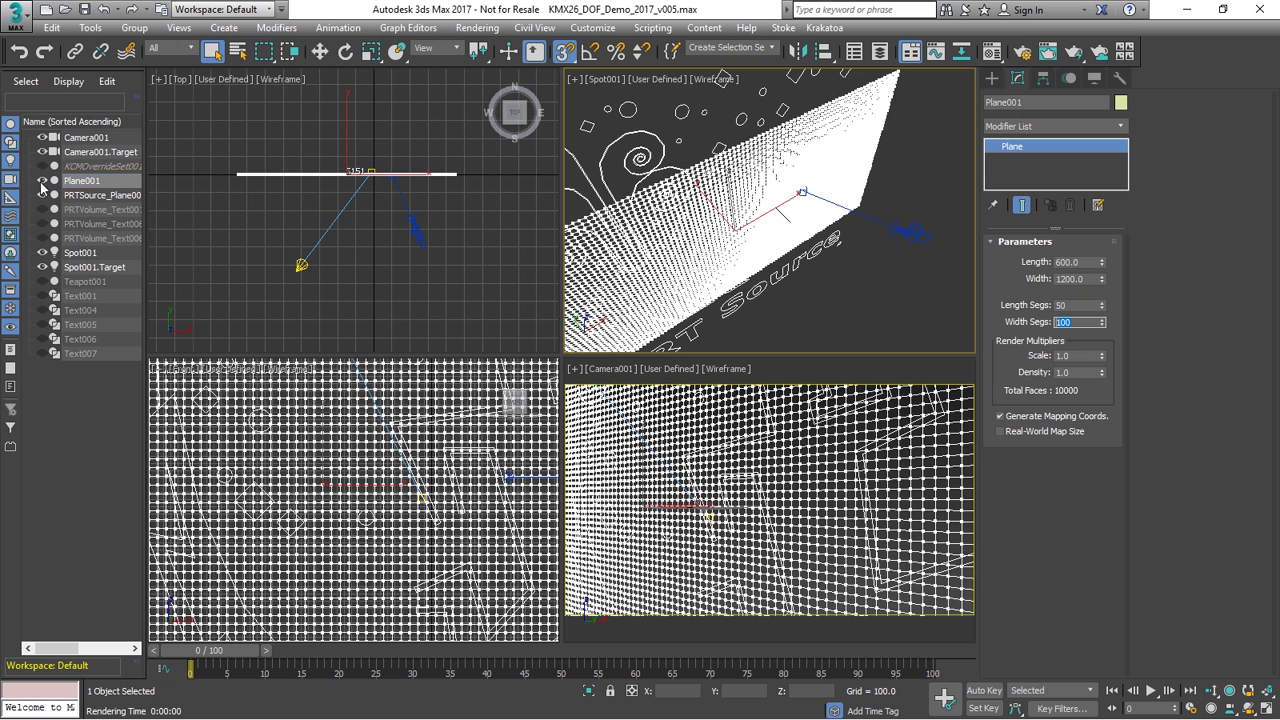
Select Camera001 with Select and Manipulate active and scrub the timeline to examine its animated focal depth.
click(413, 232)
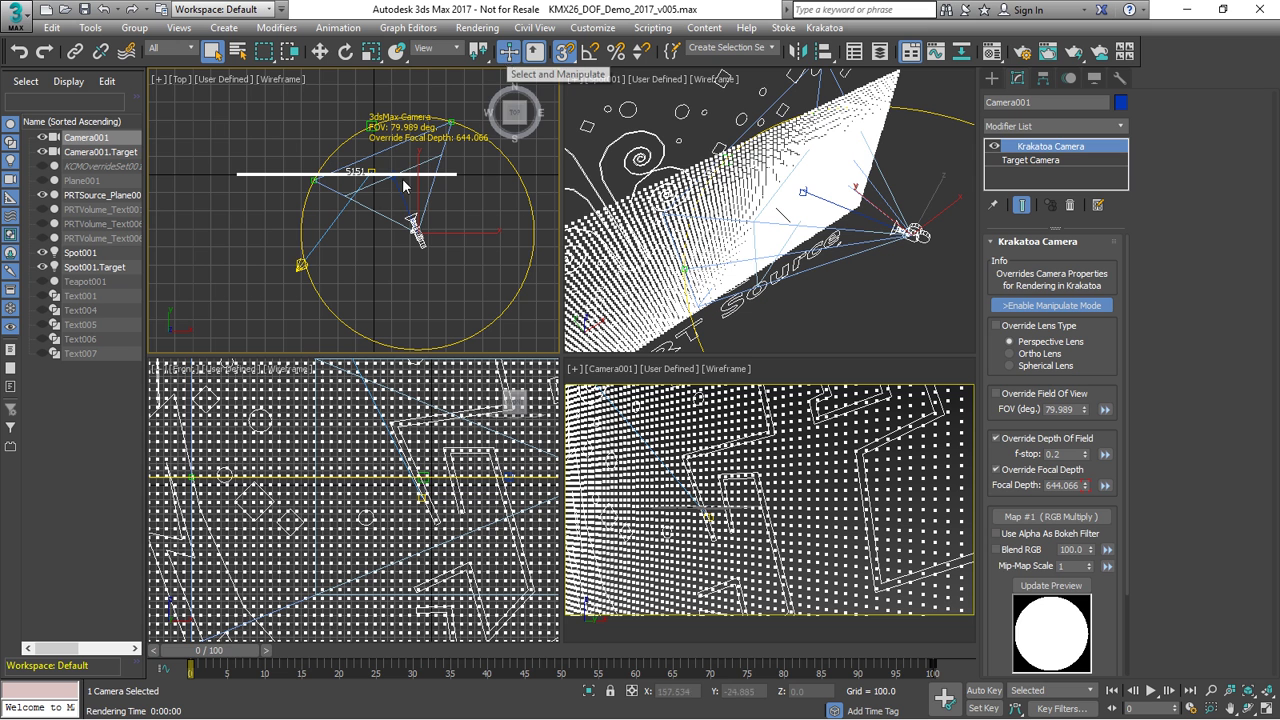
mouse_move(230, 650)
mouse_down()
mouse_move(417, 645)
mouse_move(205, 650)
mouse_up()
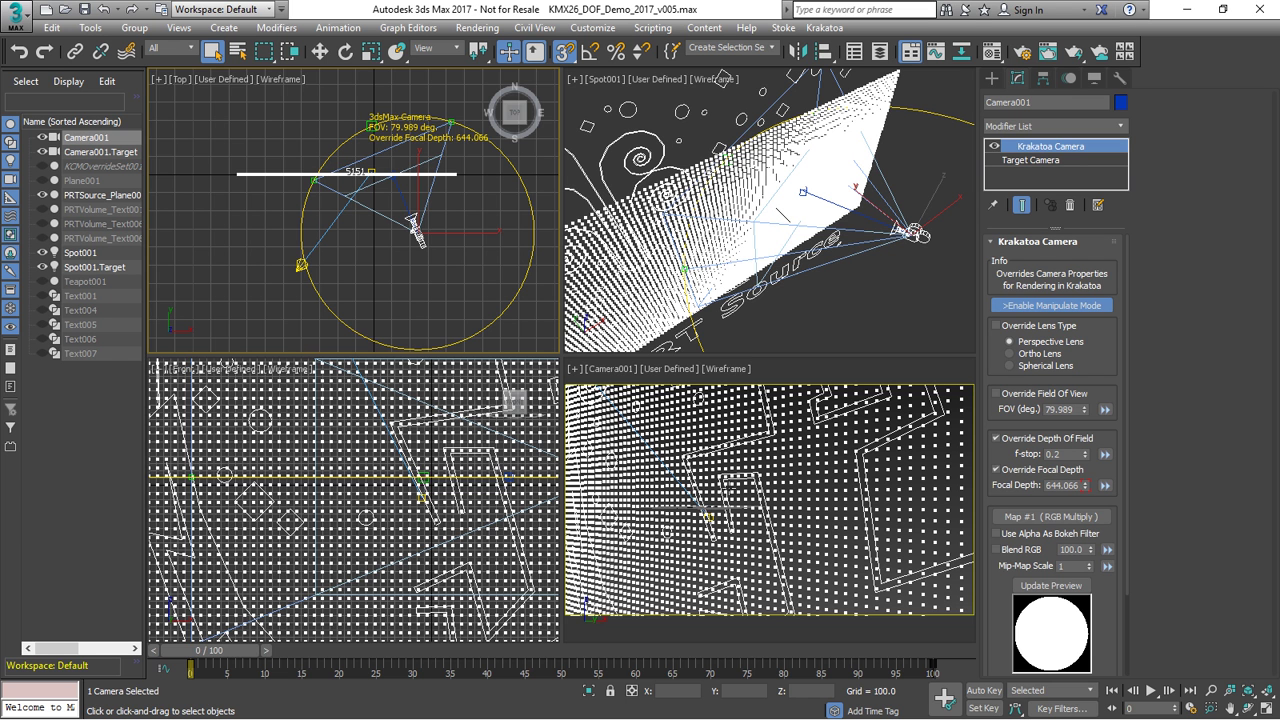
Turn on the Iterative Full mode in the rendered frame window and render frame 0 without depth of field.
click(1048, 51)
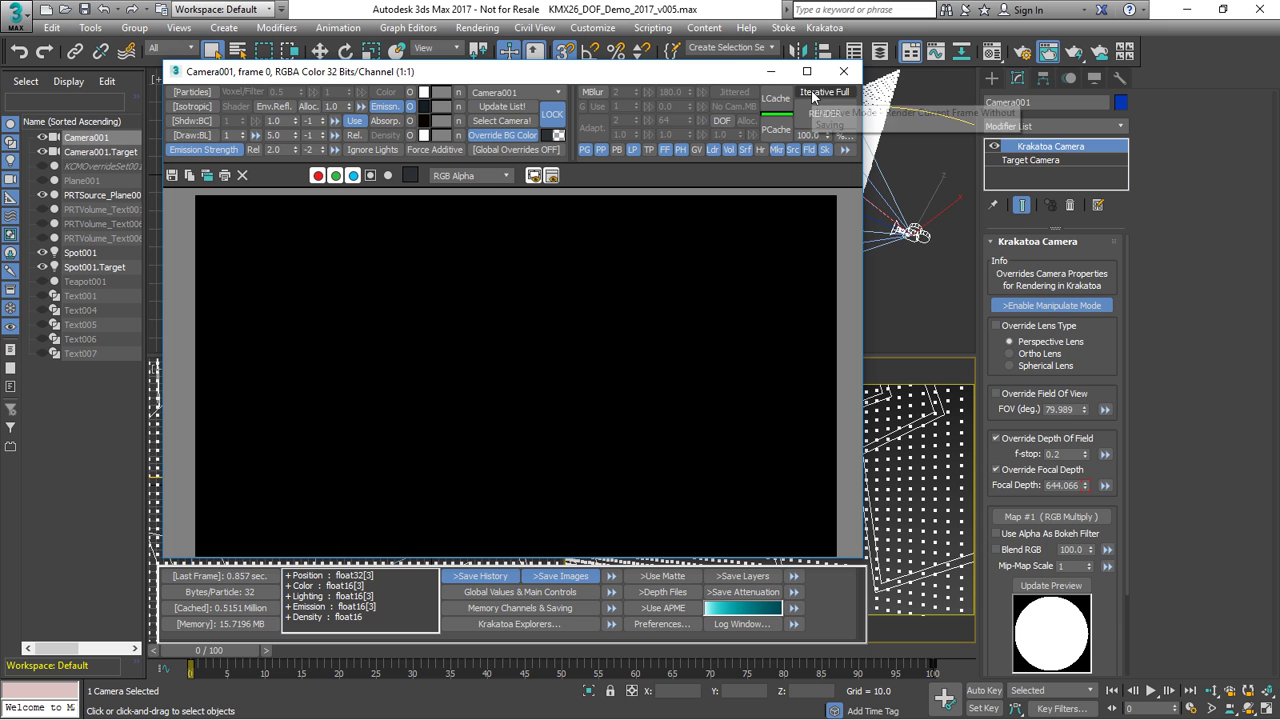
click(811, 92)
click(818, 114)
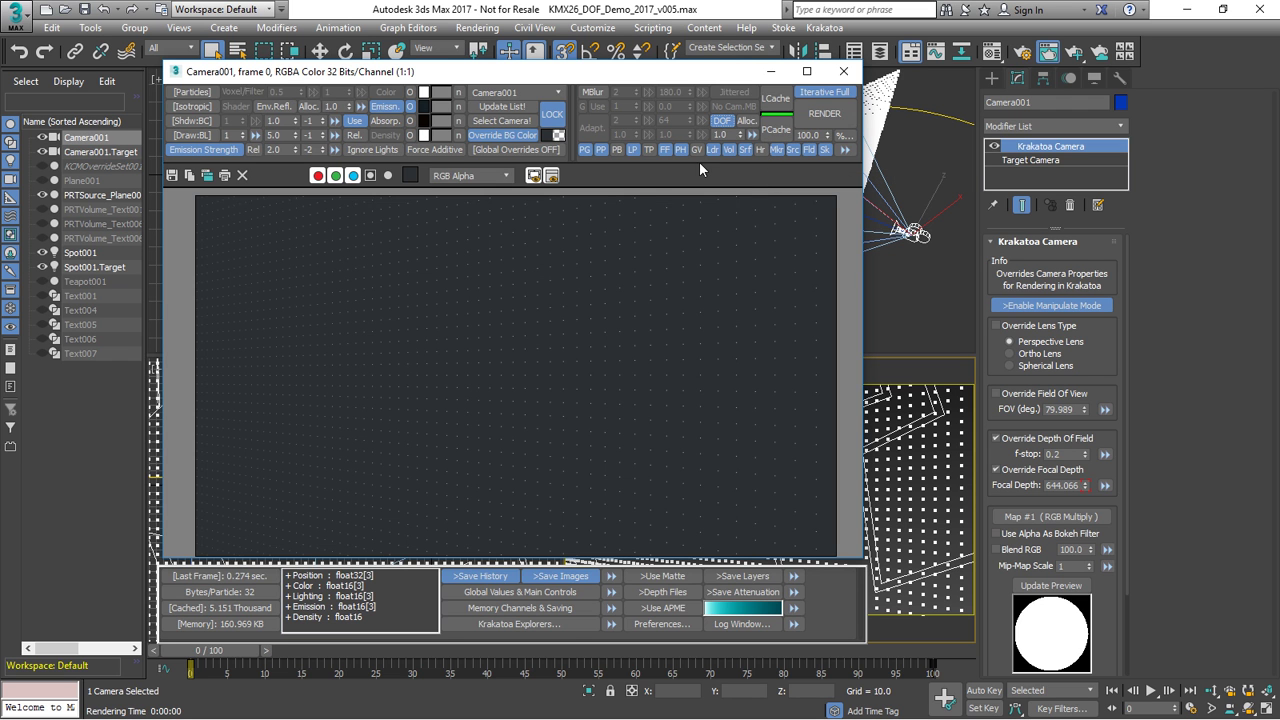
Render frame 0 with DOF enabled and examine the defocused particles at 4:1 magnification.
click(822, 113)
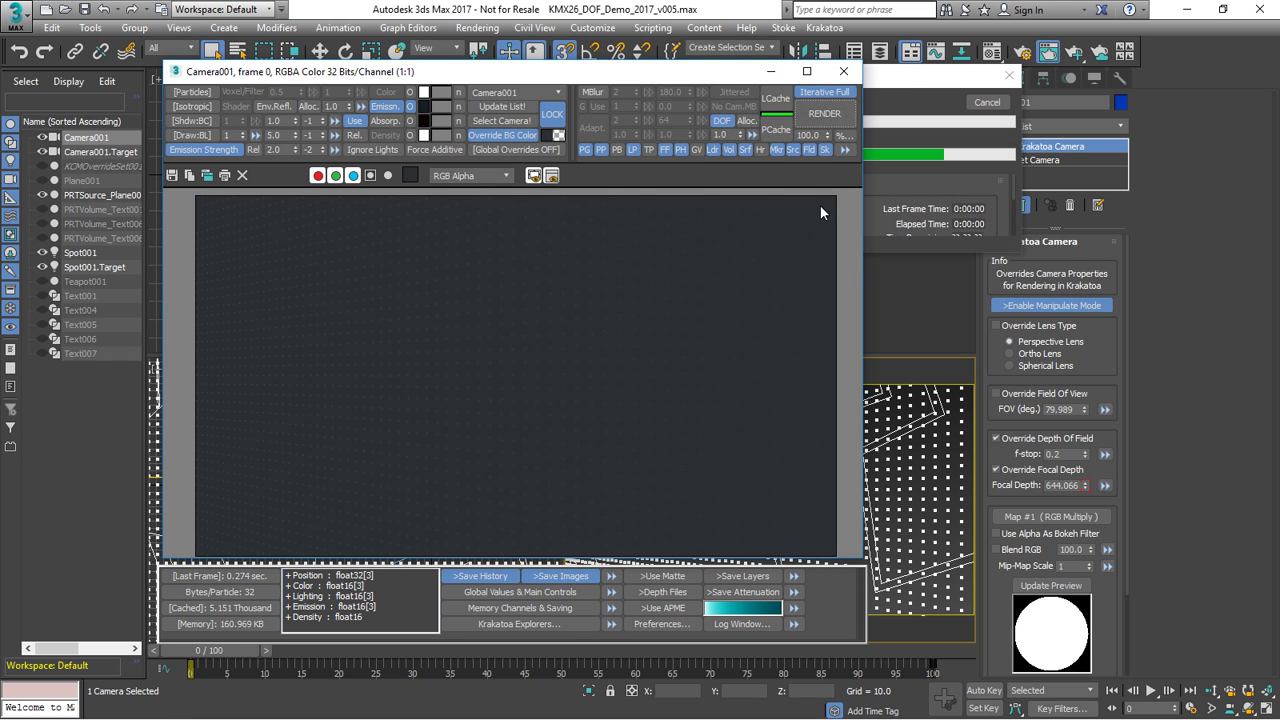
scroll(704, 372, up, 2)
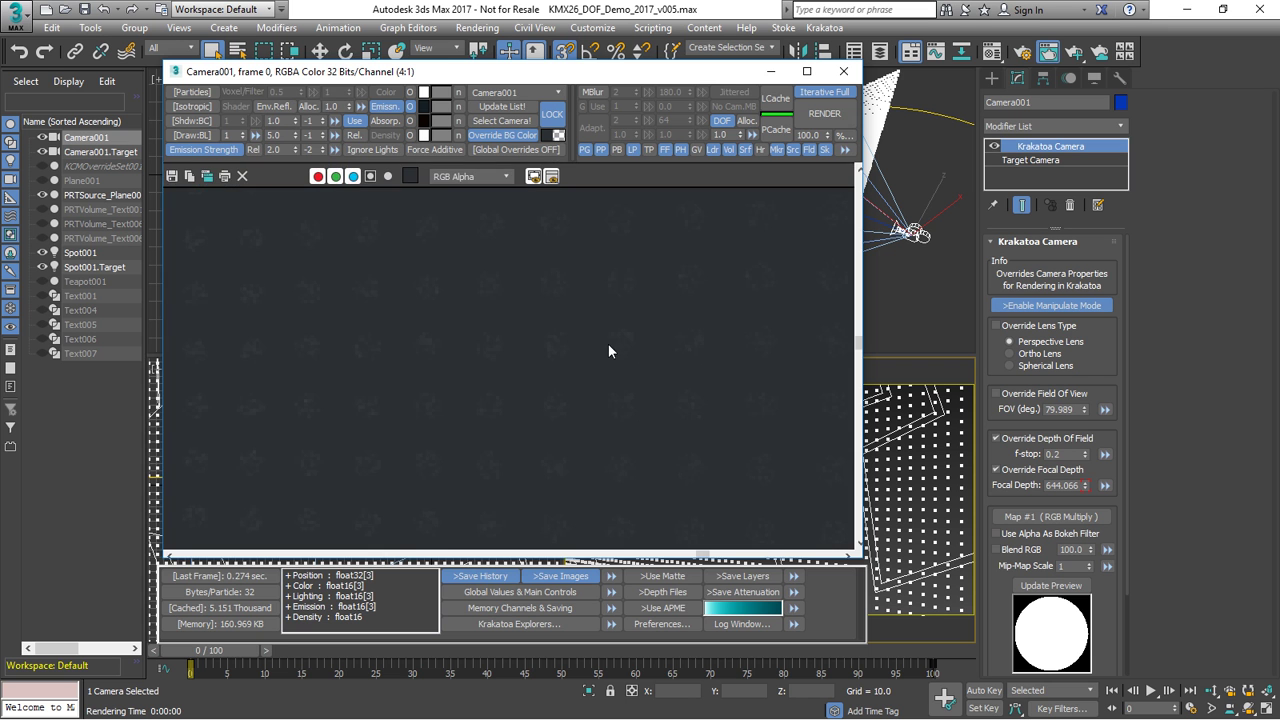
scroll(609, 351, down, 2)
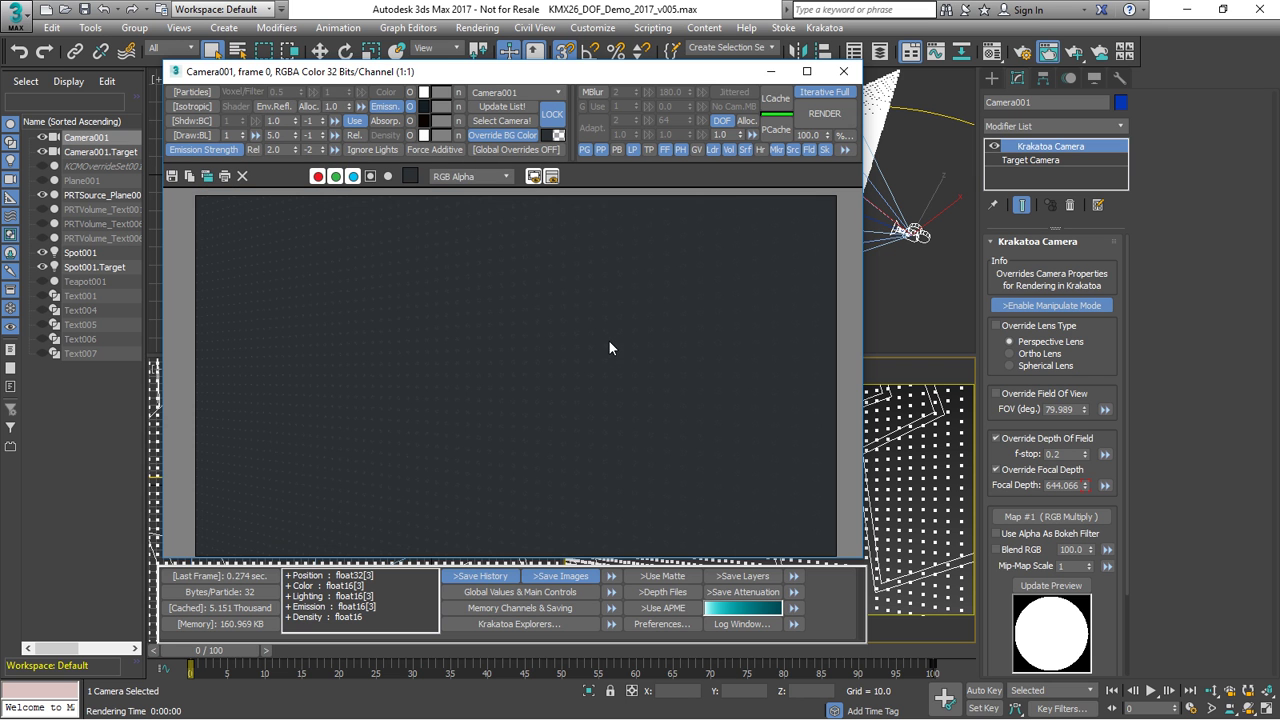
Turn on the Krakatoa PRT Cloner modifier of the PRT Source plane and render frame 0 with DOF.
click(950, 449)
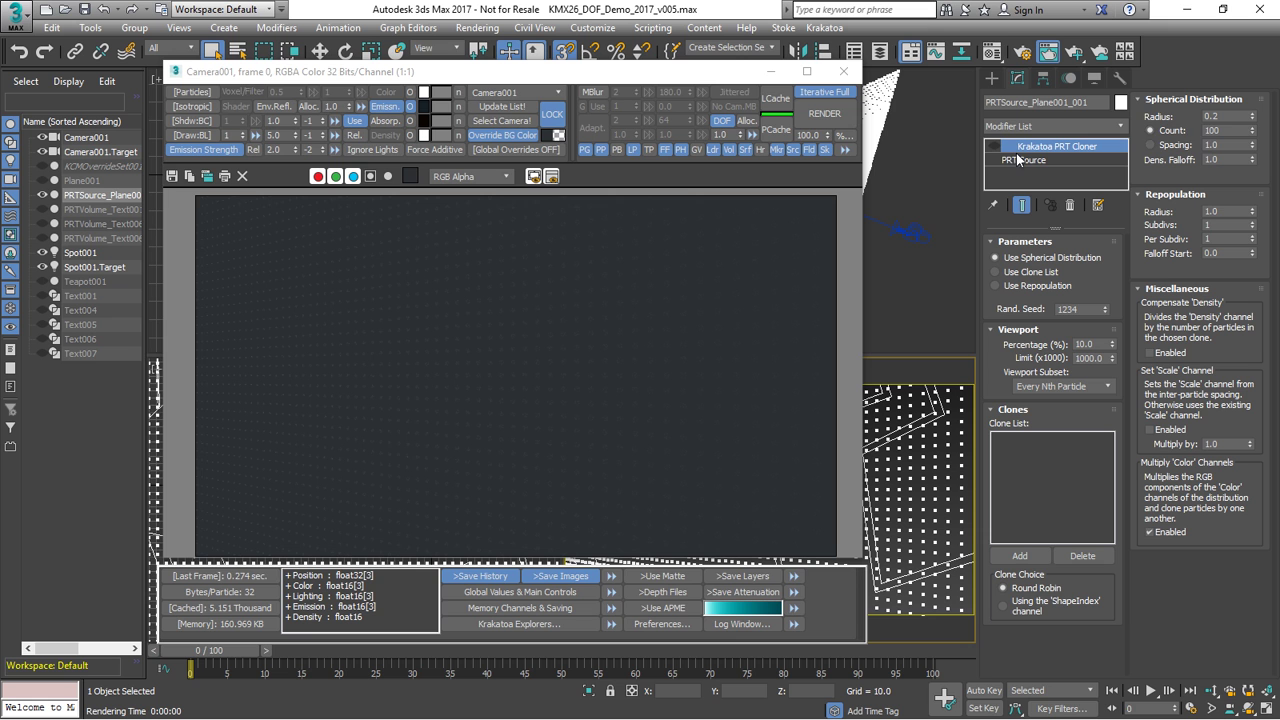
double_click(1212, 118)
click(824, 113)
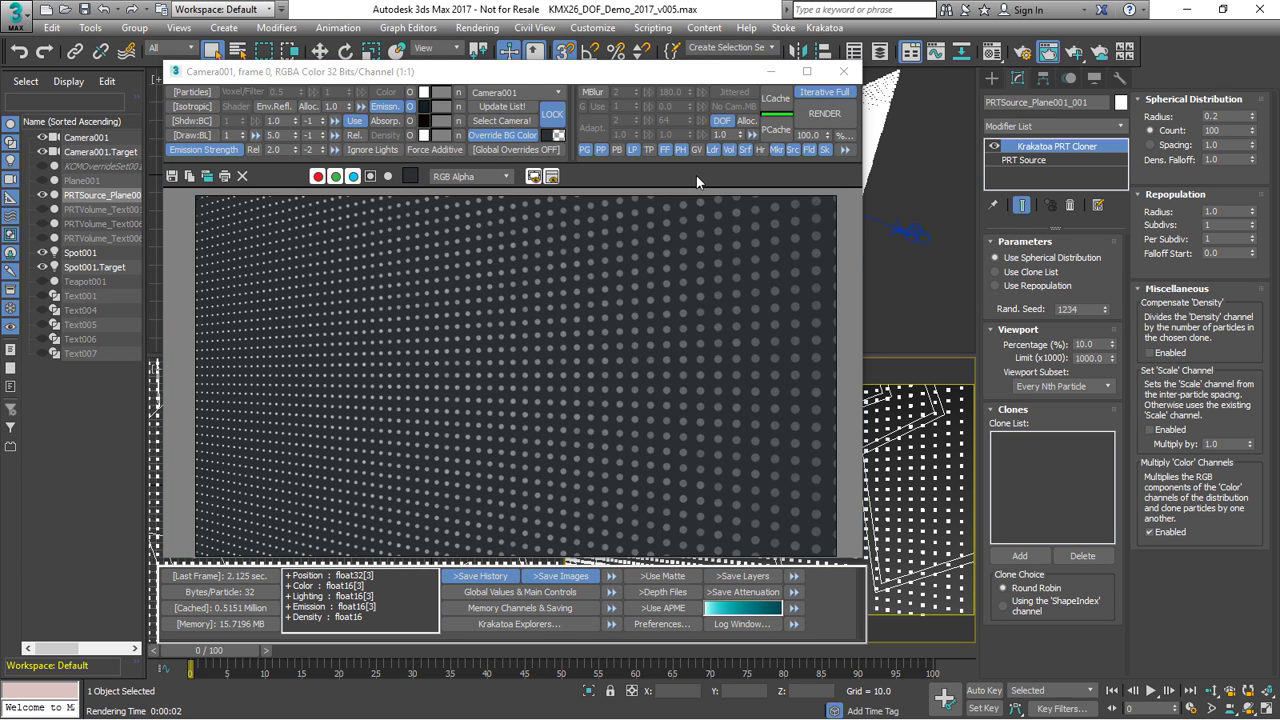
Render frame 0 once with DOF turned off and once with DOF on to compare the cloned particles.
click(720, 121)
click(824, 113)
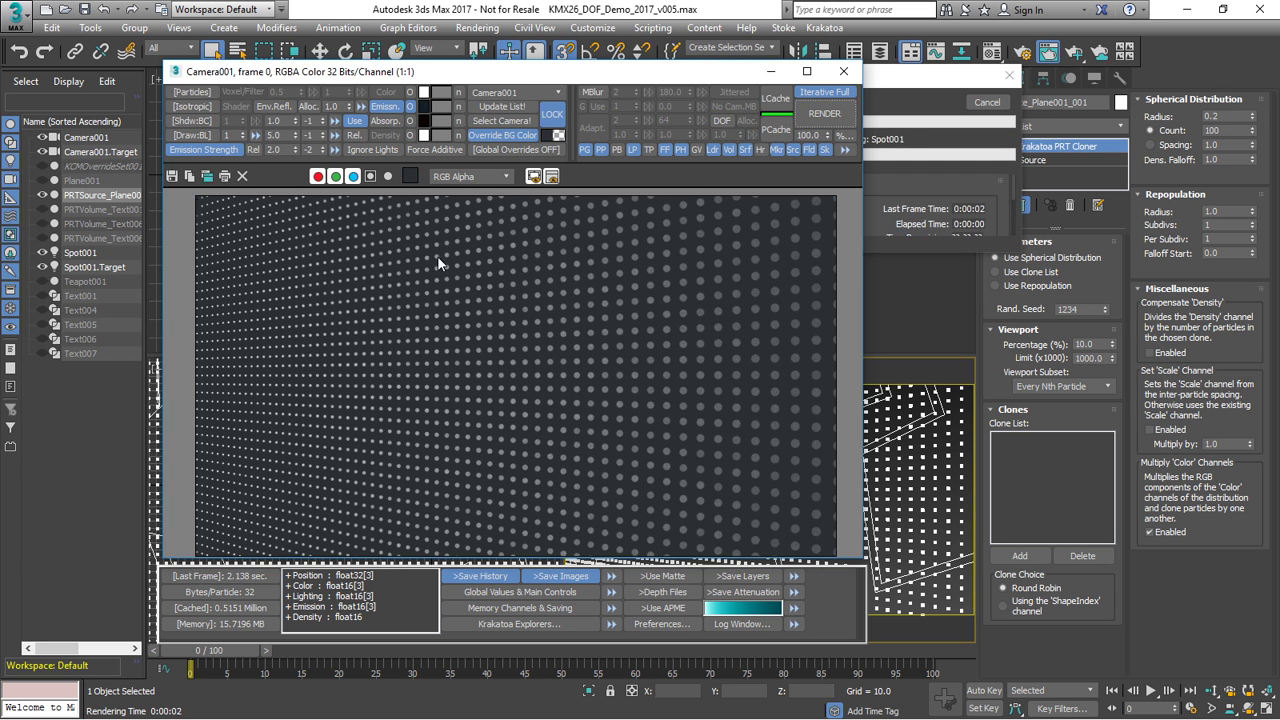
click(720, 121)
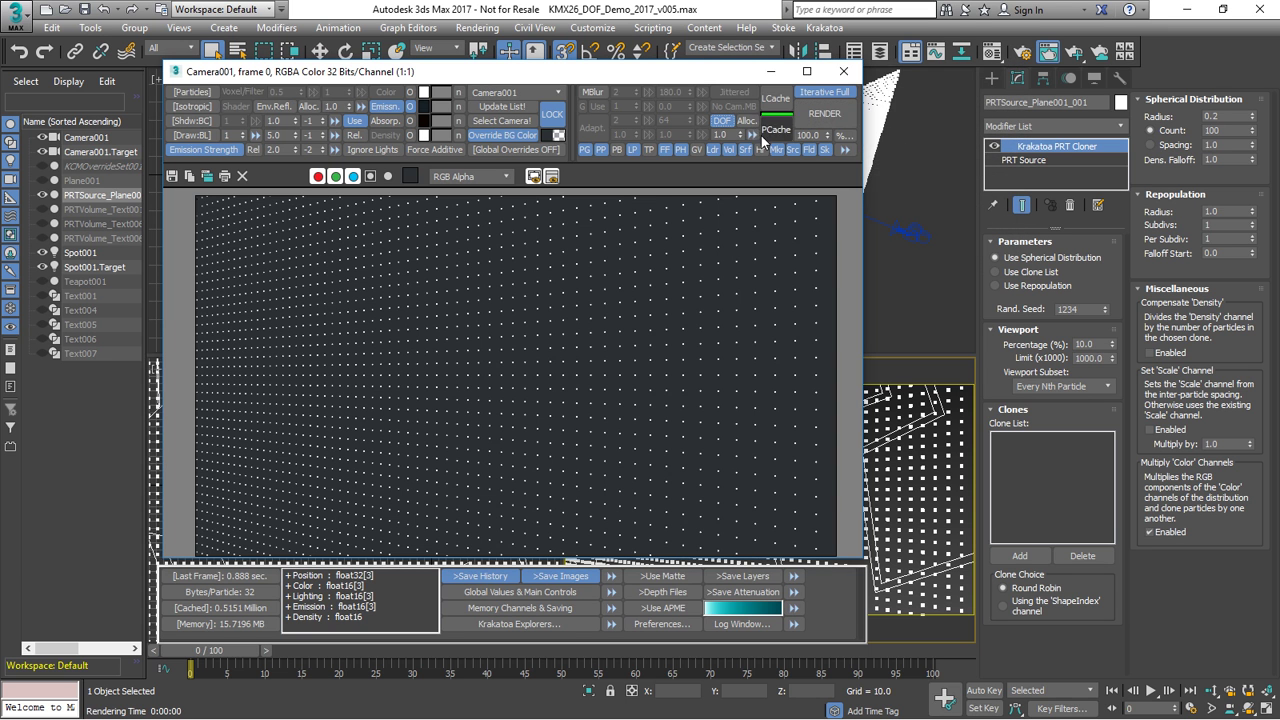
click(824, 113)
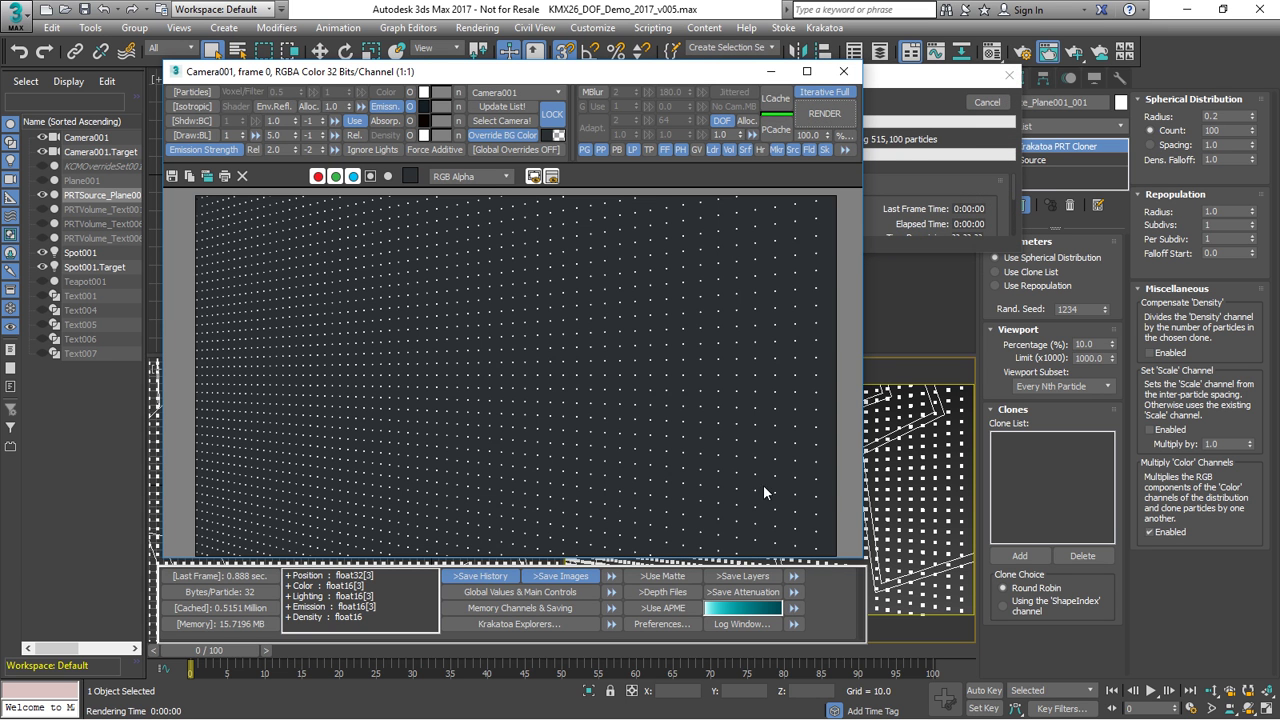
Render frame 85 at the DOF Center time tag, and return to frame 0.
click(866, 712)
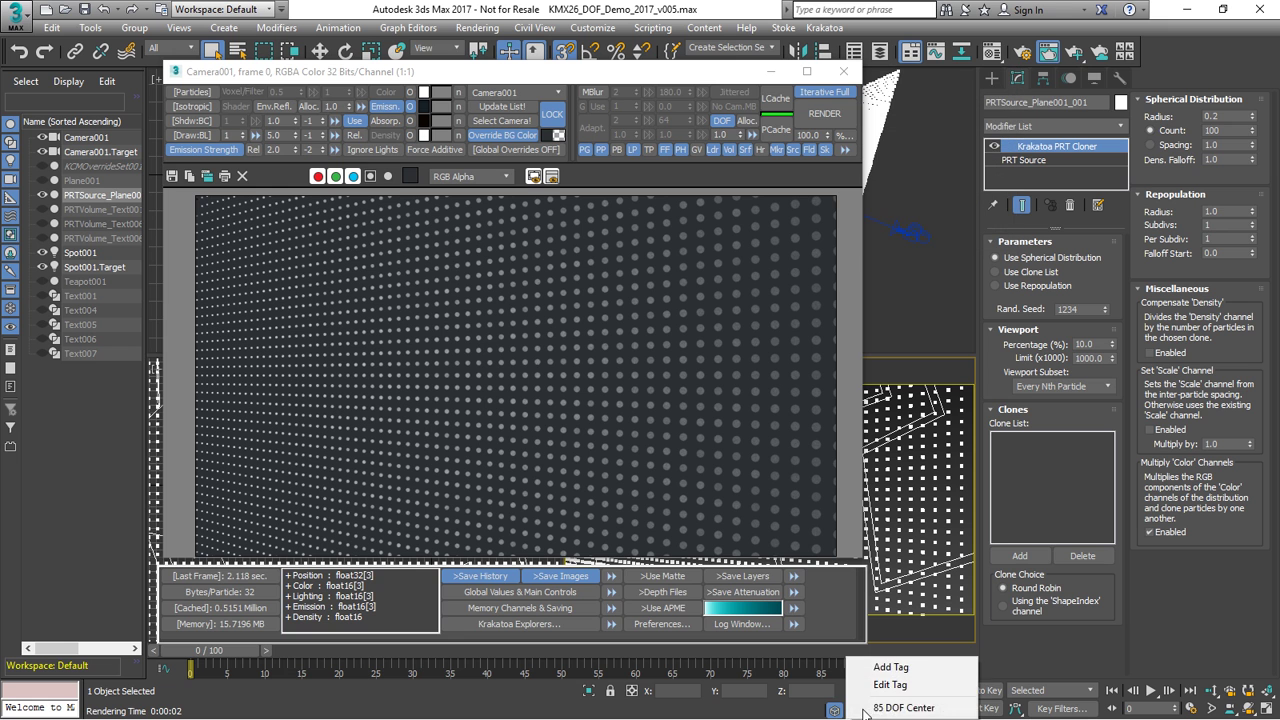
click(918, 712)
click(825, 113)
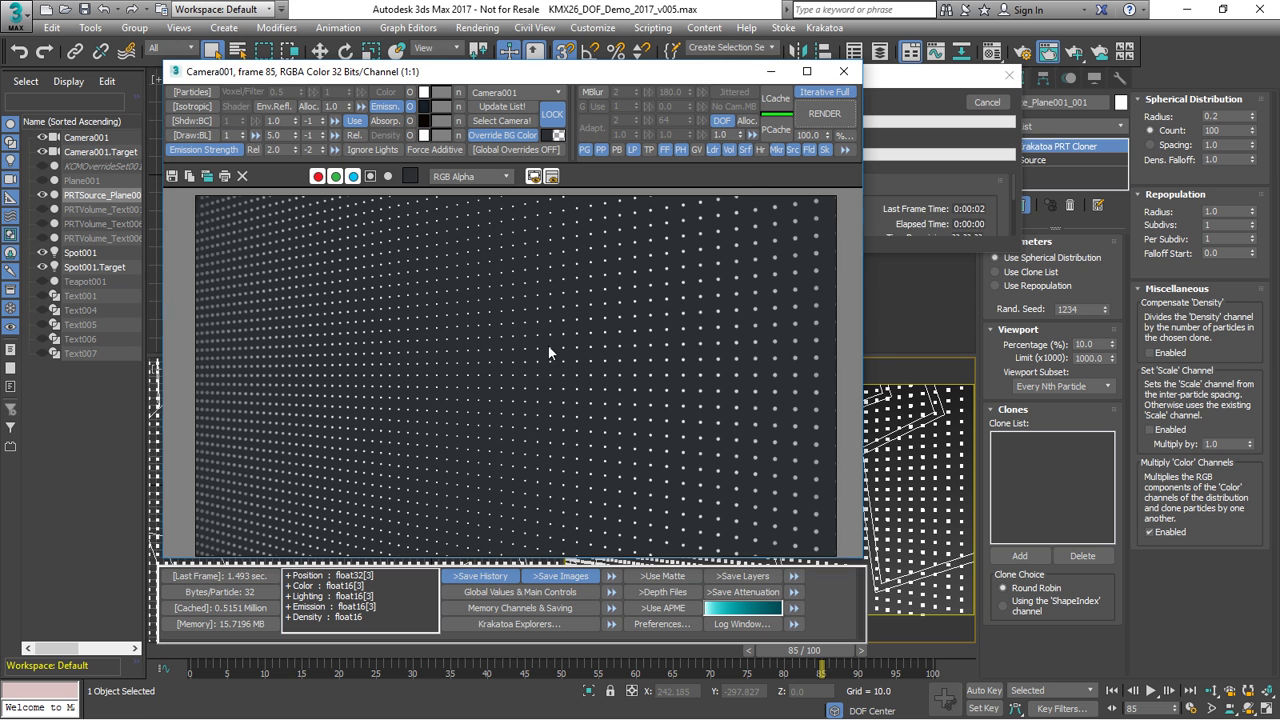
click(1112, 691)
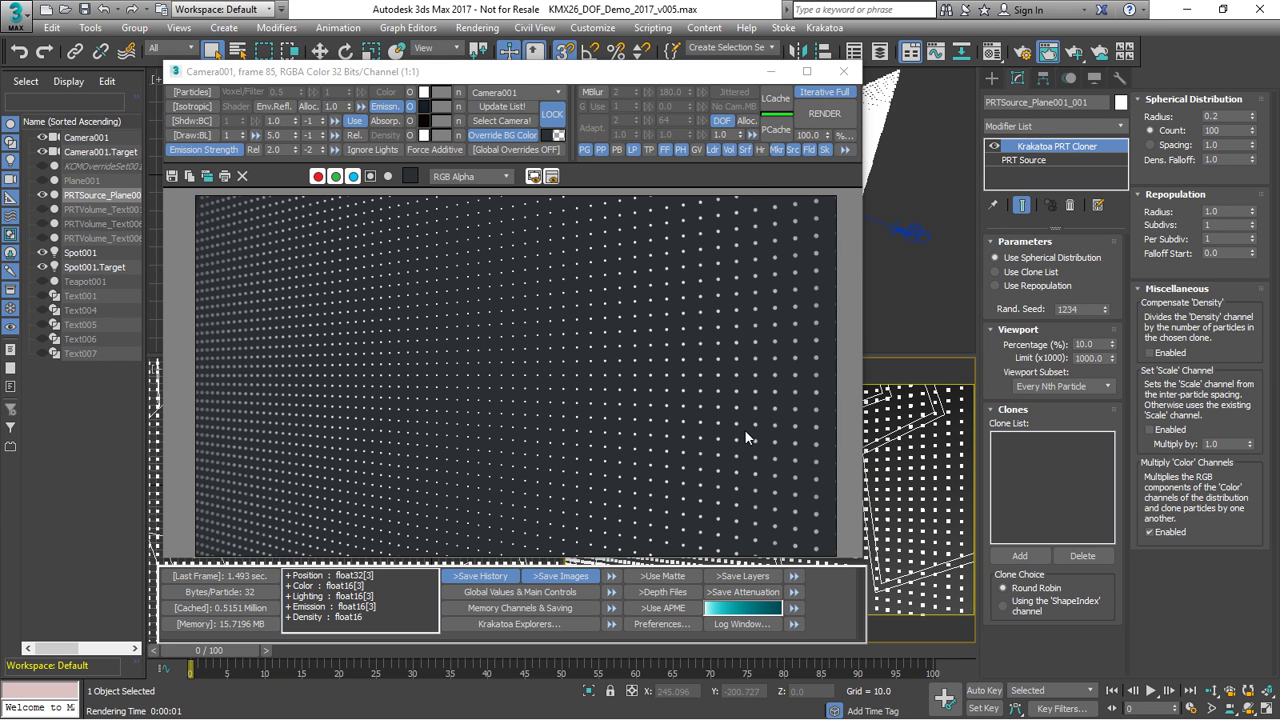
Apply anamorphic squeeze with a factor of 0.5 in Camera001's Krakatoa Camera modifier and render frame 0.
click(501, 120)
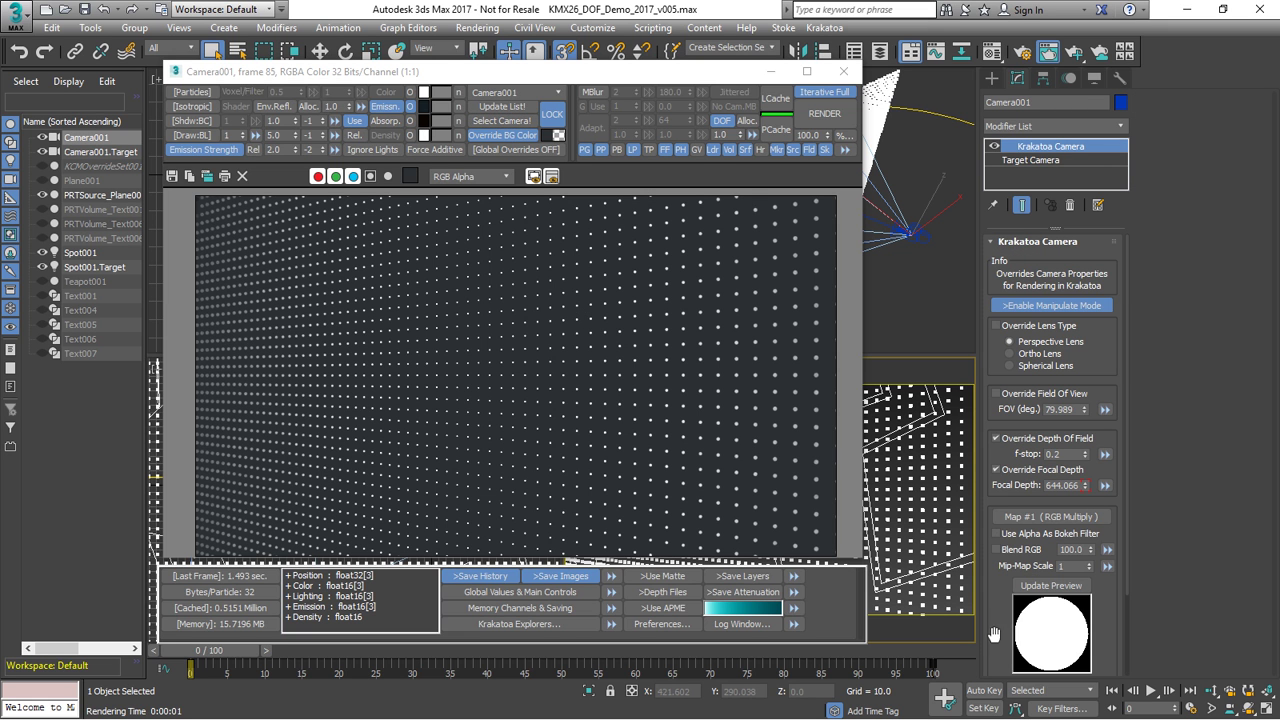
scroll(995, 634, down, 3)
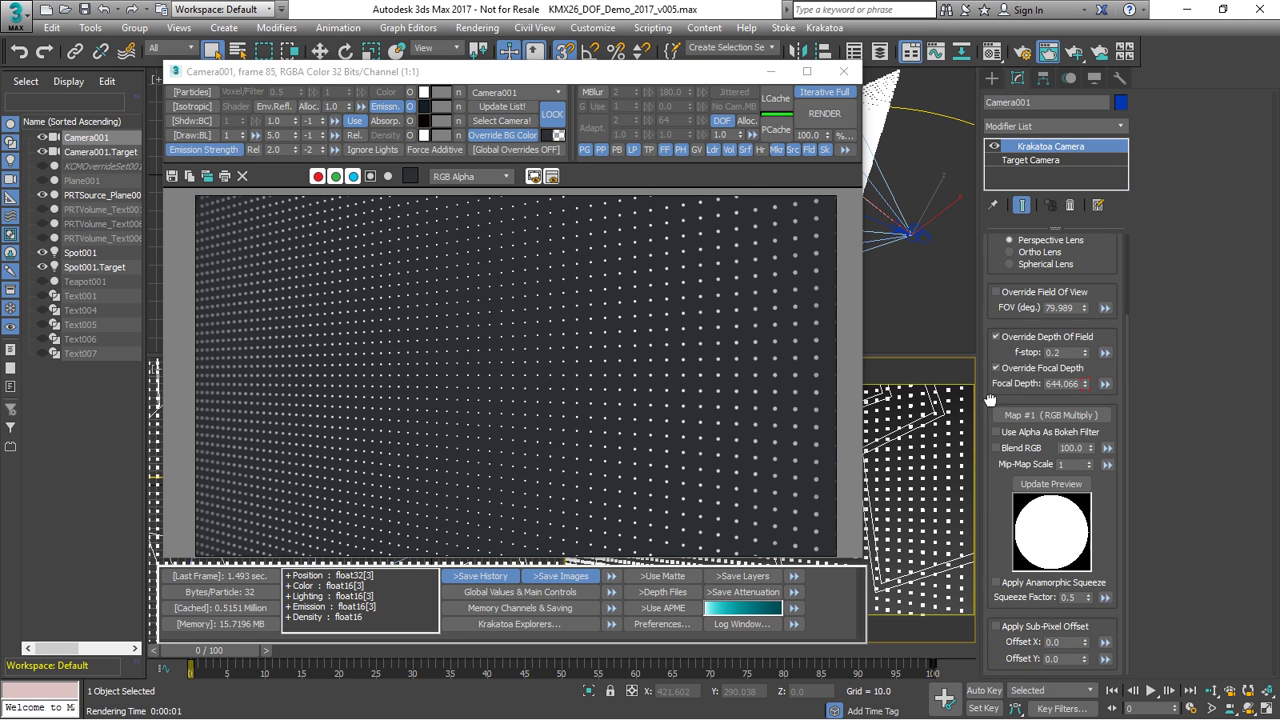
click(1060, 584)
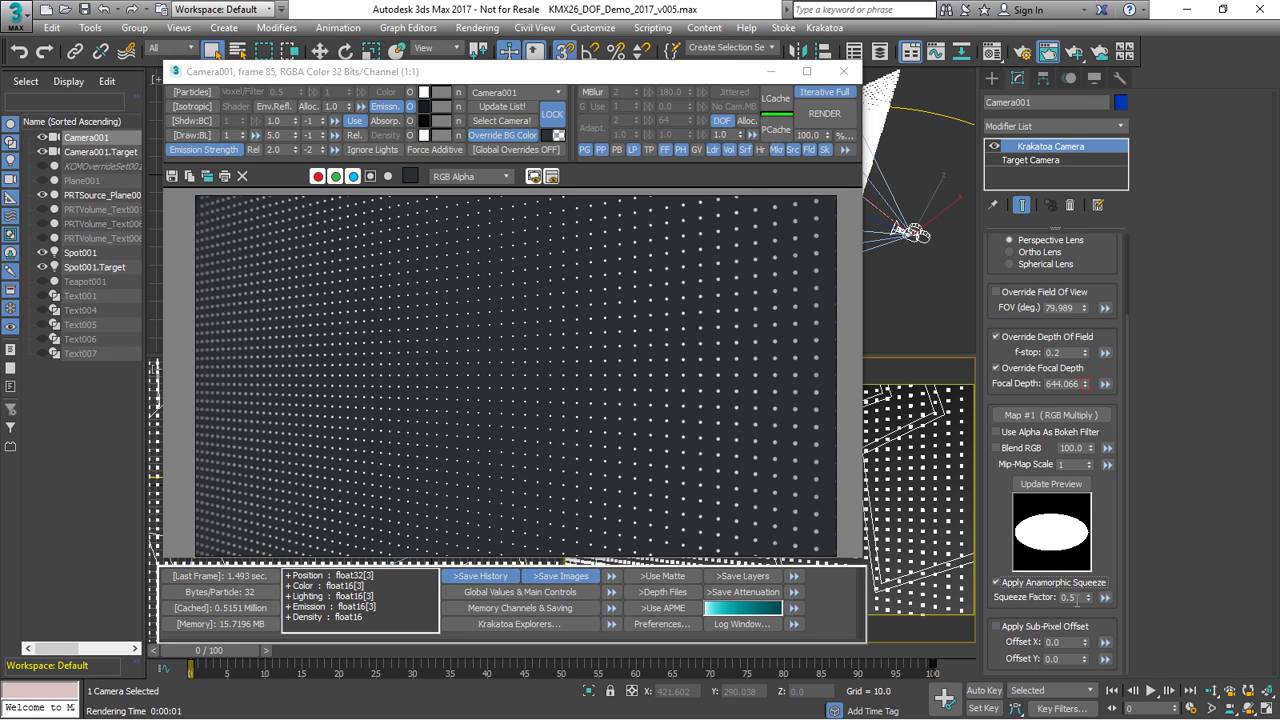
click(822, 113)
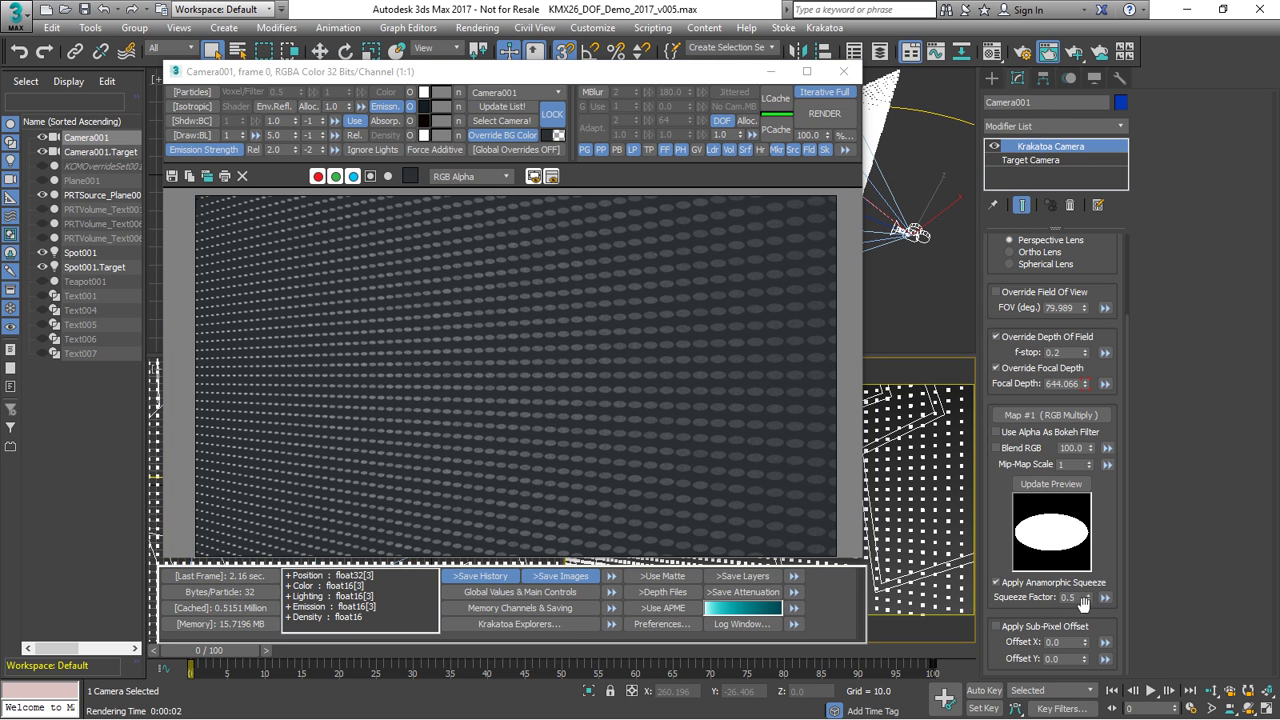
Set the anamorphic squeeze factor to 1.92 and render frame 0.
drag(1090, 598, 1090, 555)
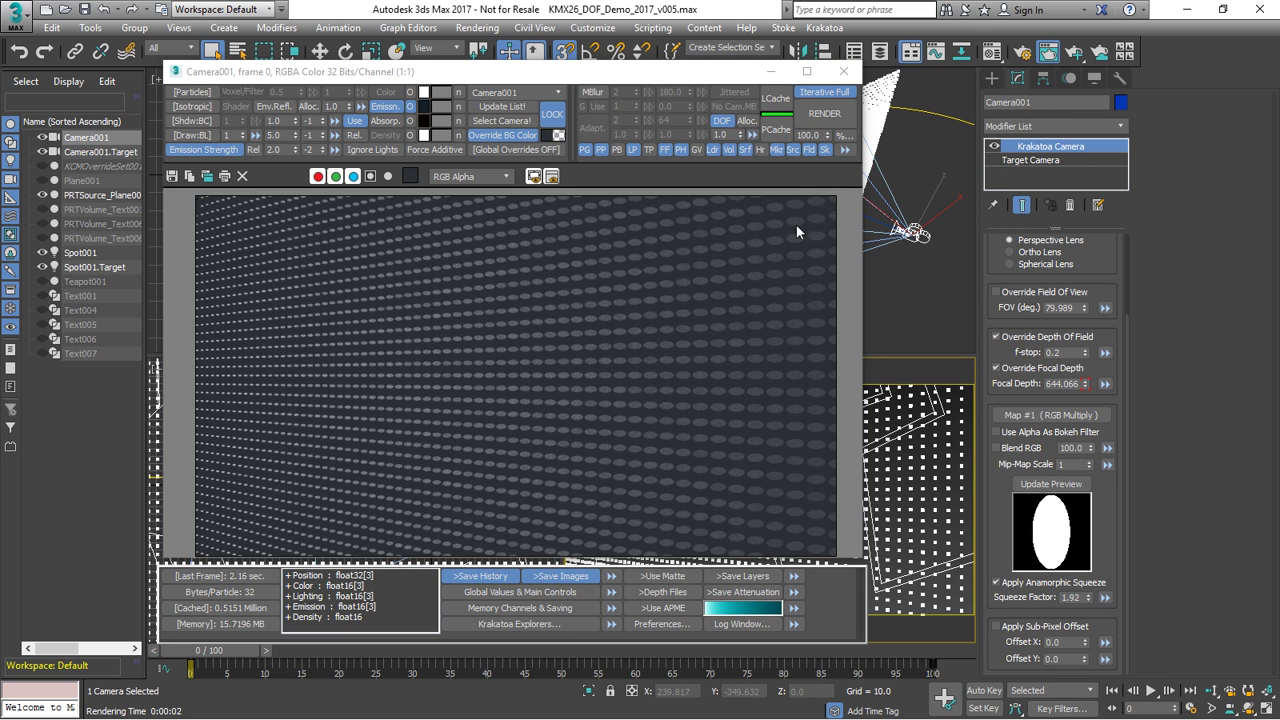
click(818, 120)
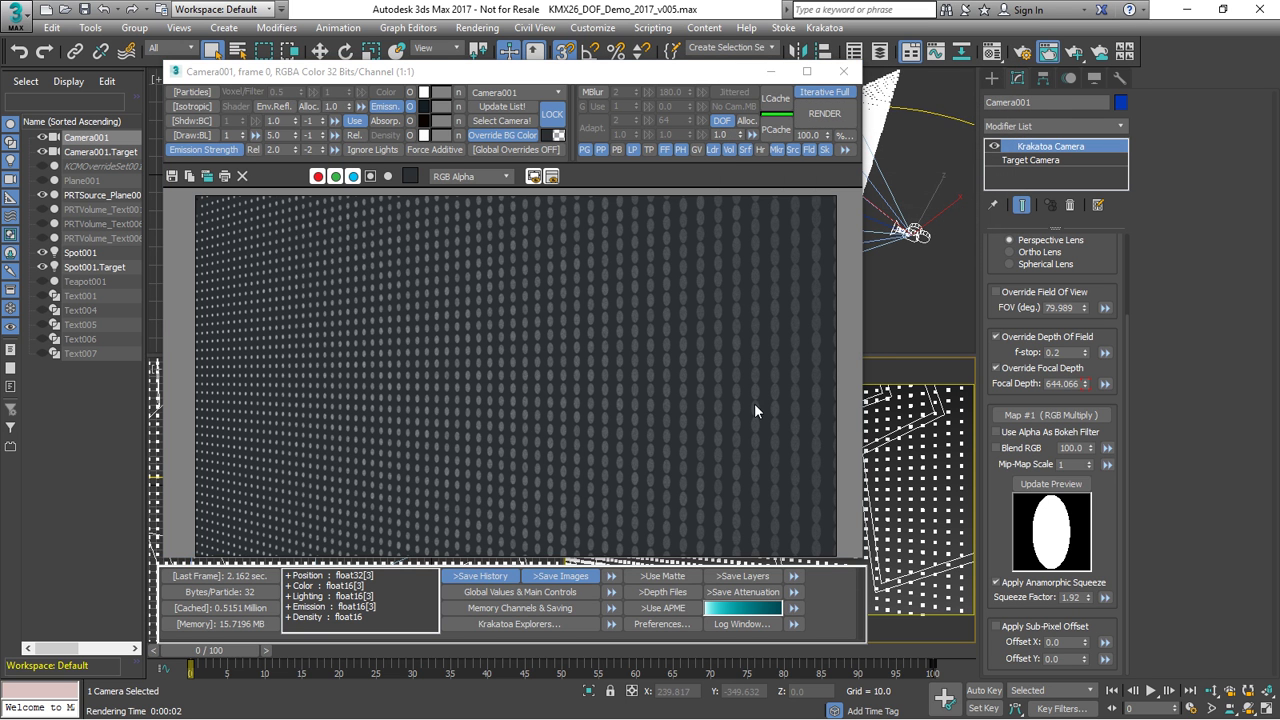
Restore the squeeze factor to the 0.5 preset and switch the anamorphic squeeze off and on to compare the previews.
click(1106, 598)
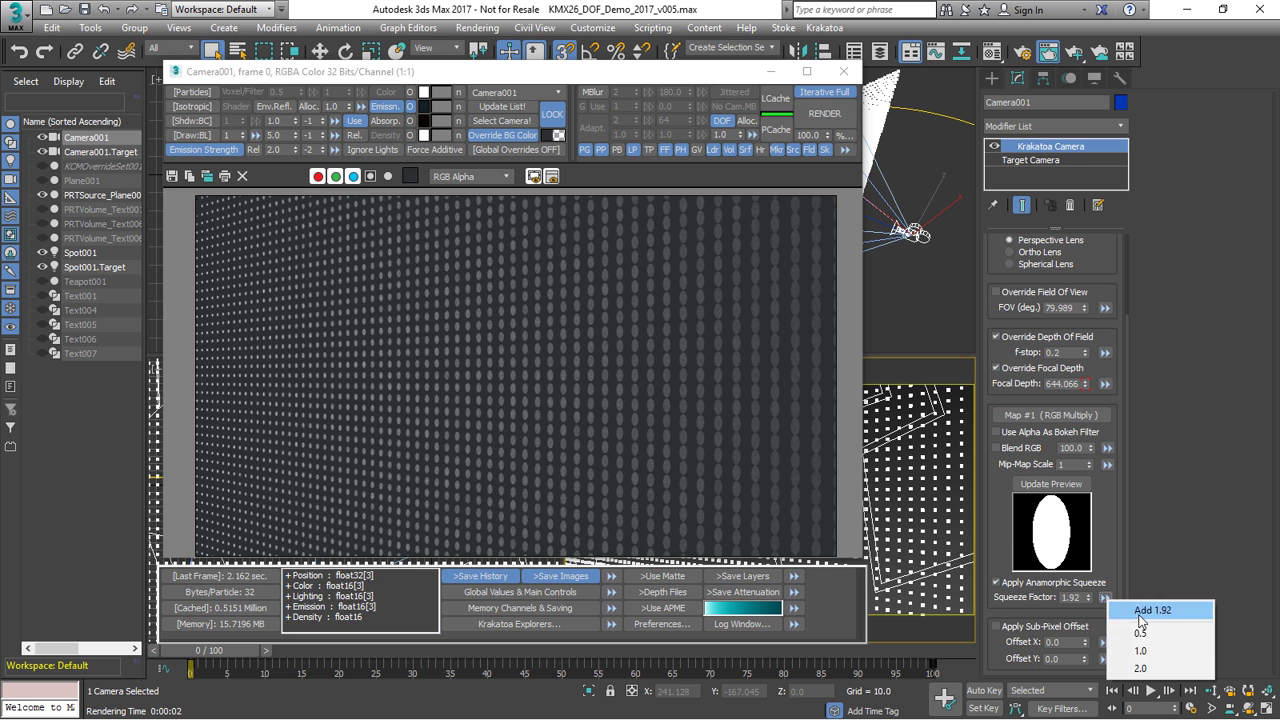
click(1140, 631)
click(1041, 584)
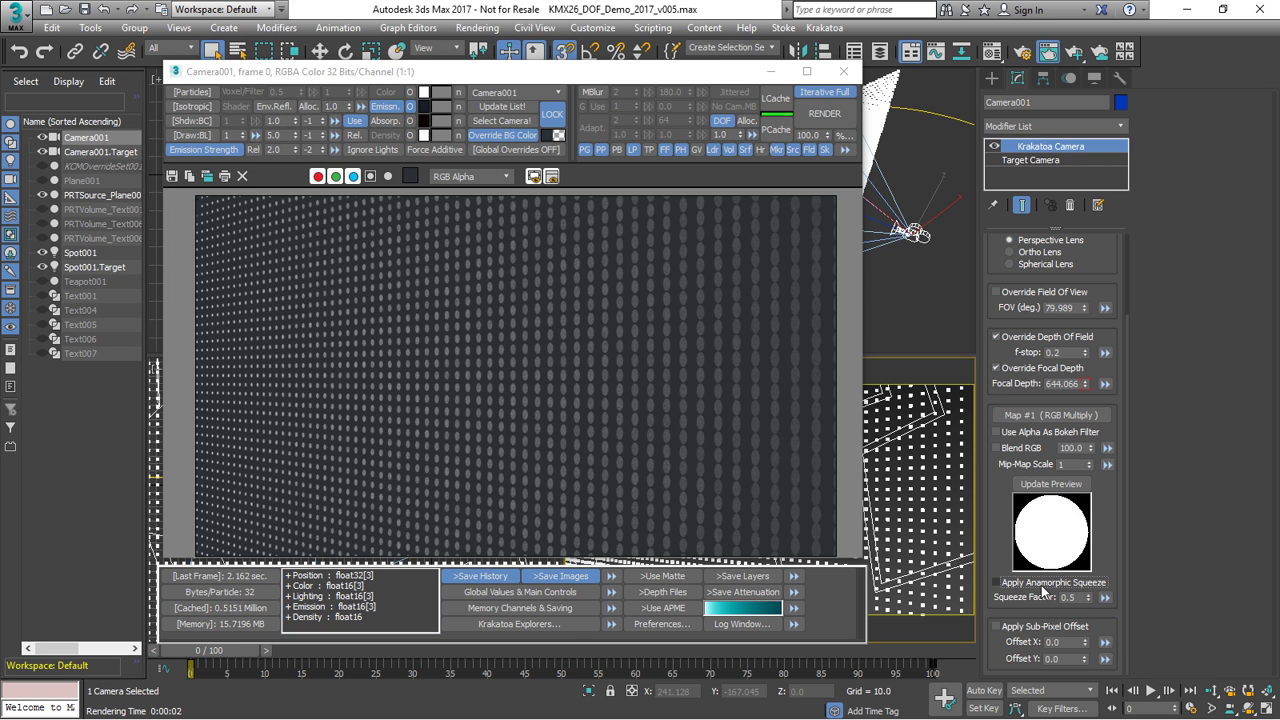
click(1041, 585)
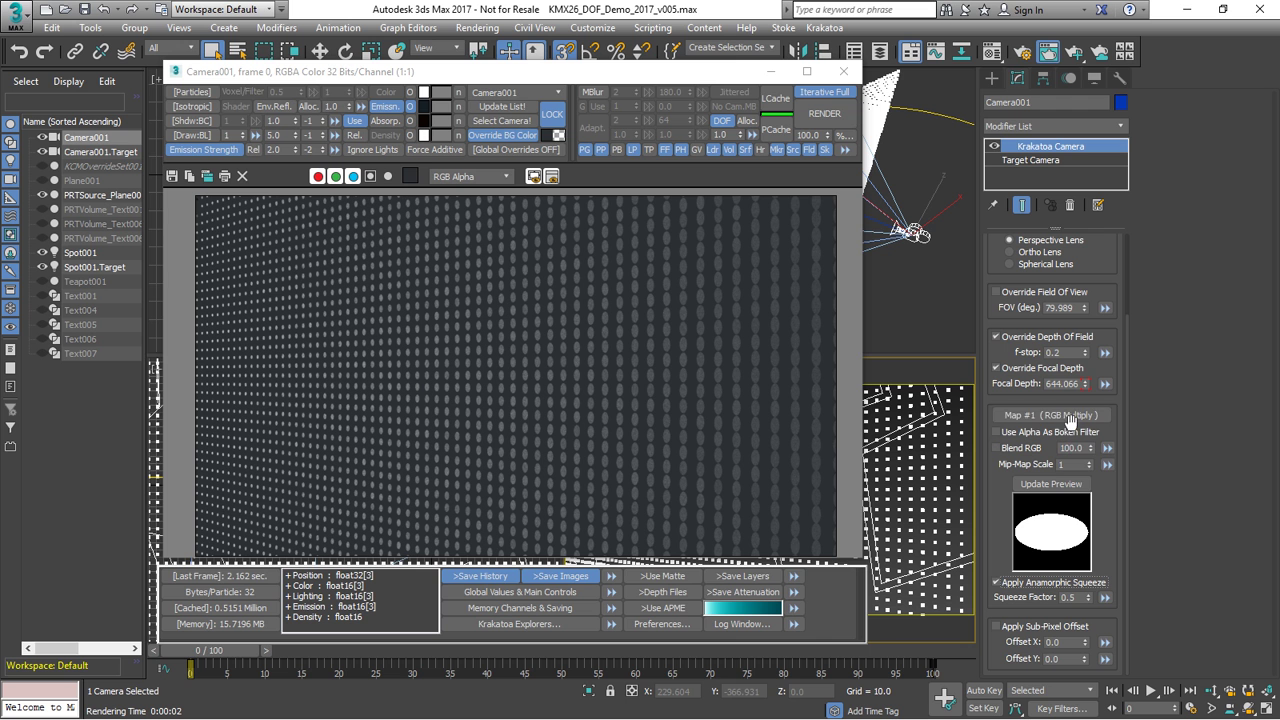
Enable Use Alpha As Bokeh Filter for the hexagonal gradient bitmap shown in the Material Editor, and render frame 0.
click(992, 51)
click(320, 355)
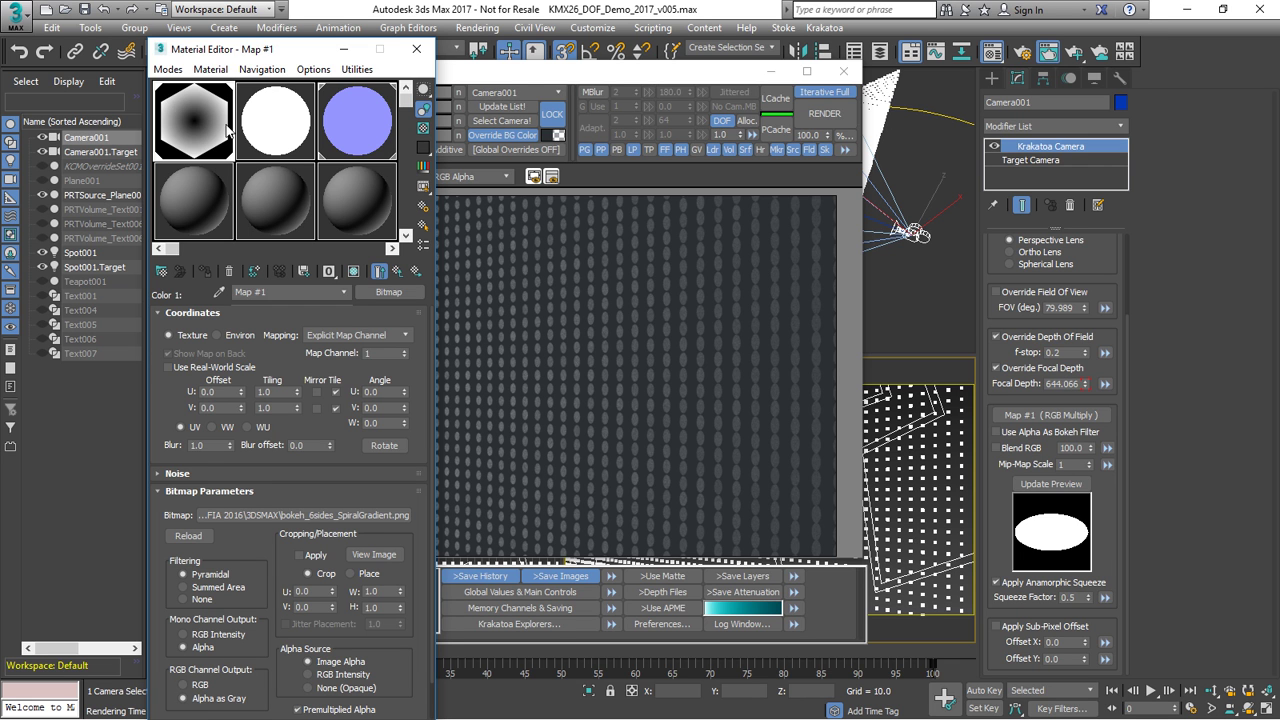
click(1045, 431)
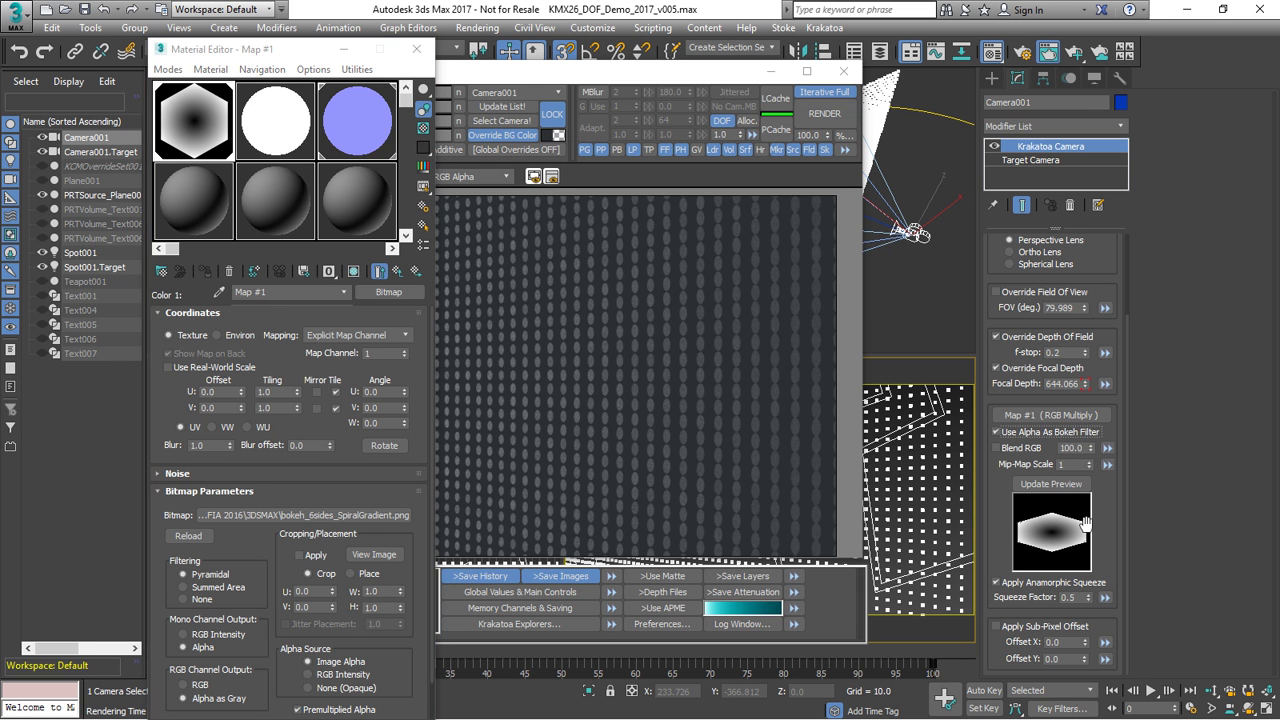
click(825, 113)
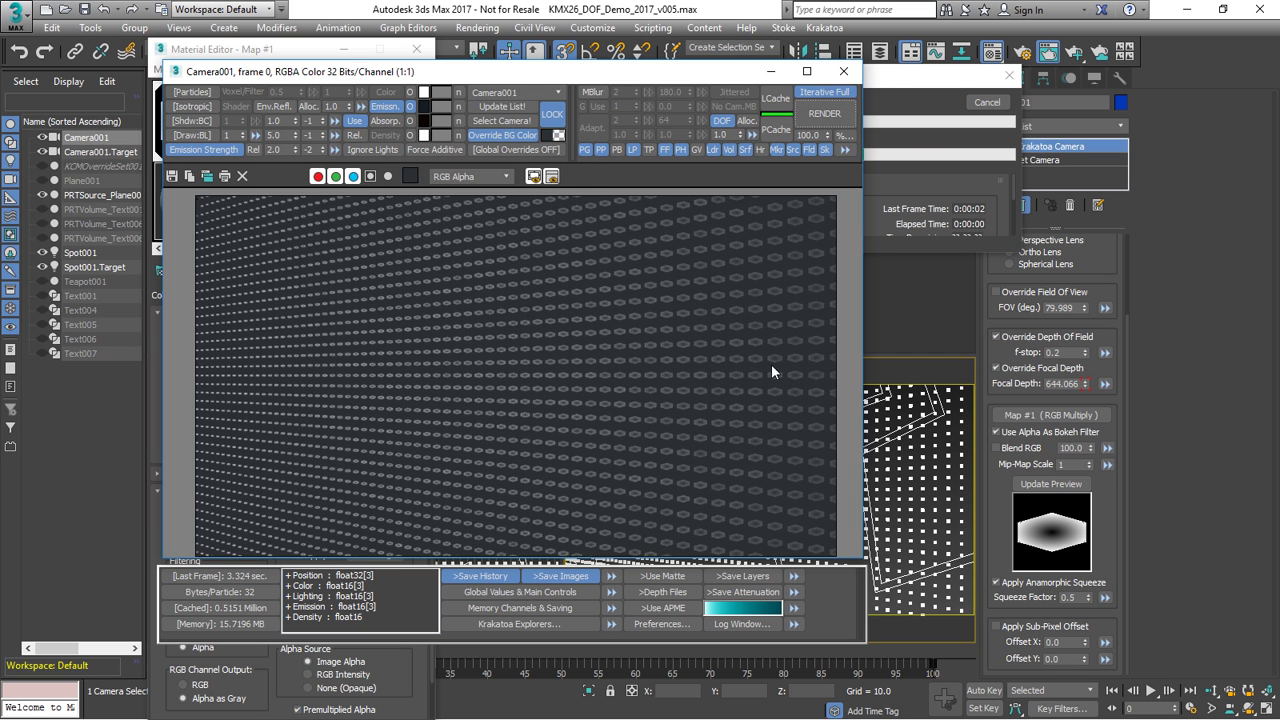
scroll(756, 364, up, 2)
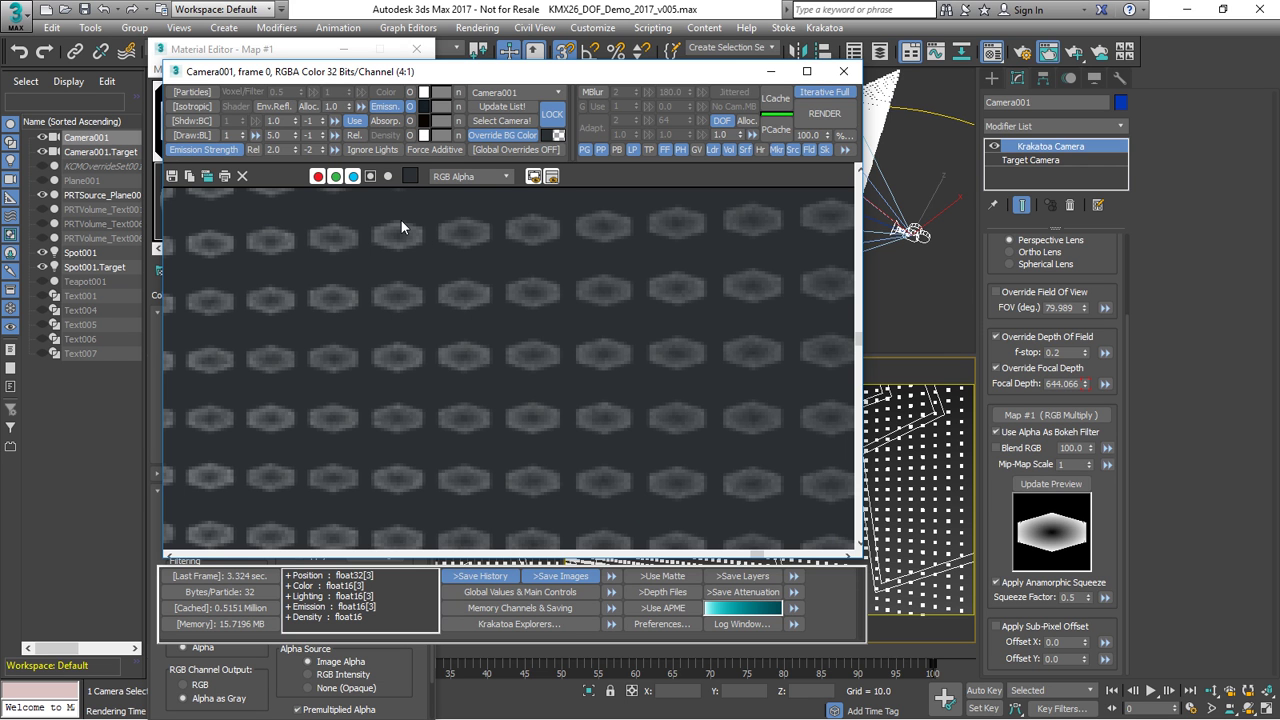
Jump to the DOF Center time tag at frame 85 and render the frame.
click(868, 711)
click(928, 707)
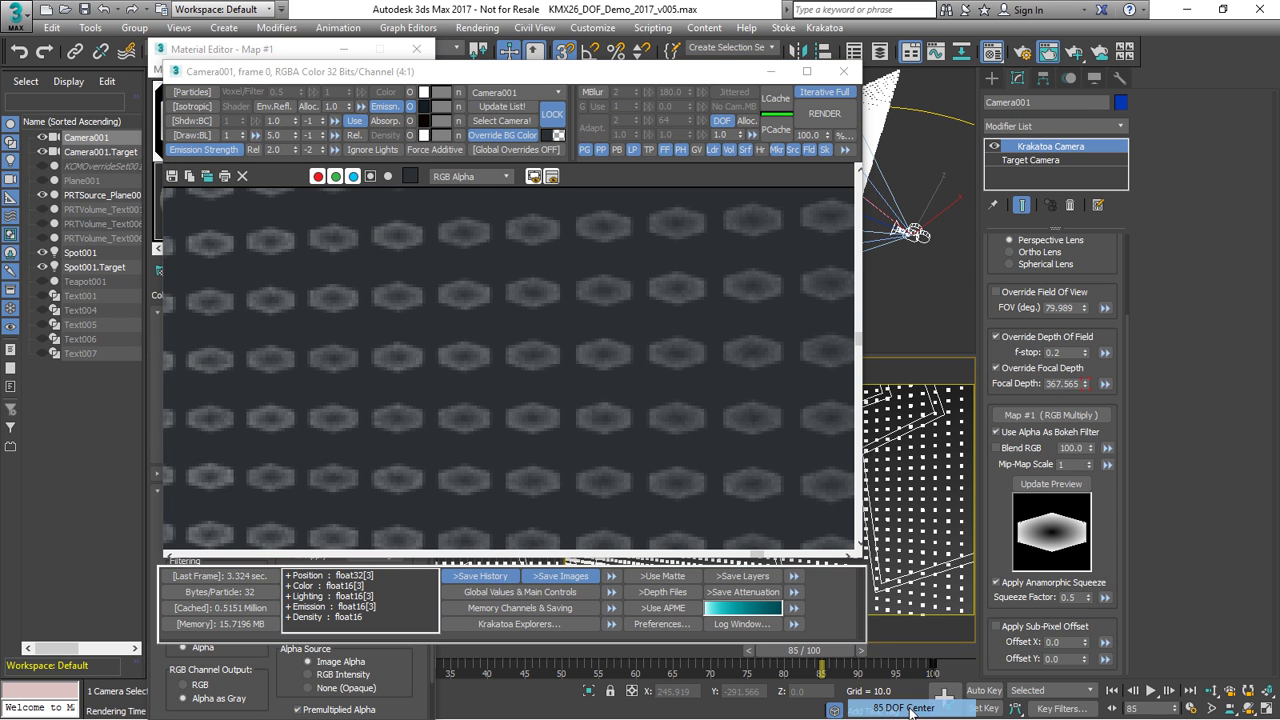
key(shift+q)
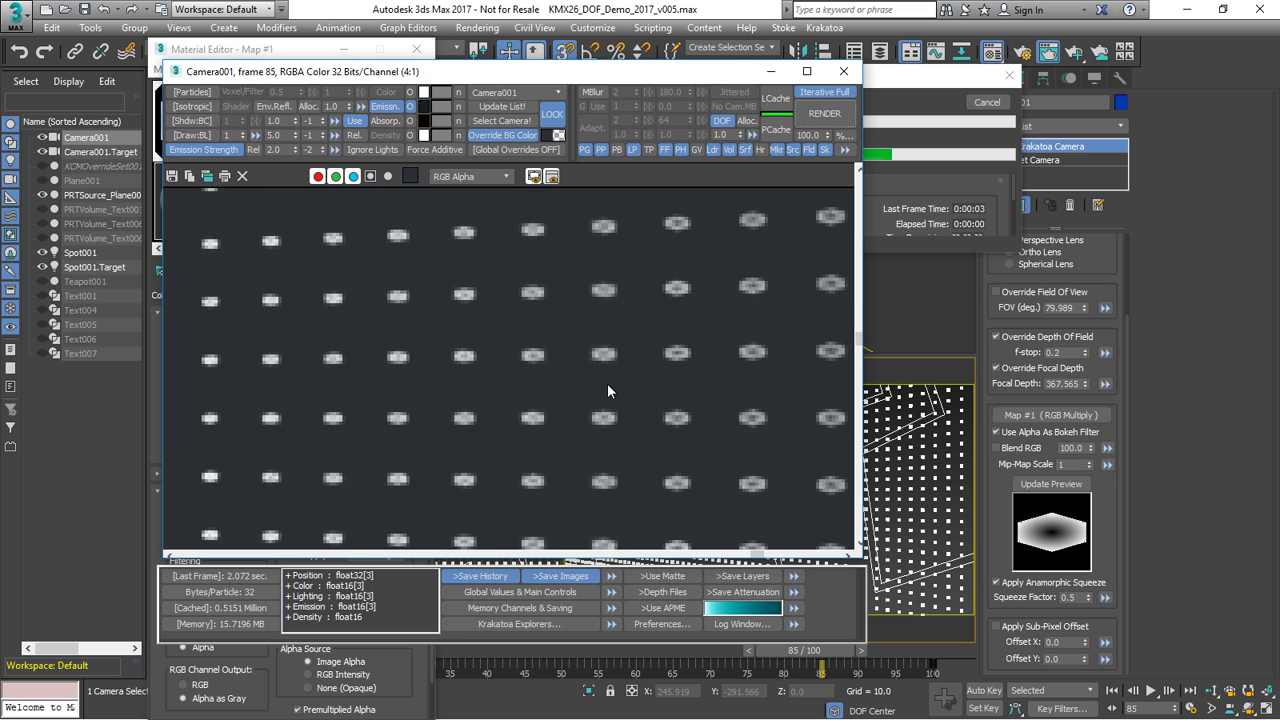
scroll(681, 379, down, 1)
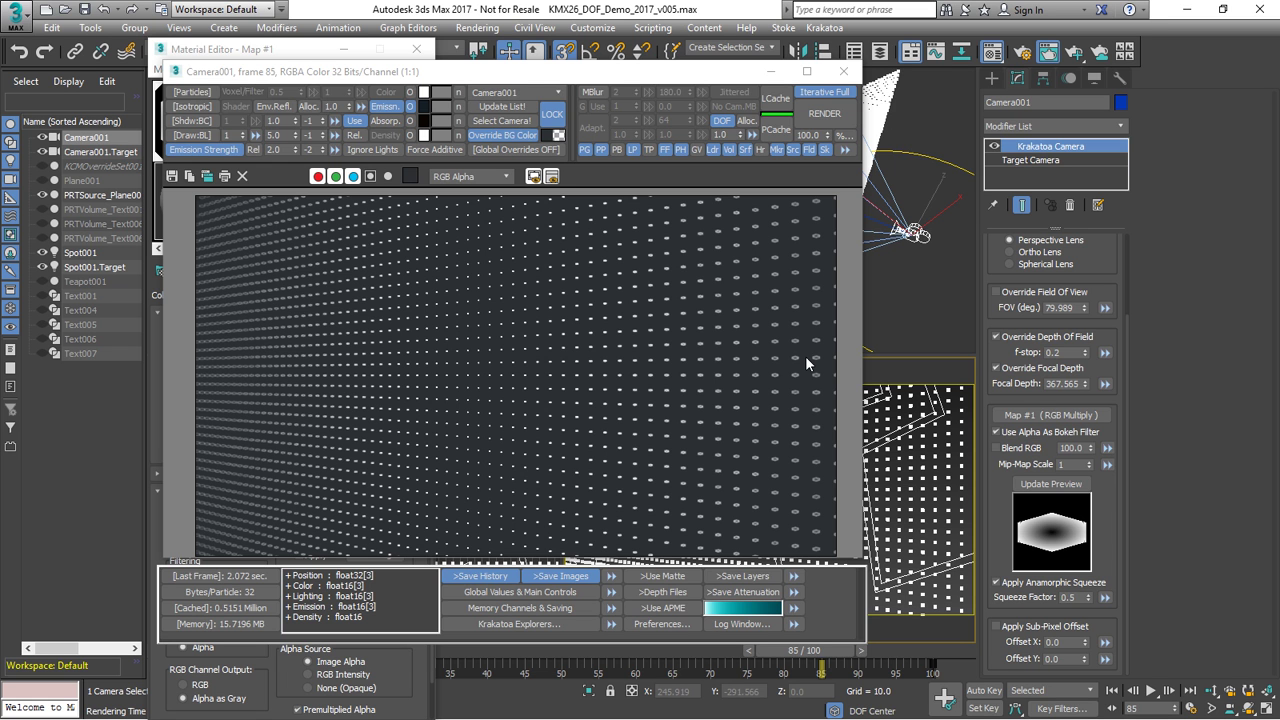
Set the bokeh bitmap's RGB channel output to RGB and enable Blend RGB at 100 in the Krakatoa Camera modifier.
click(291, 51)
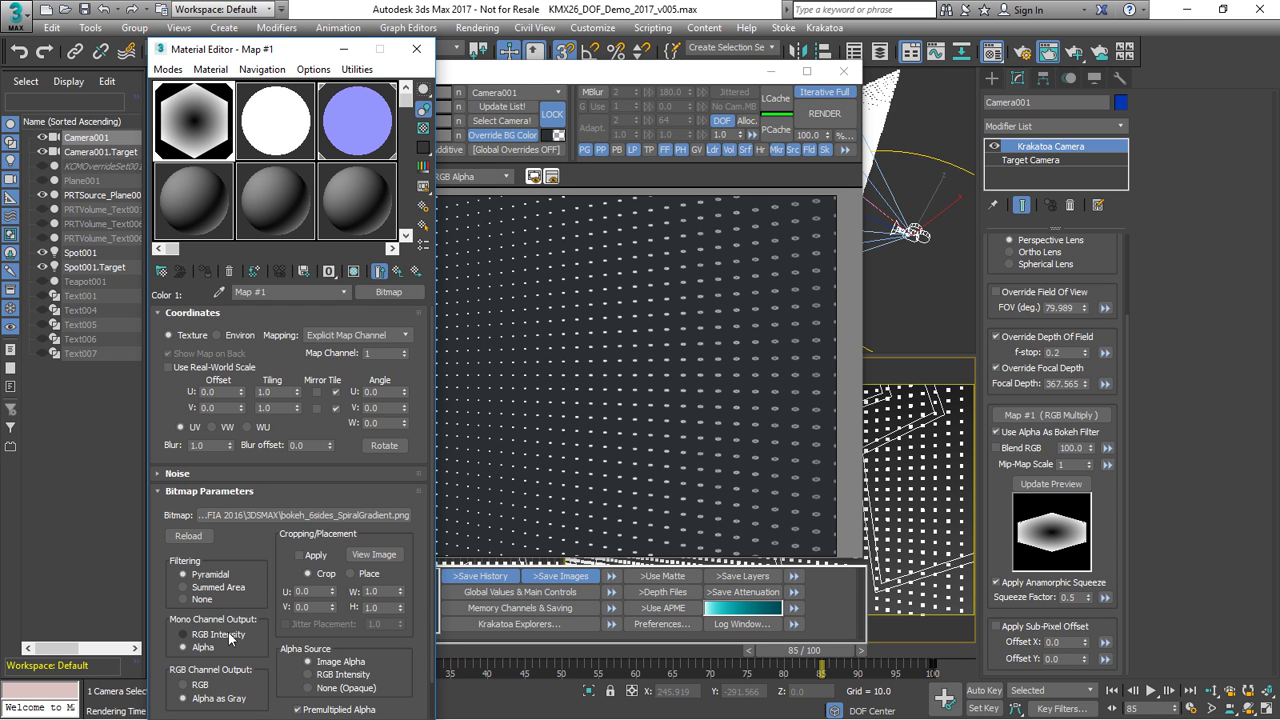
click(200, 685)
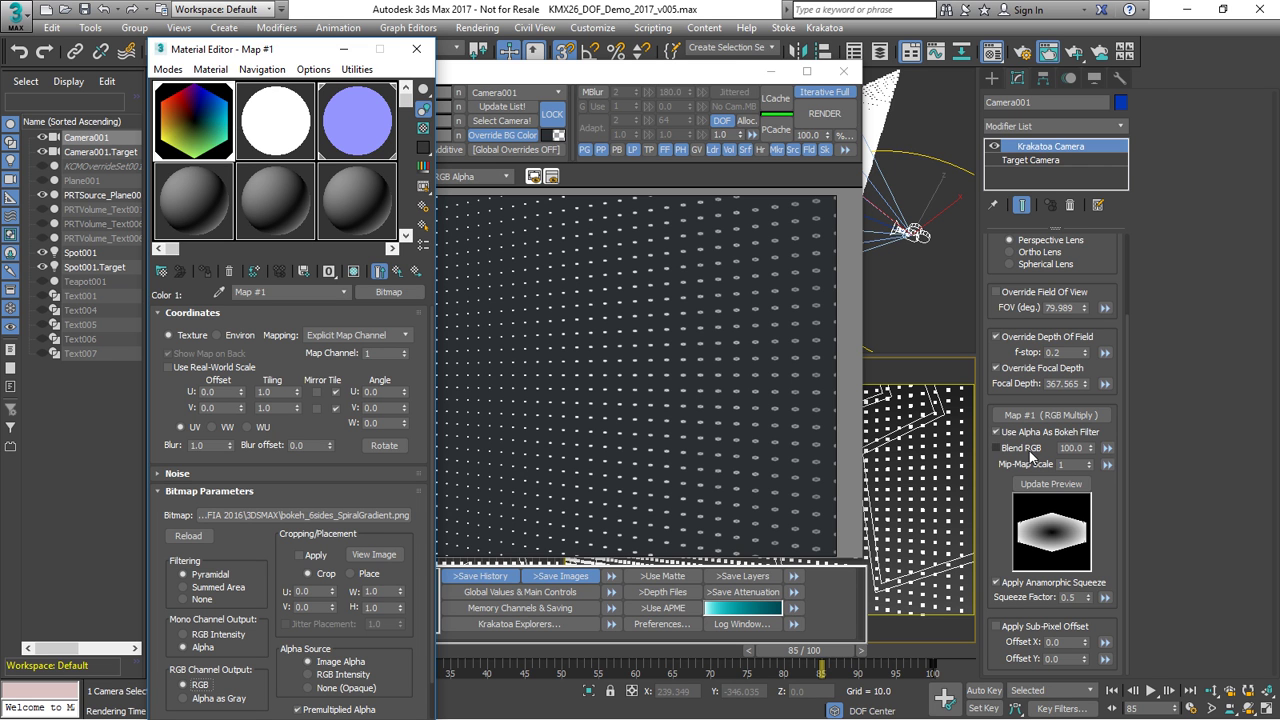
click(996, 448)
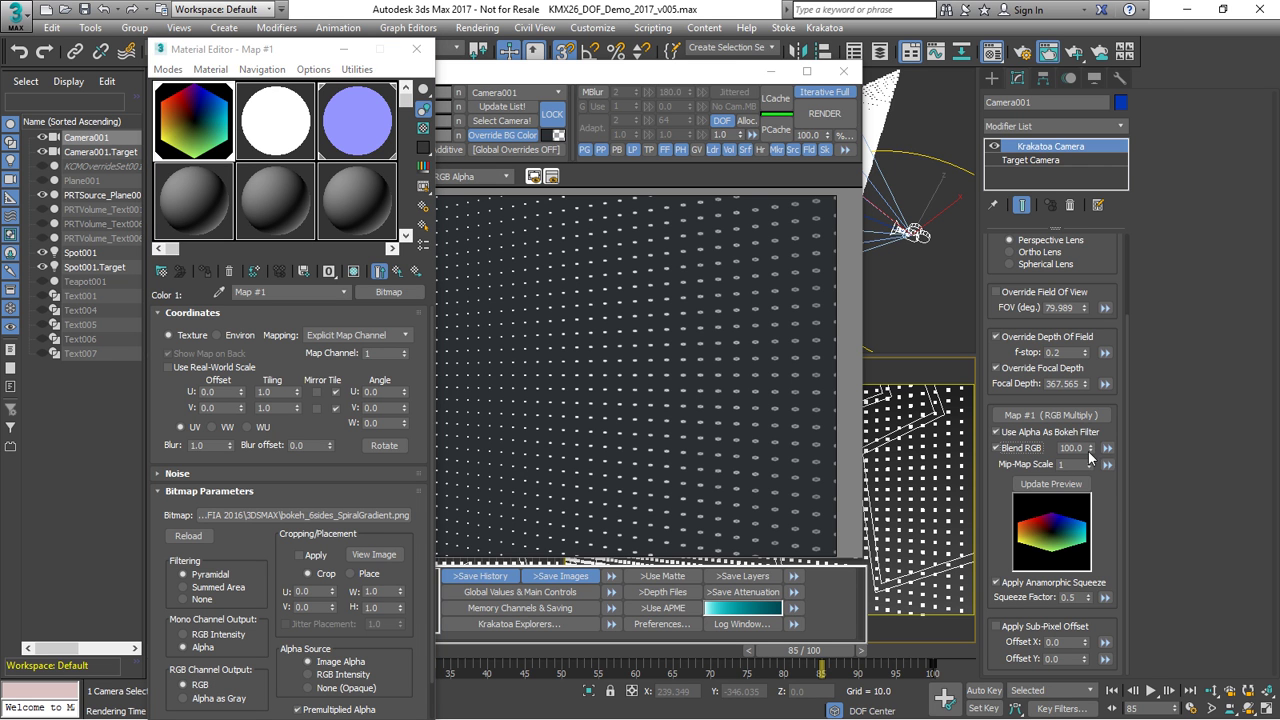
drag(1090, 448, 1097, 569)
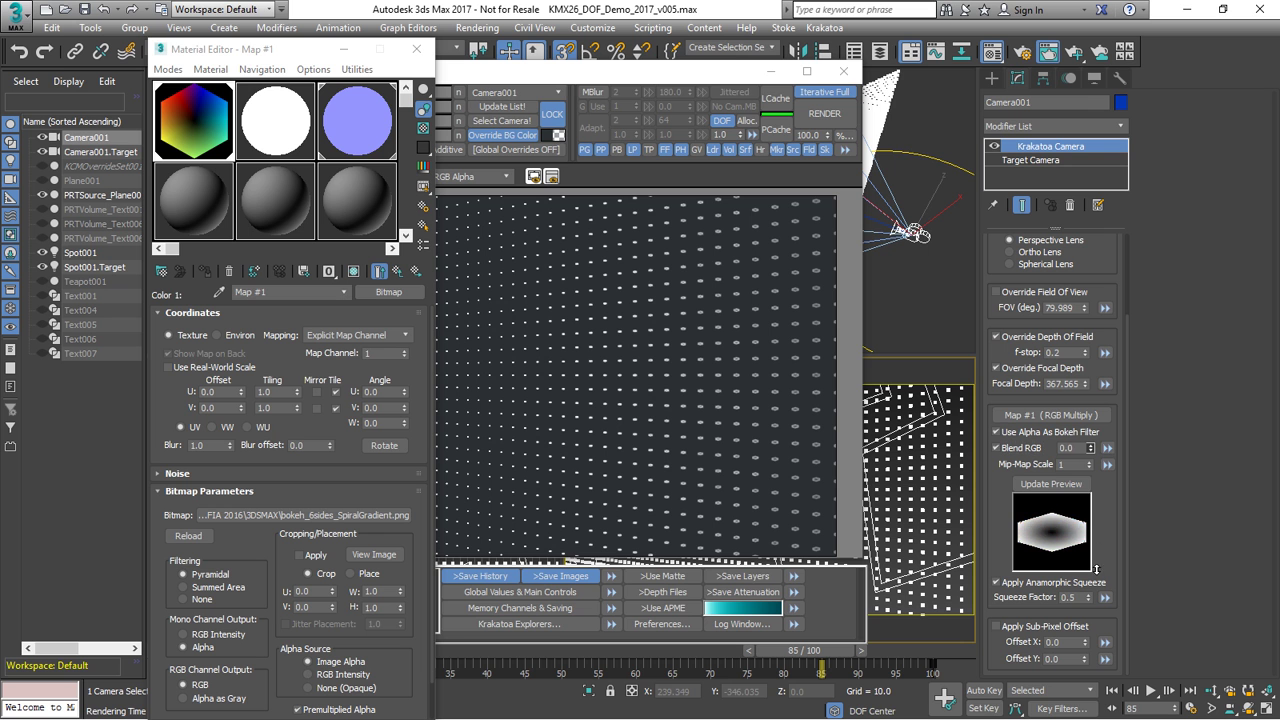
right_click(1103, 448)
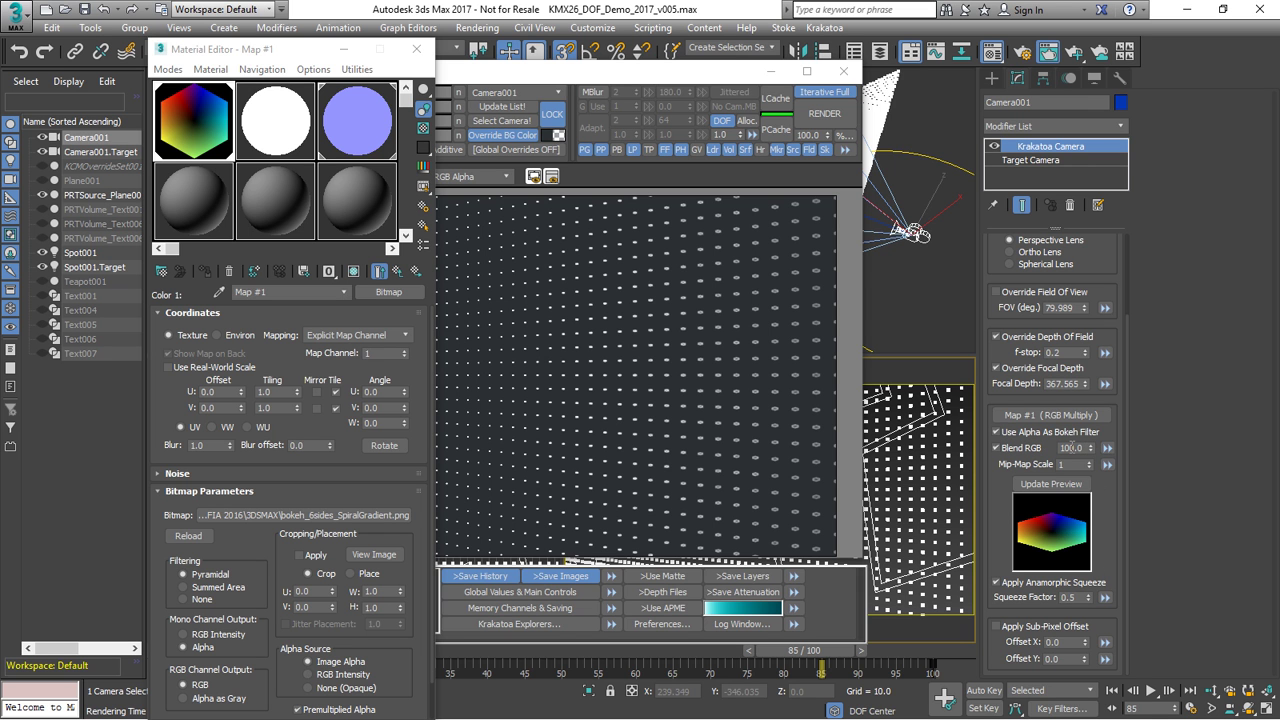
Render frame 85 with RGB blending and inspect the bokeh shapes around the in-focus particle columns.
click(815, 124)
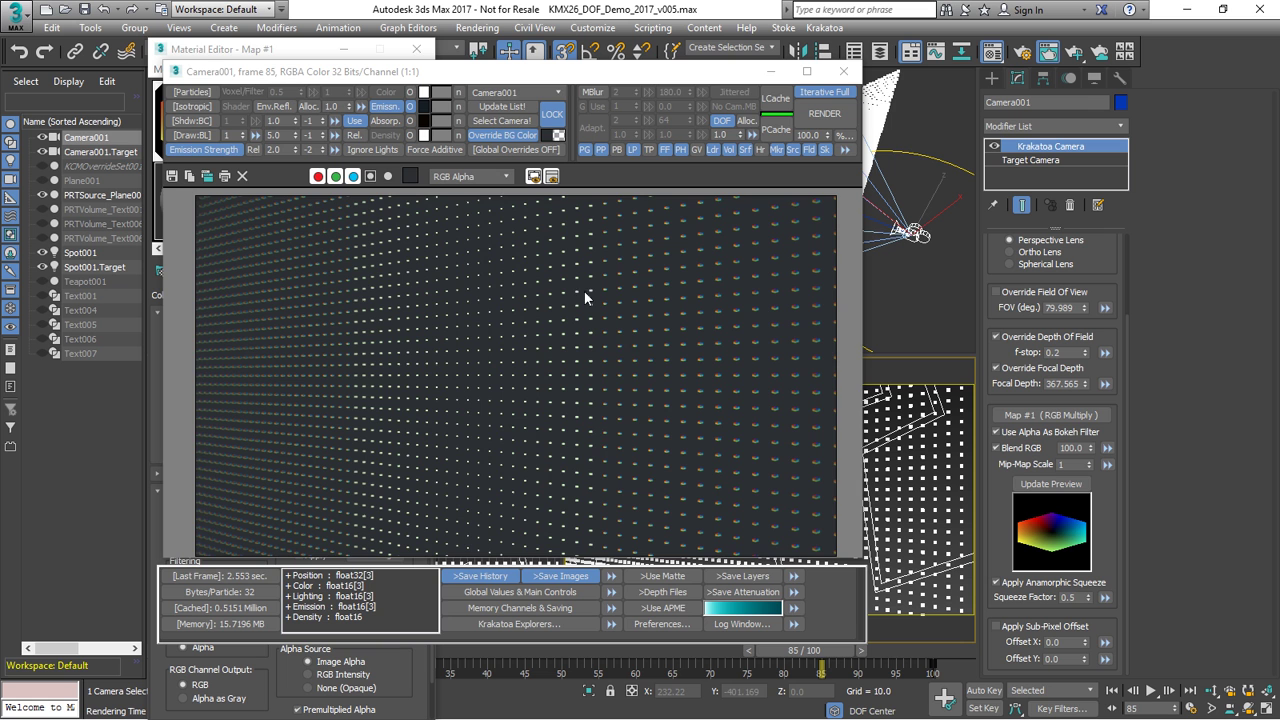
scroll(578, 345, up, 5)
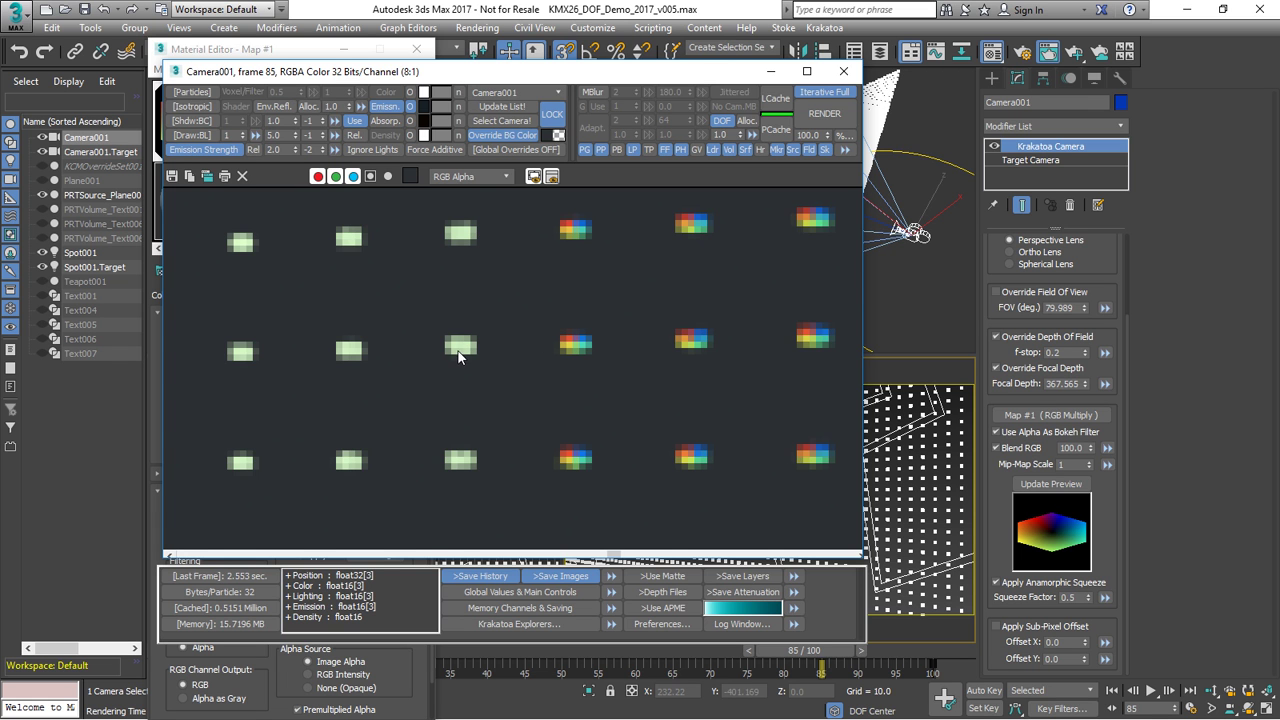
scroll(458, 355, down, 3)
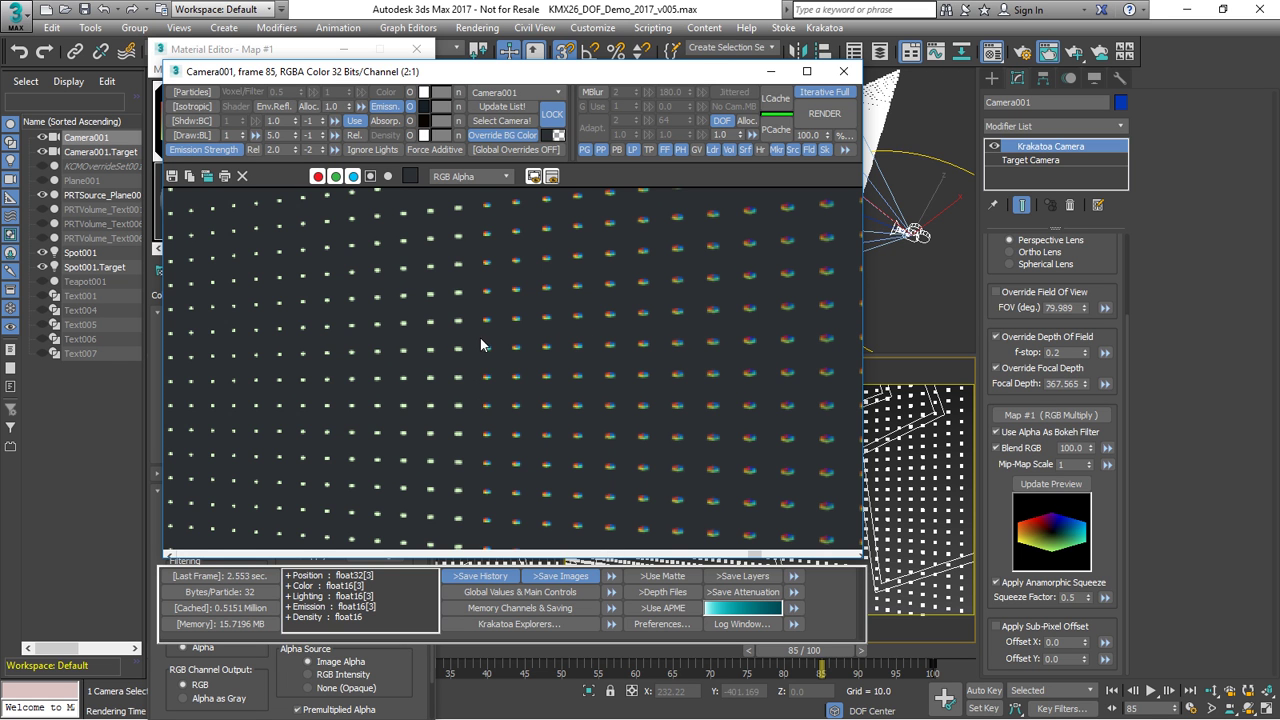
Render frame 85 at Mip-Map Scale 2 and 3, and render frame 0 at scale 3.
click(1089, 461)
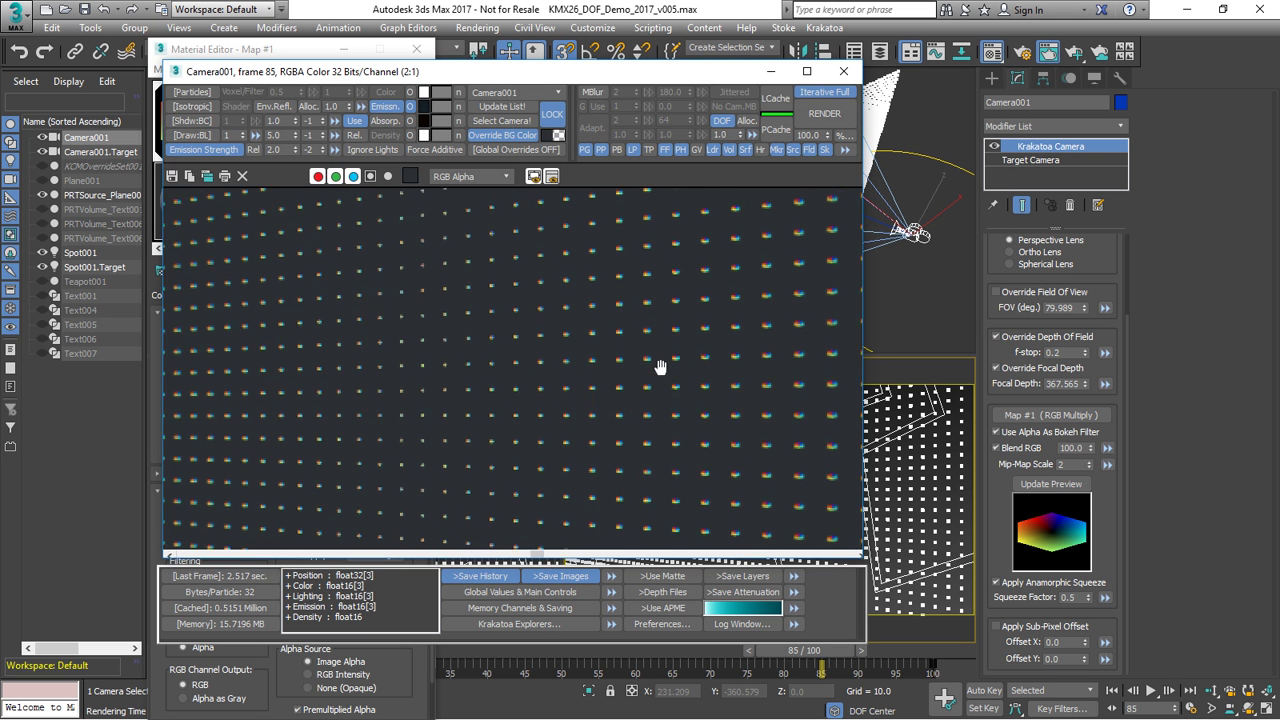
scroll(667, 372, down, 2)
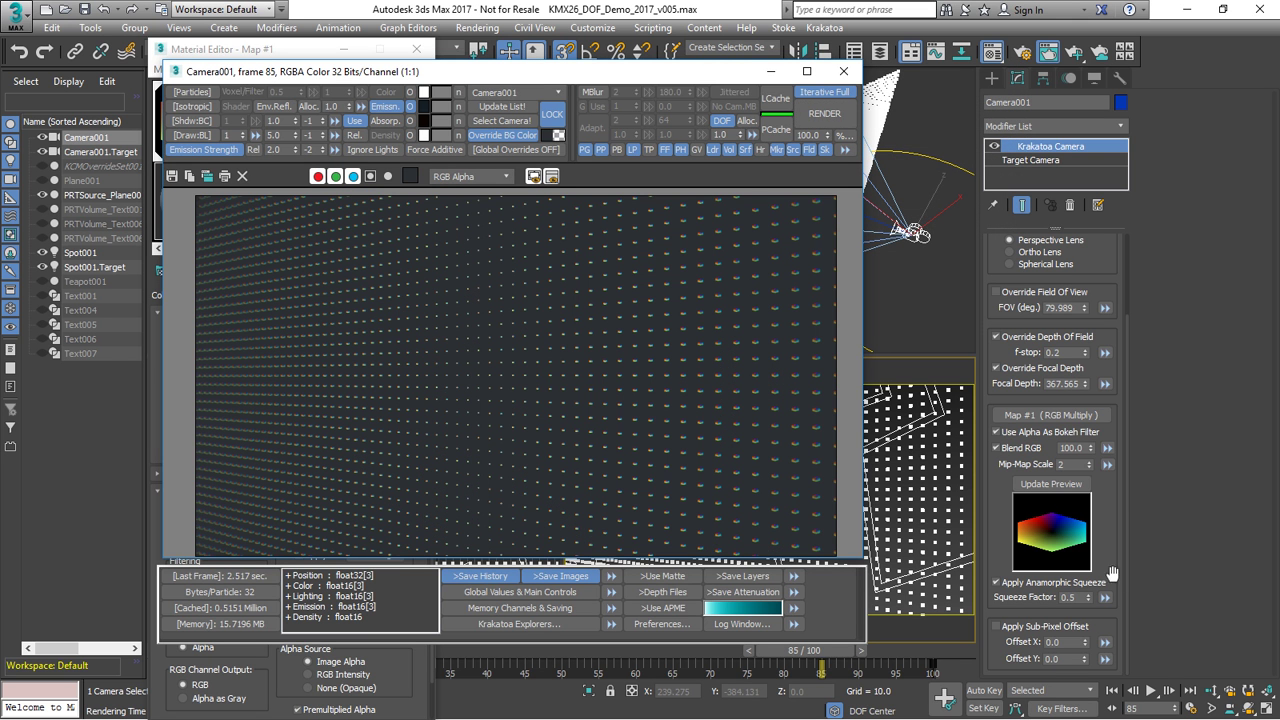
click(1088, 461)
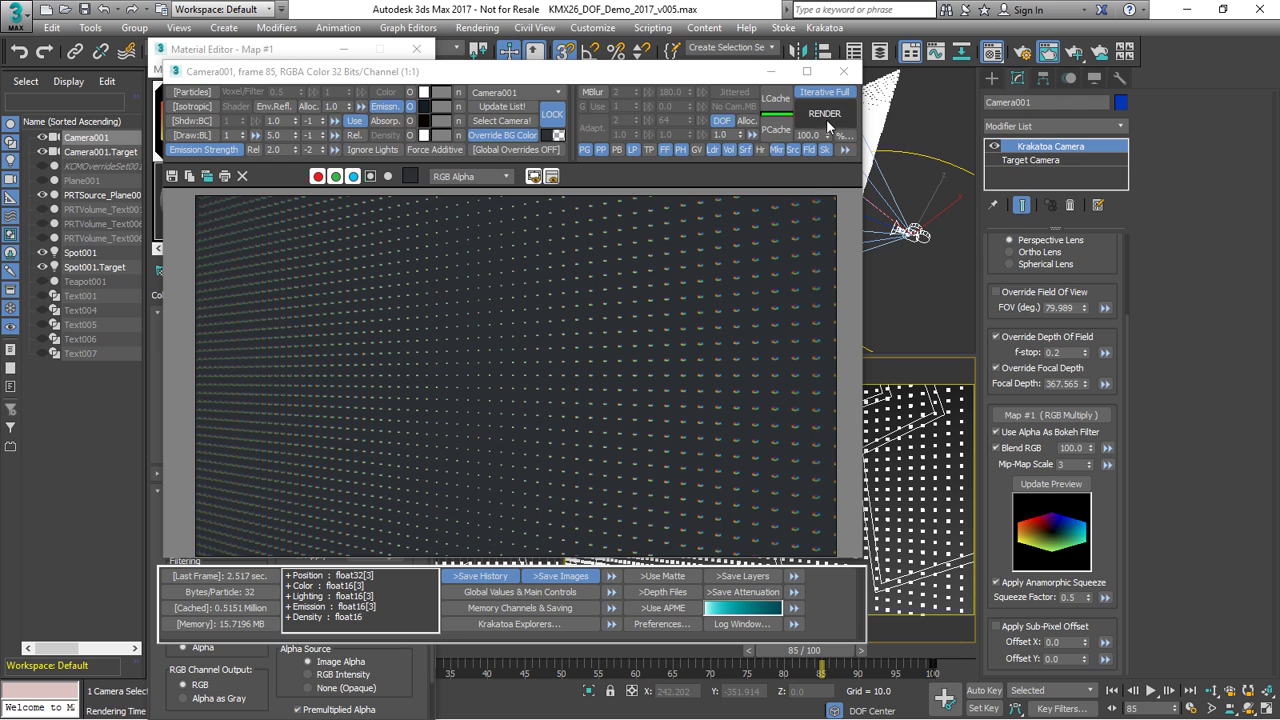
click(822, 113)
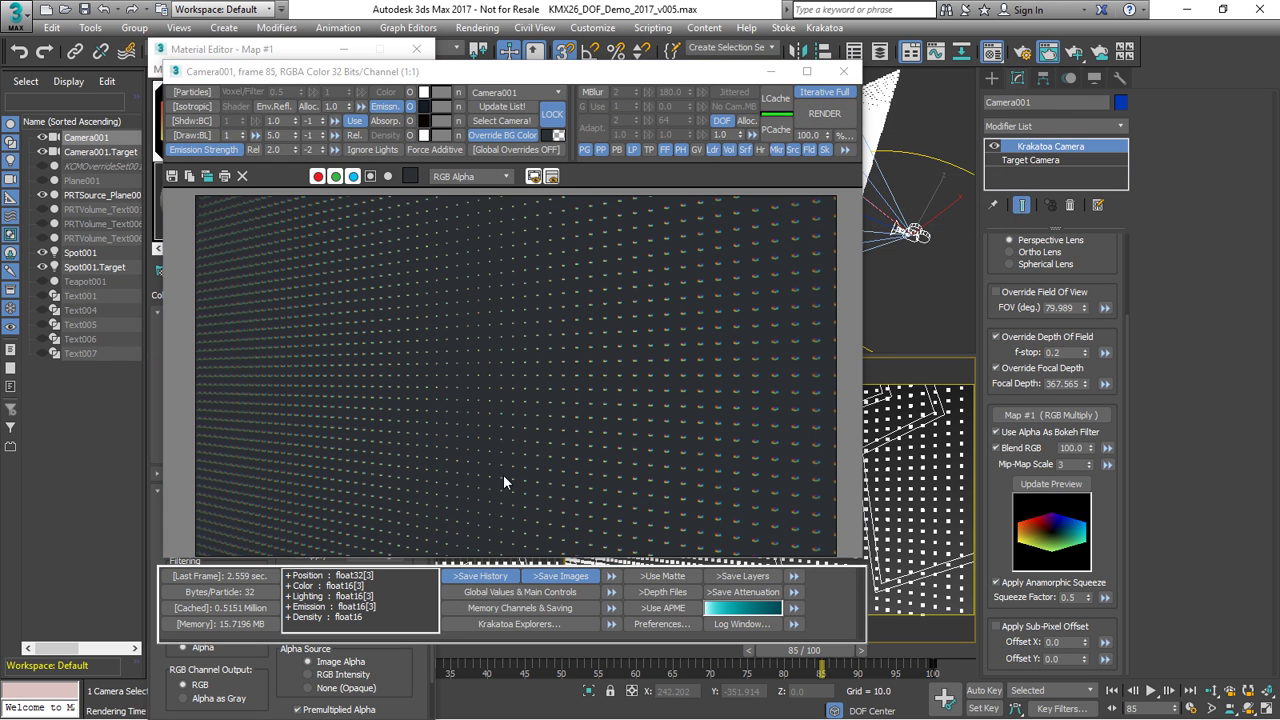
click(1111, 691)
click(824, 114)
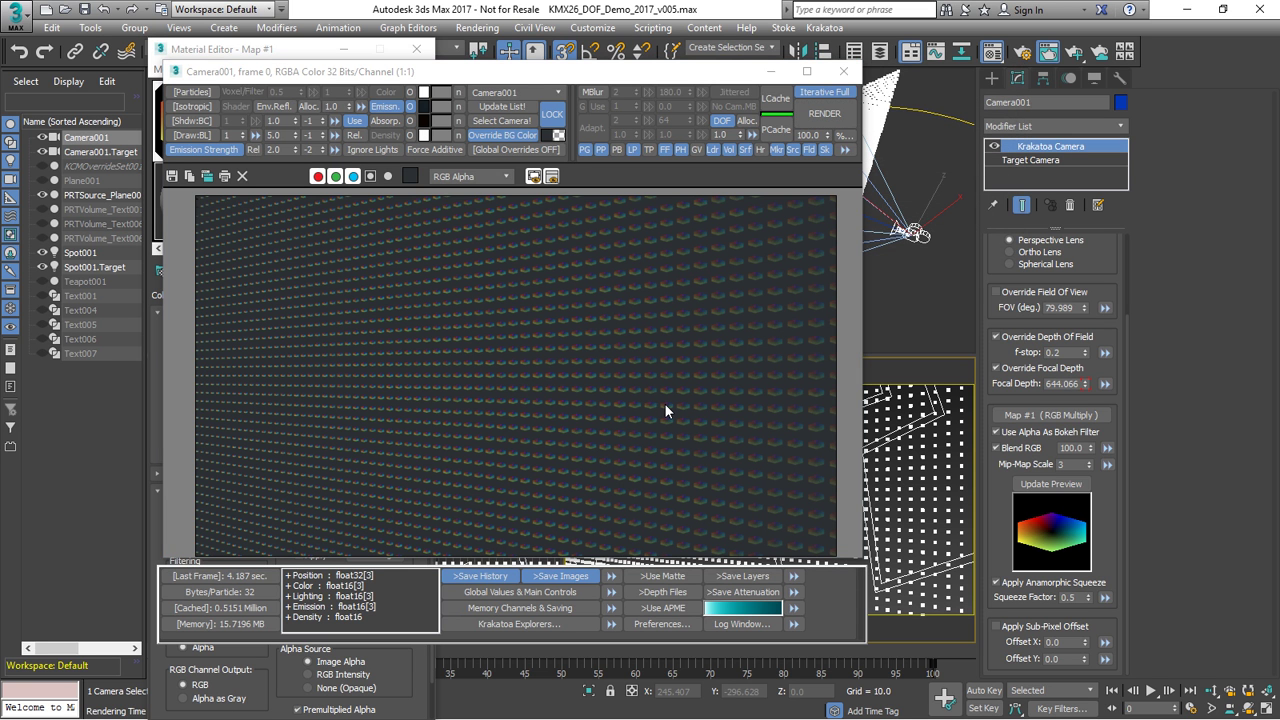
Set the bitmap's RGB channel output to Alpha as Gray and enable the Gradient Ramp as Color #2 of the RGB Multiply map.
click(288, 64)
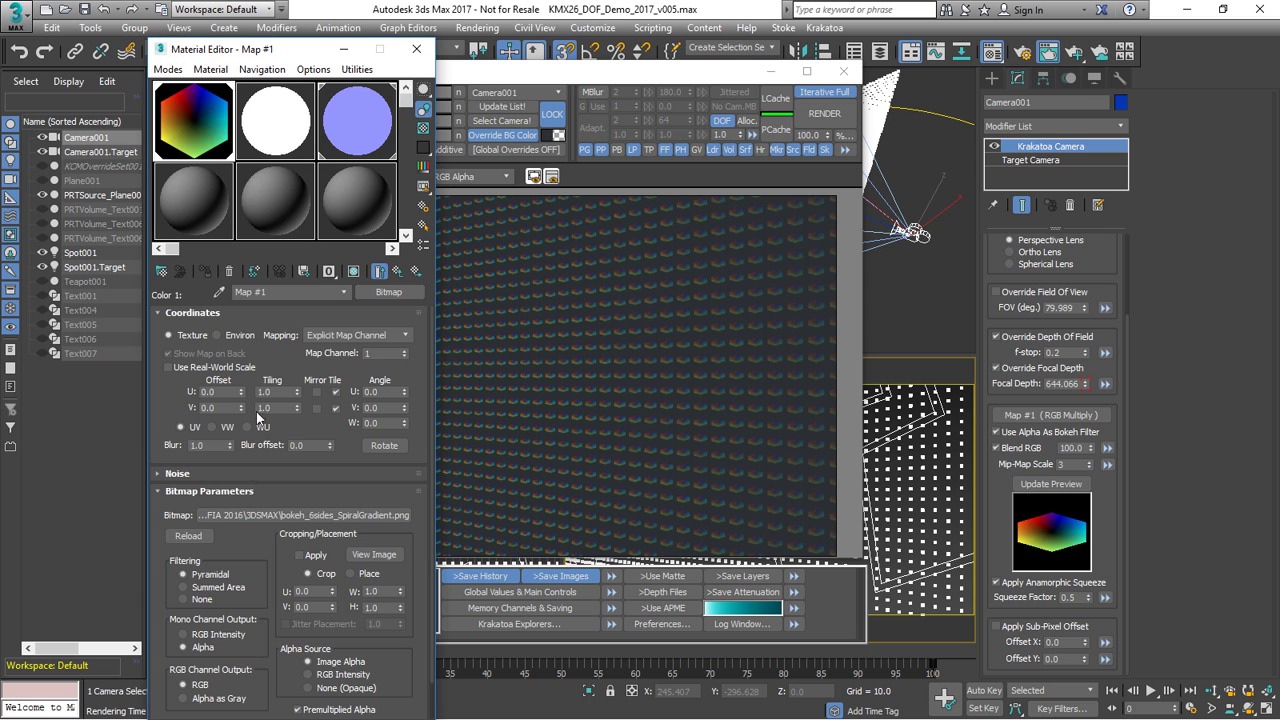
click(211, 699)
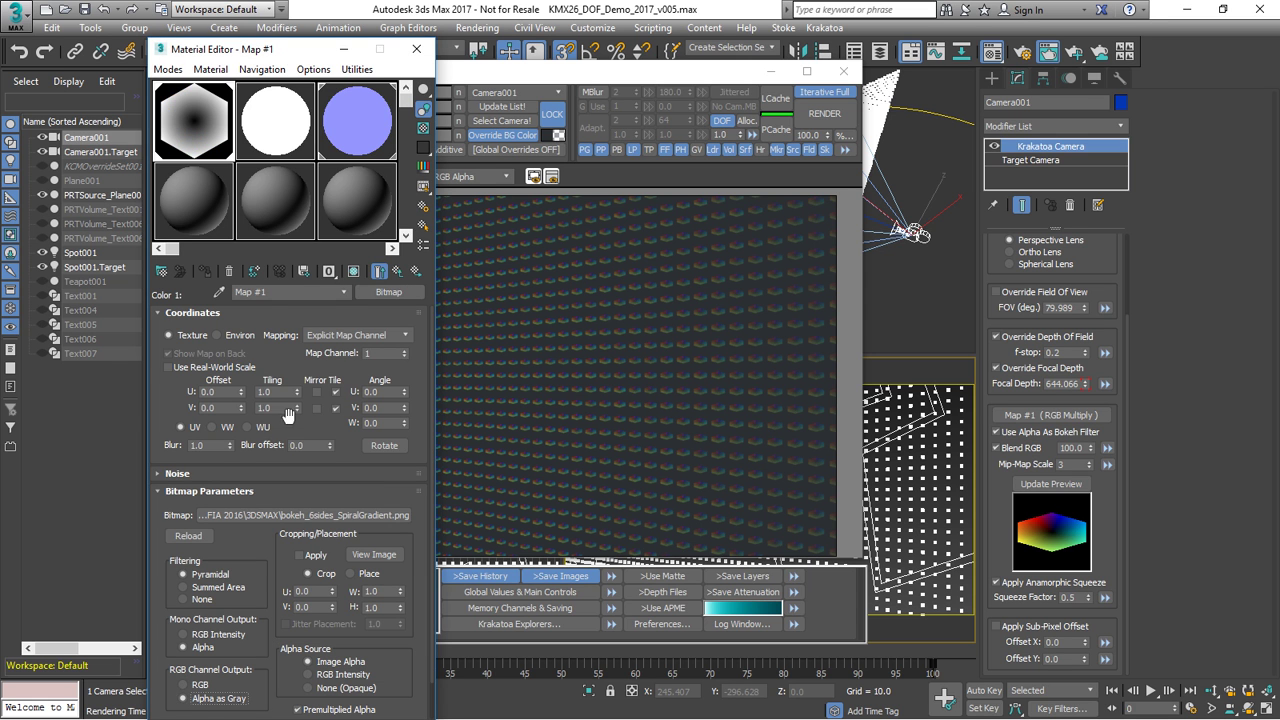
click(397, 273)
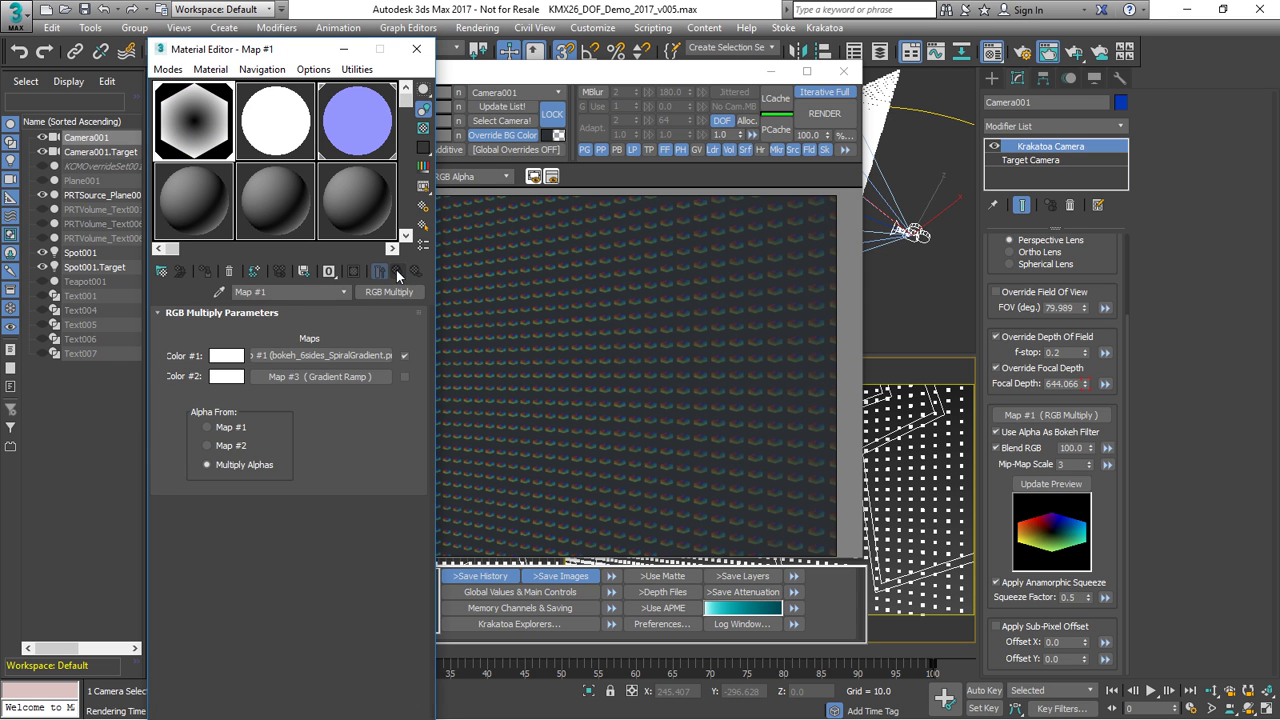
click(386, 376)
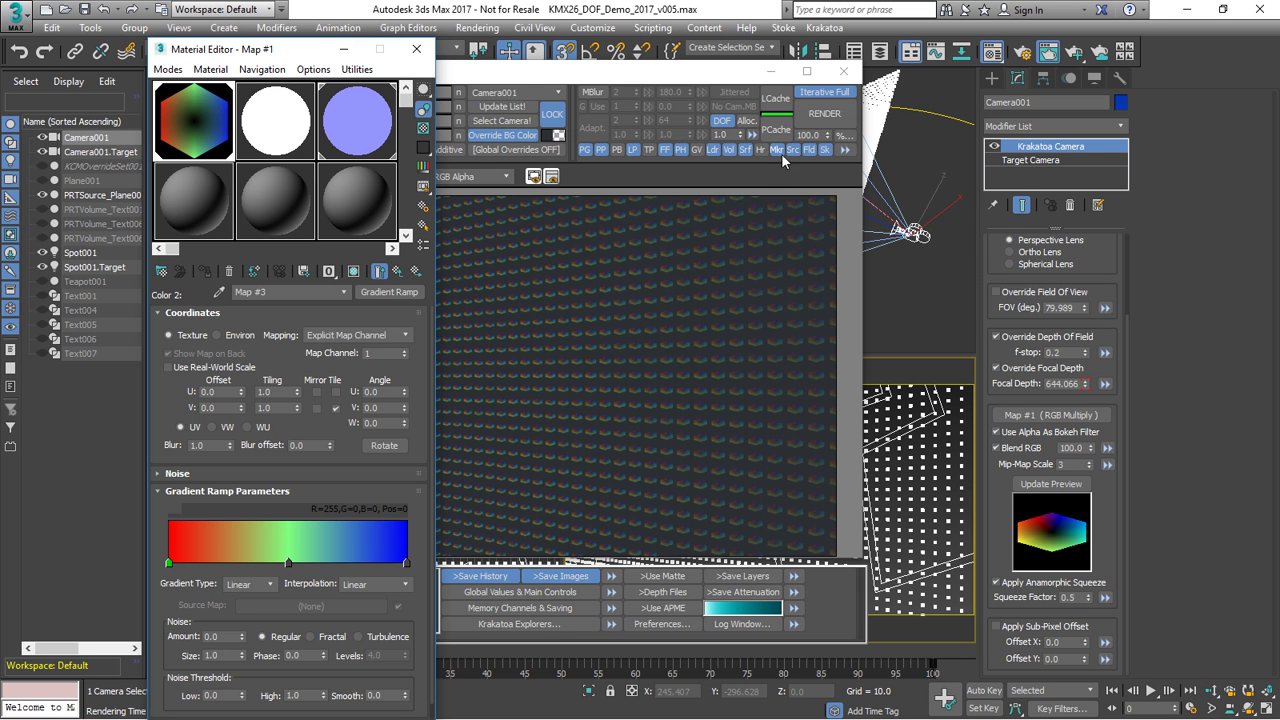
Render frame 0 with the gradient-coloured bokeh map and examine the particle shapes close up and in the full frame.
key(shift+q)
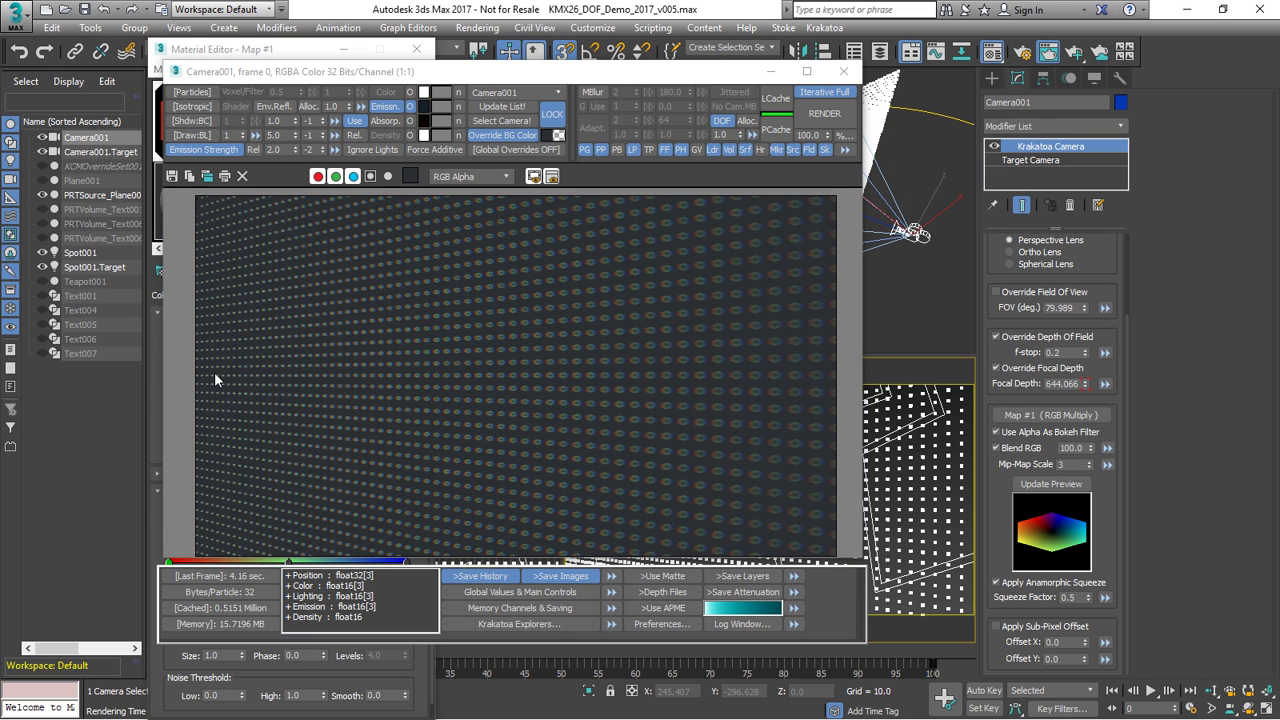
scroll(695, 362, up, 2)
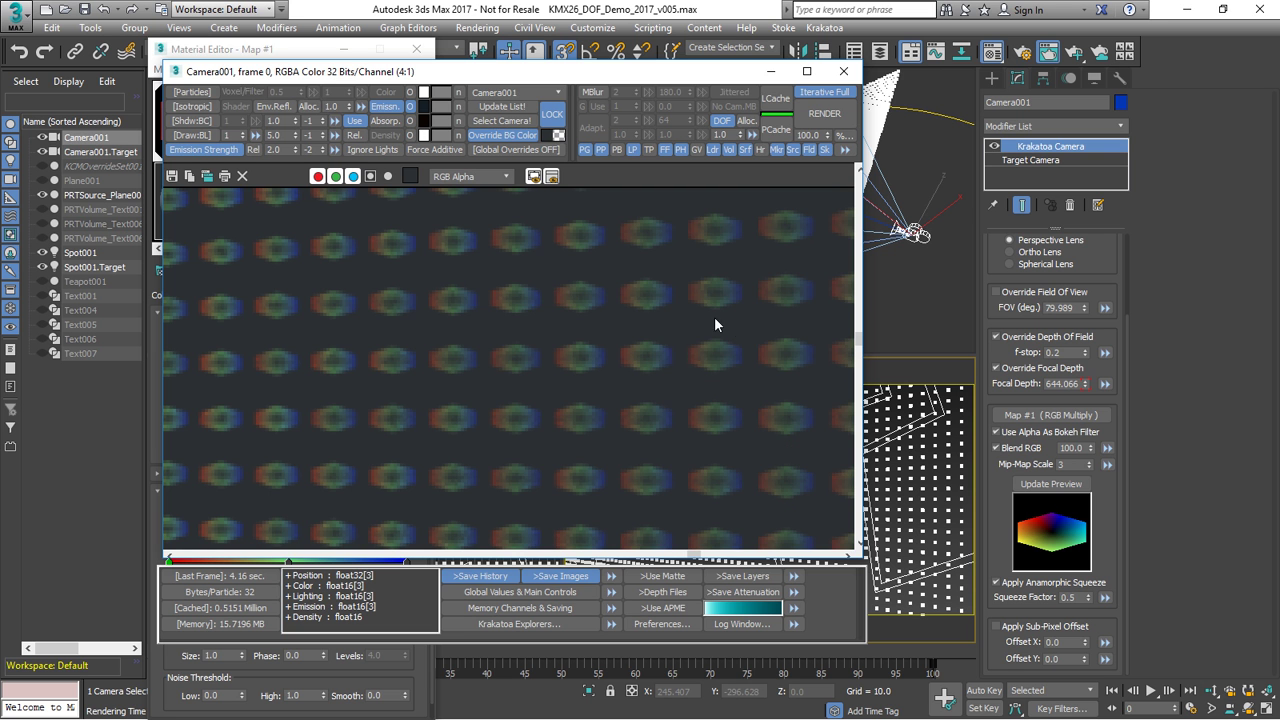
scroll(712, 348, down, 3)
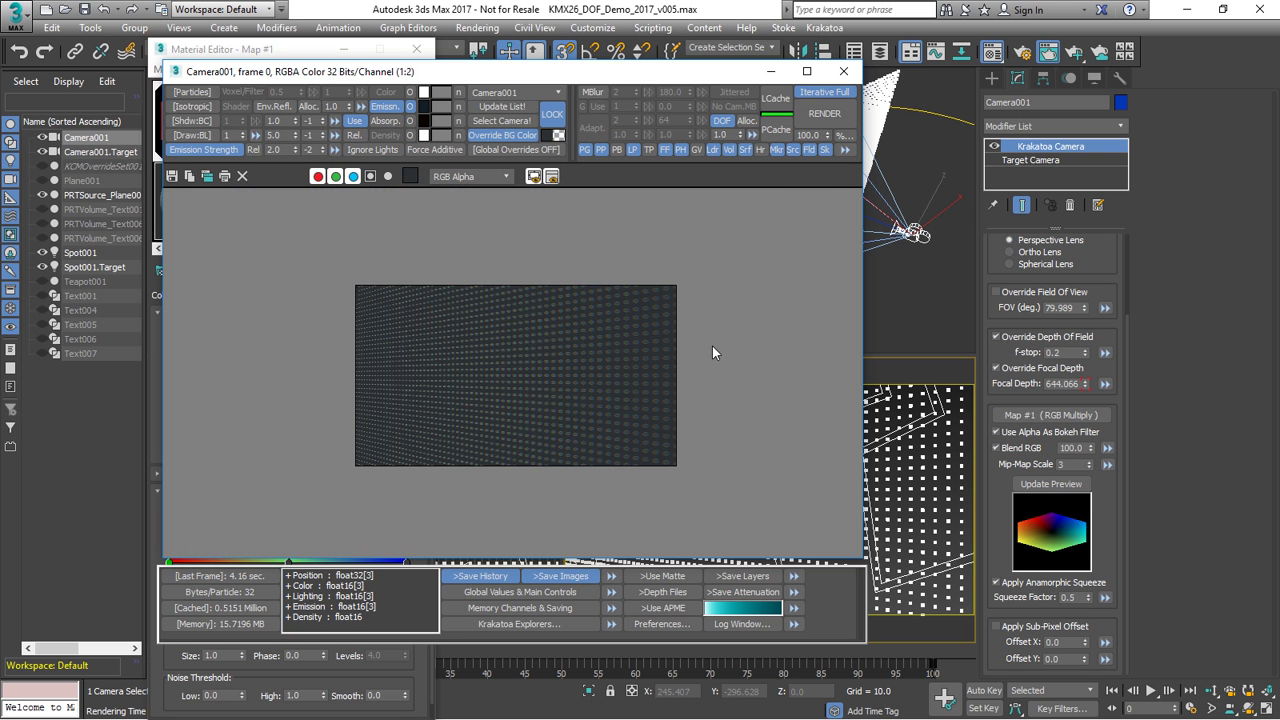
scroll(712, 348, up, 2)
scroll(712, 348, down, 1)
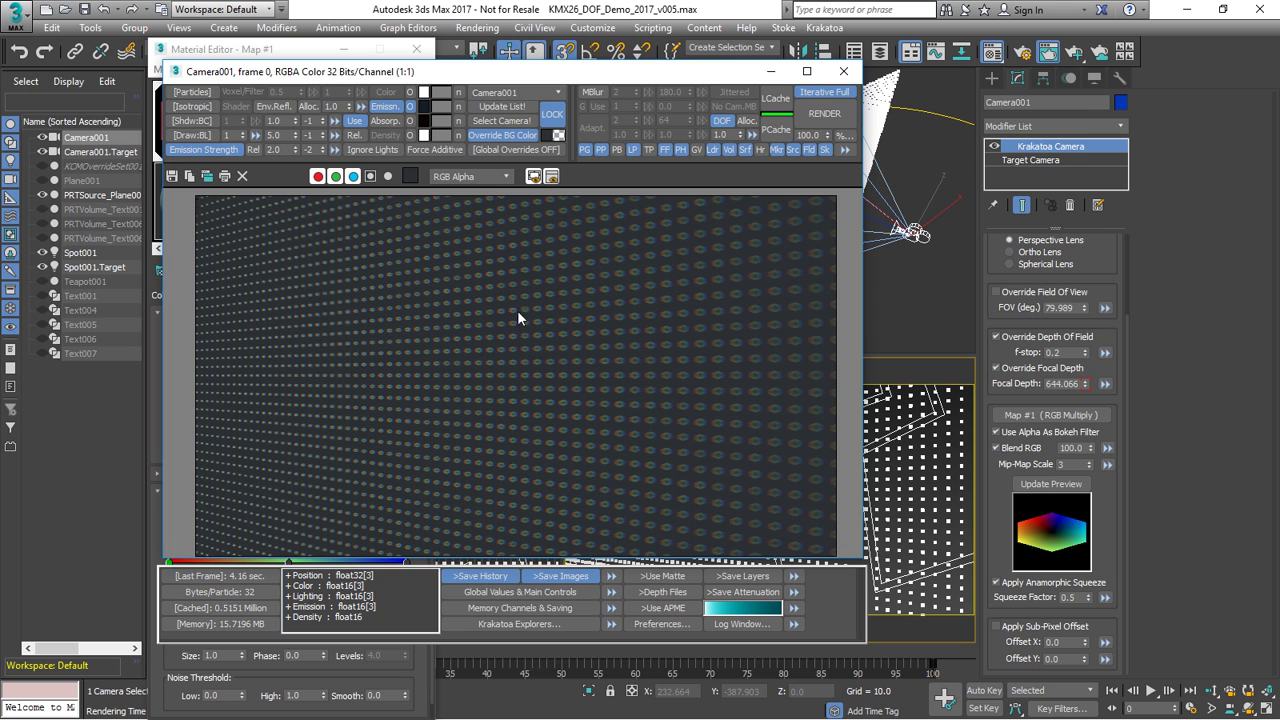
Activate KCMOverrideSet001 as the global channel override set and open its Magma_Bok_Col flow in the Magma editor.
click(519, 150)
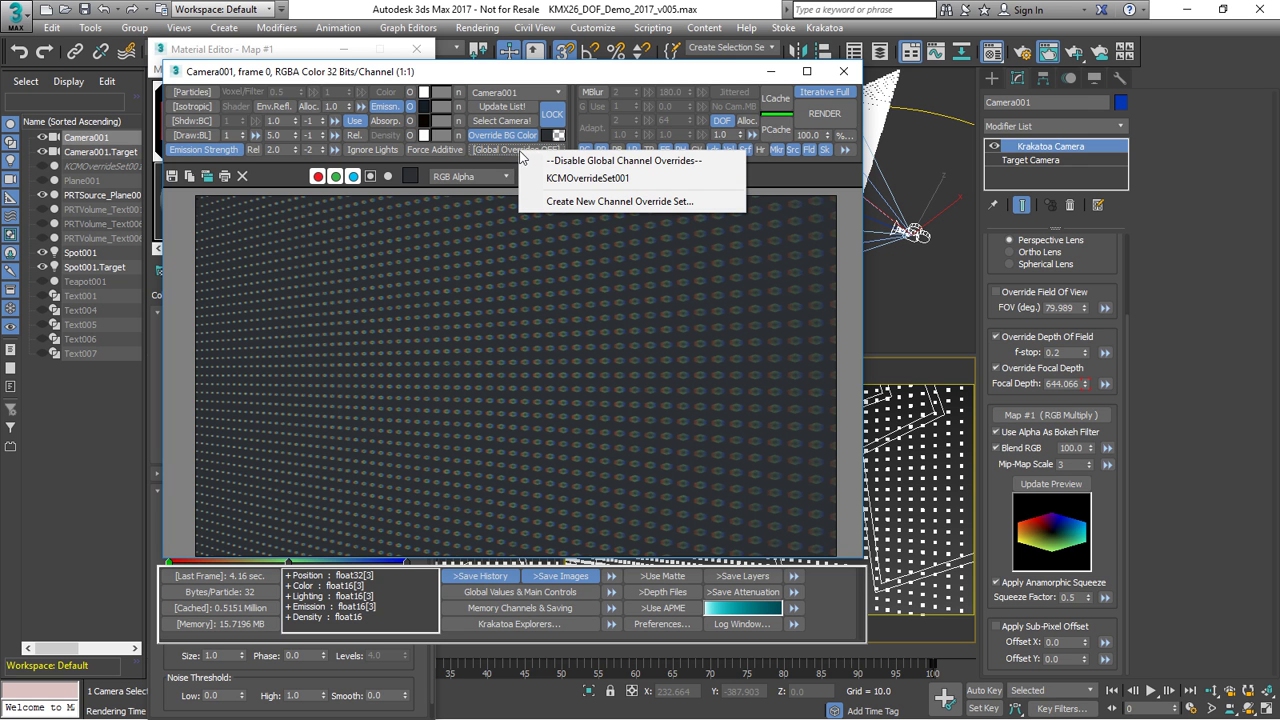
click(601, 178)
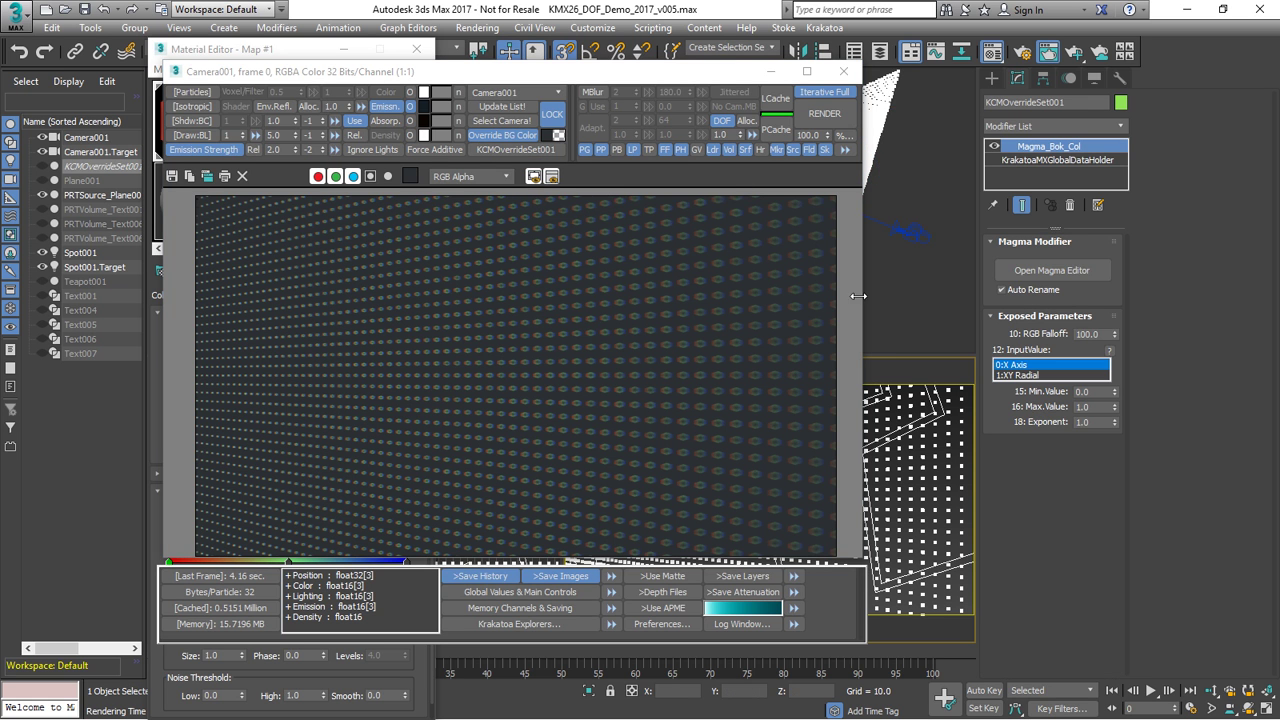
click(1019, 270)
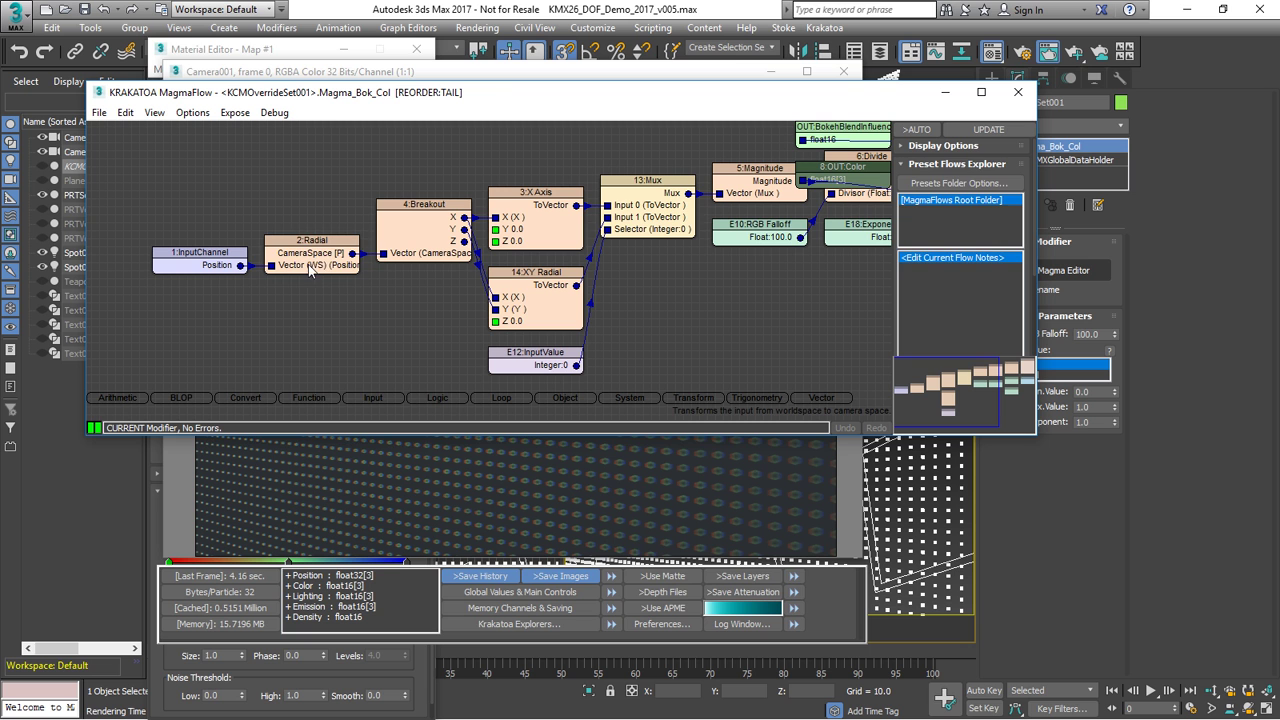
Examine how the Magma flow turns camera-space position into BokehBlendInfluence, checking the Radial, Breakout, InputValue and RGB Falloff nodes and the exposed RGB Falloff parameter.
click(315, 258)
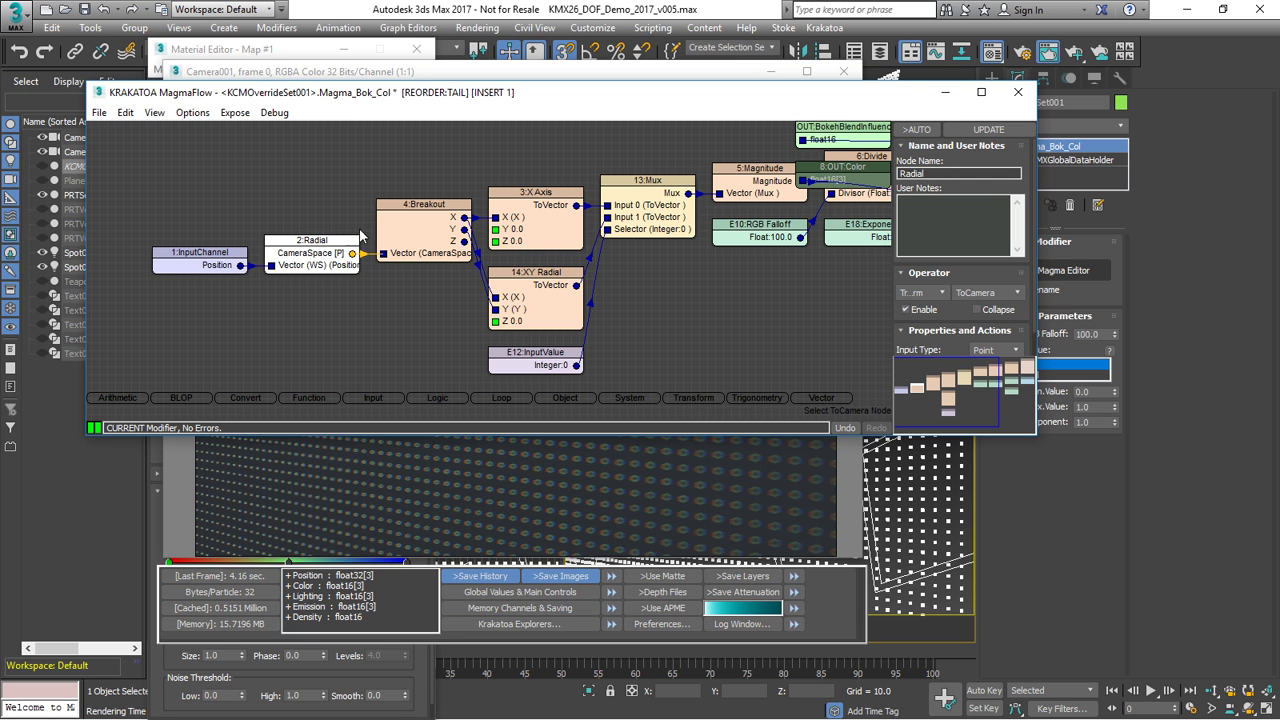
click(418, 228)
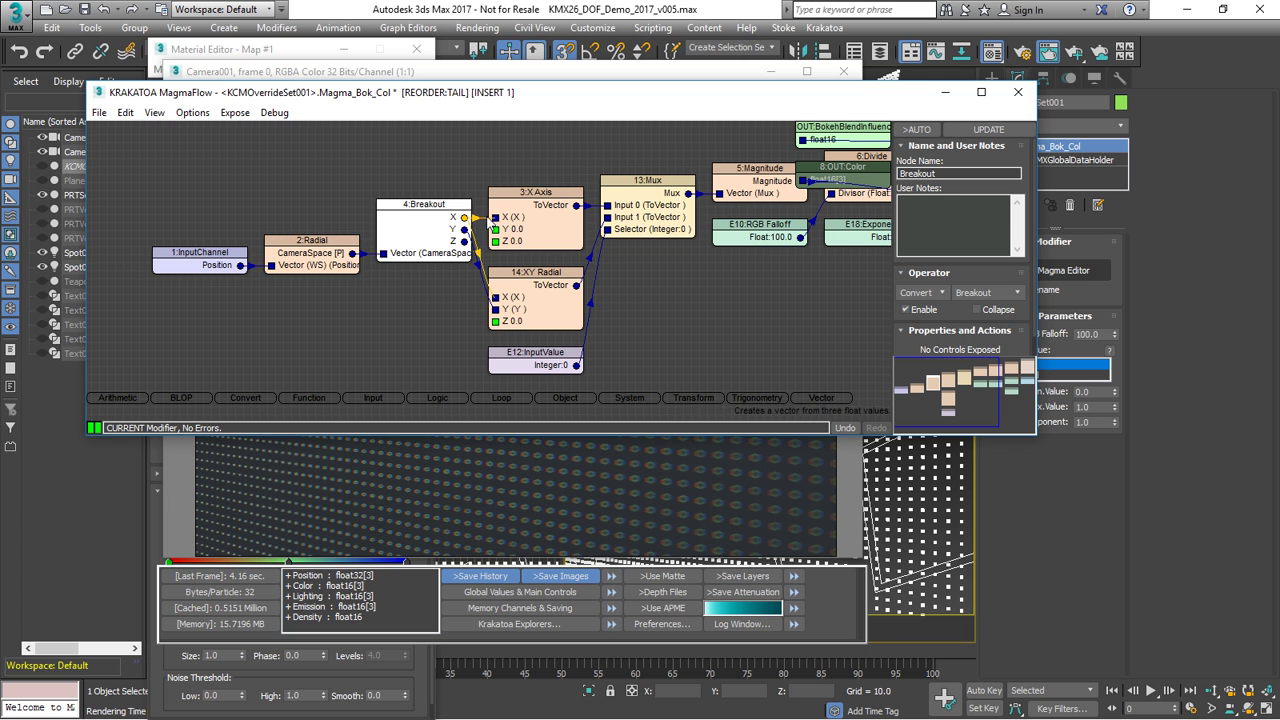
middle_drag(544, 299, 465, 232)
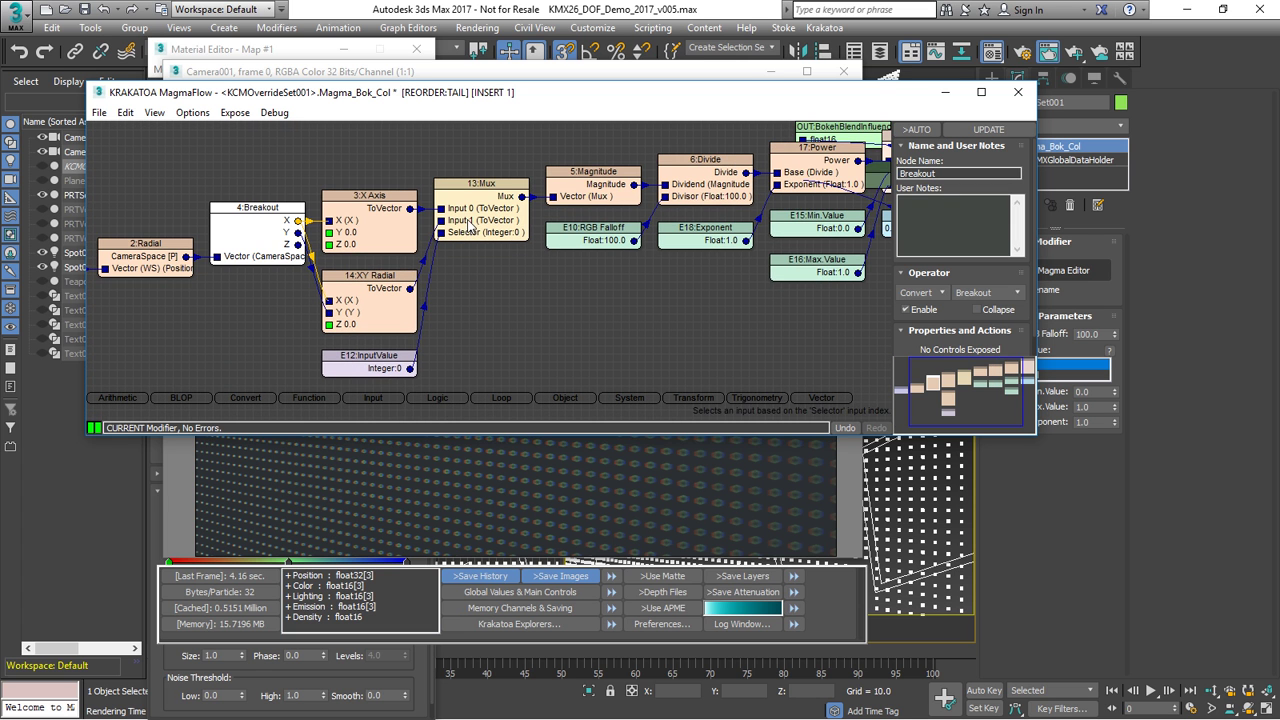
drag(680, 101, 616, 90)
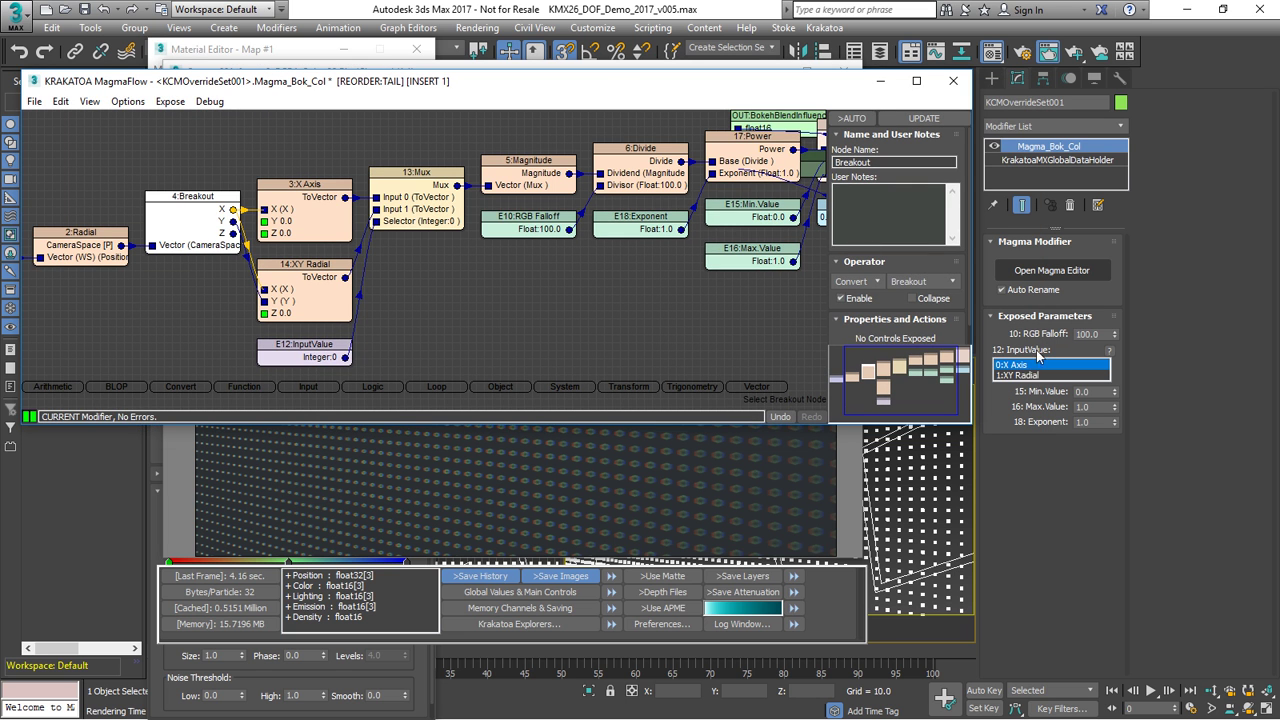
click(288, 357)
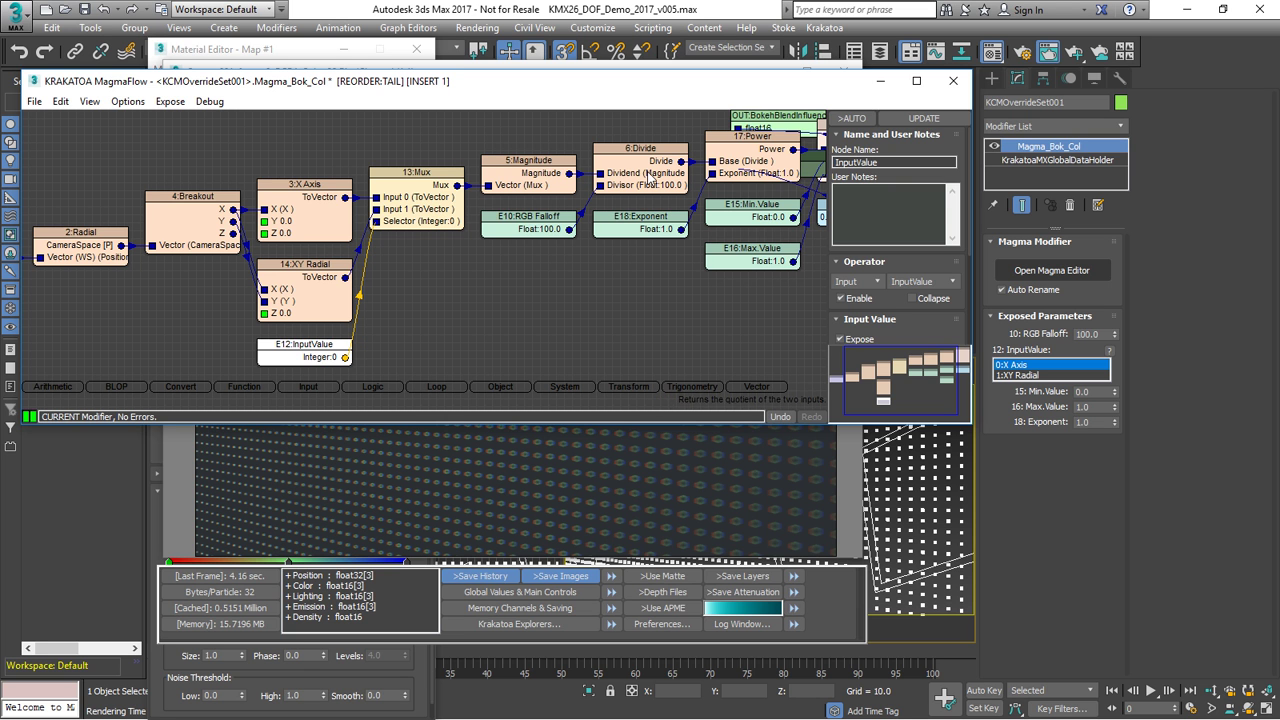
middle_drag(650, 178, 452, 207)
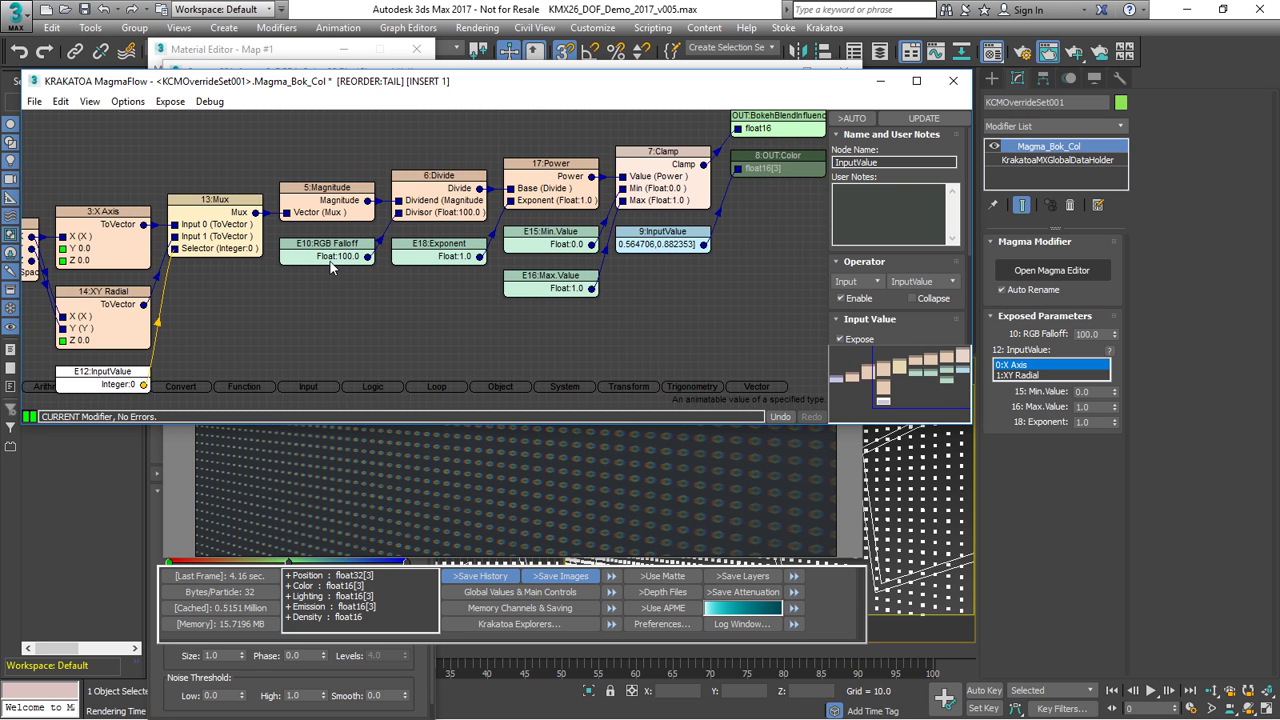
click(333, 265)
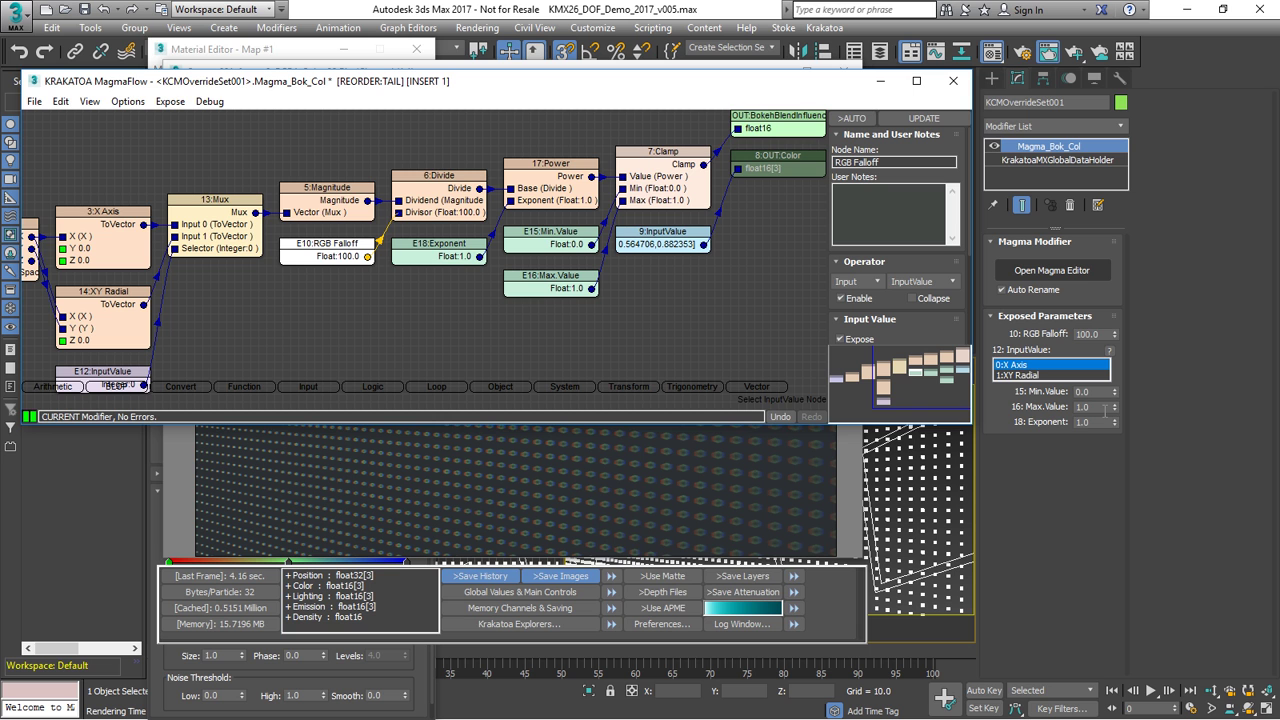
click(1095, 334)
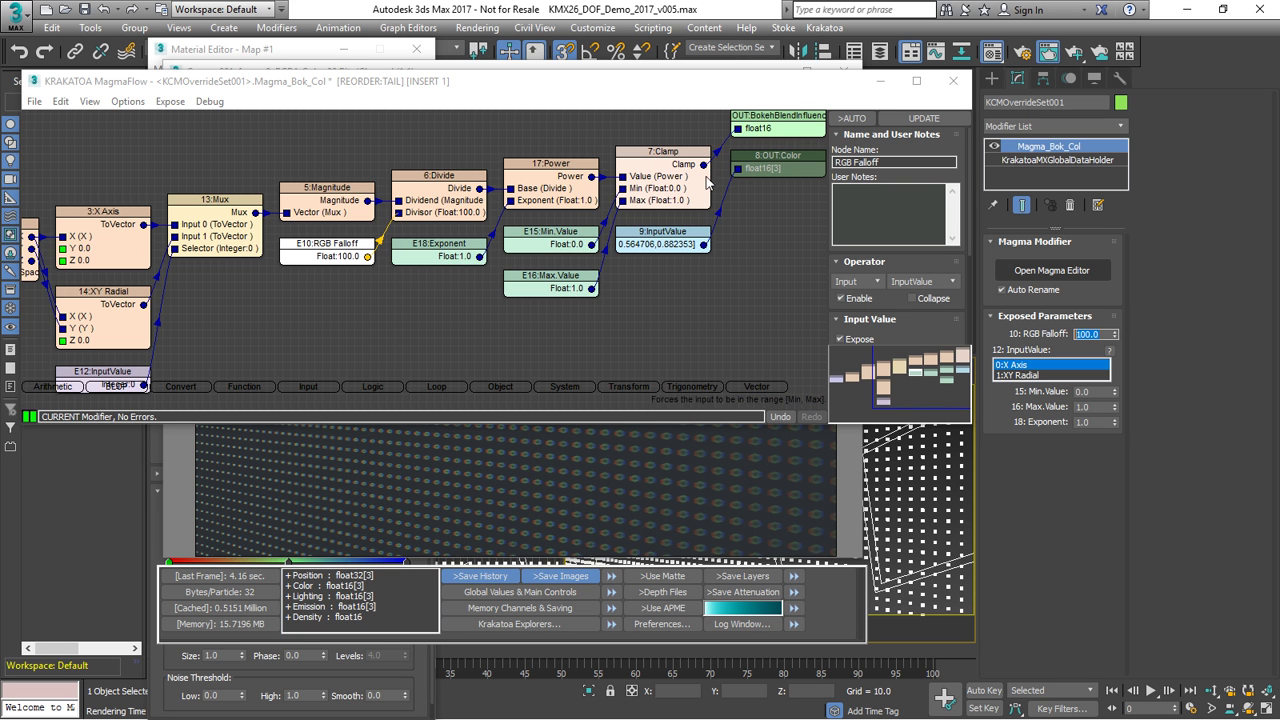
Check the BokehBlendInfluence output node, close the Magma editor, and render frame 0 with the X Axis falloff to examine the particle colours.
click(792, 126)
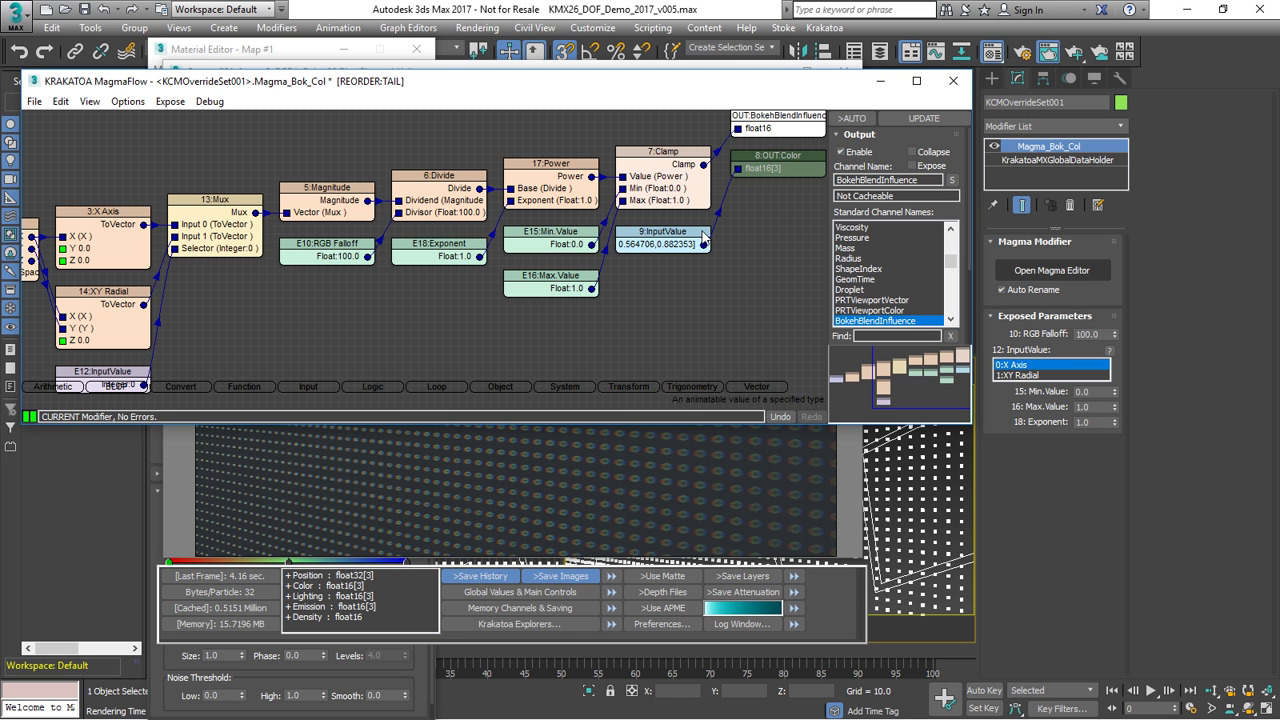
click(953, 80)
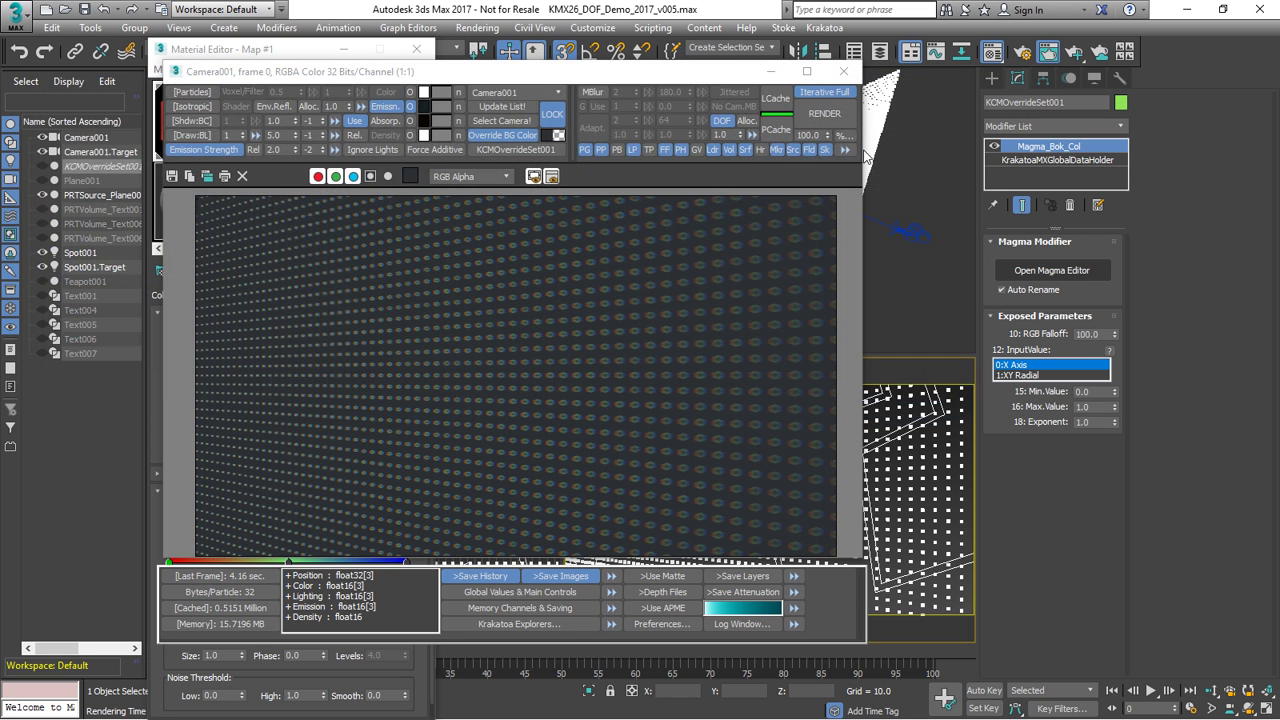
click(746, 121)
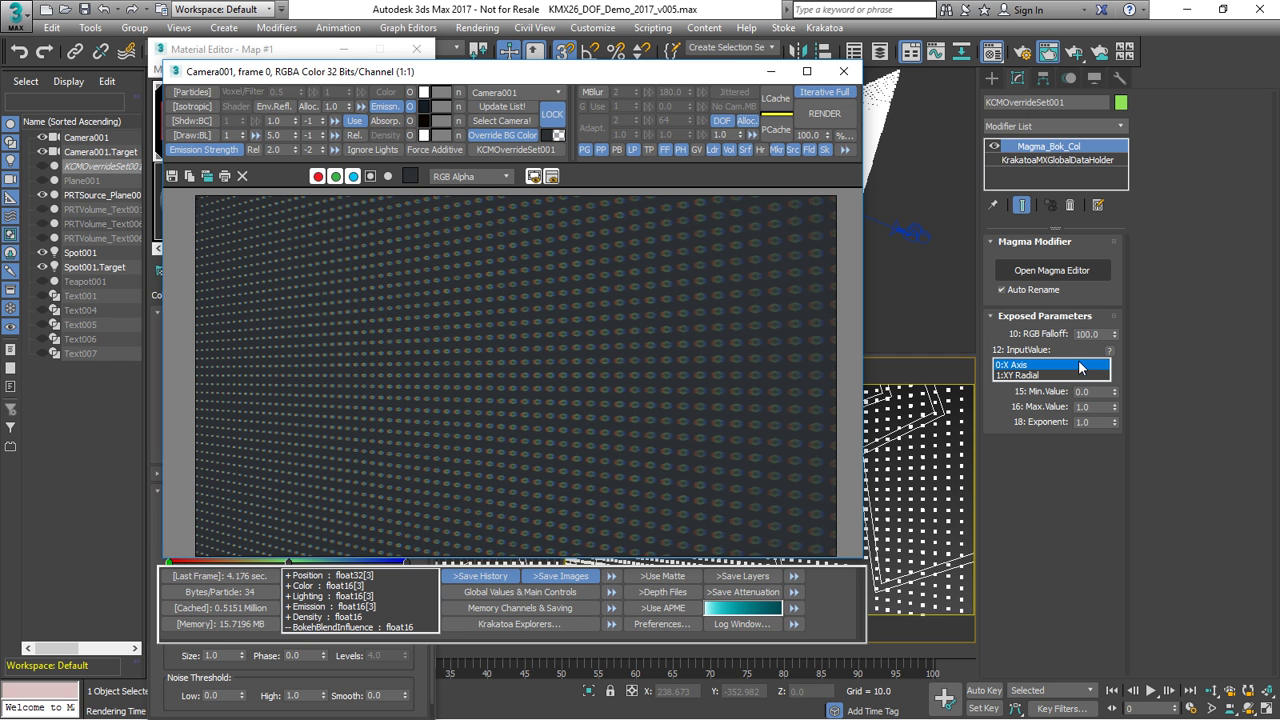
click(825, 113)
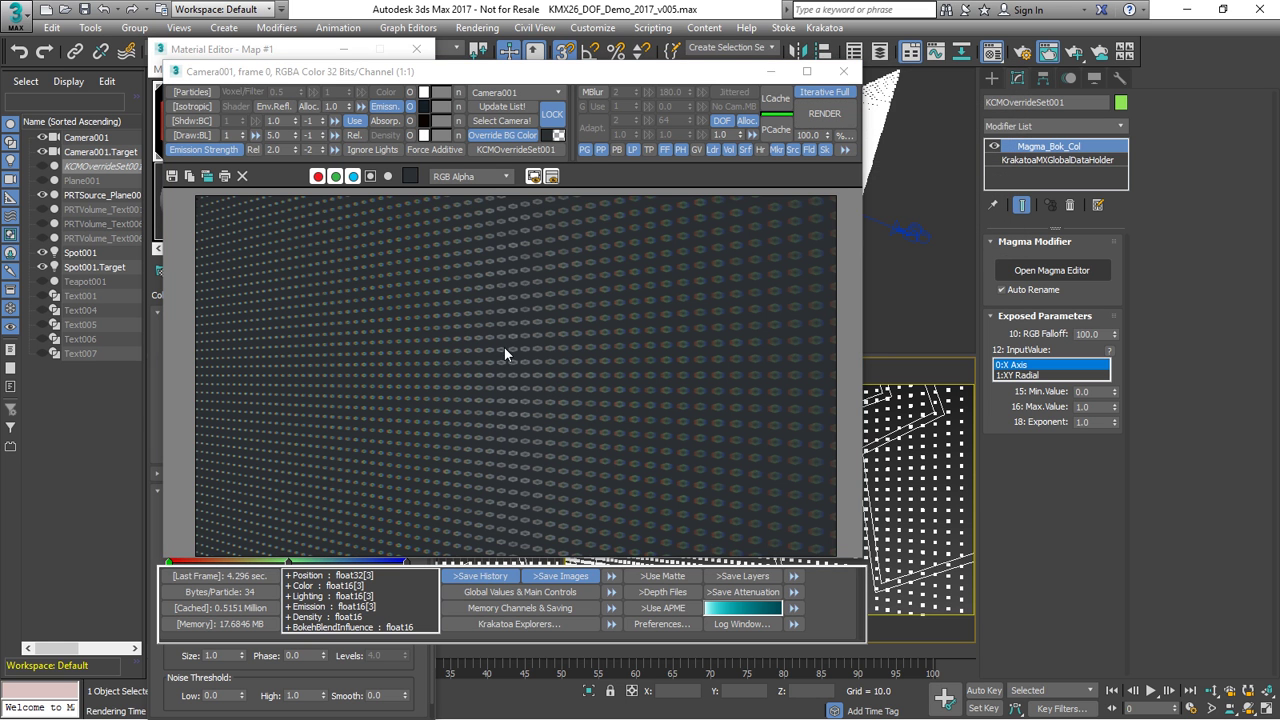
scroll(502, 390, up, 2)
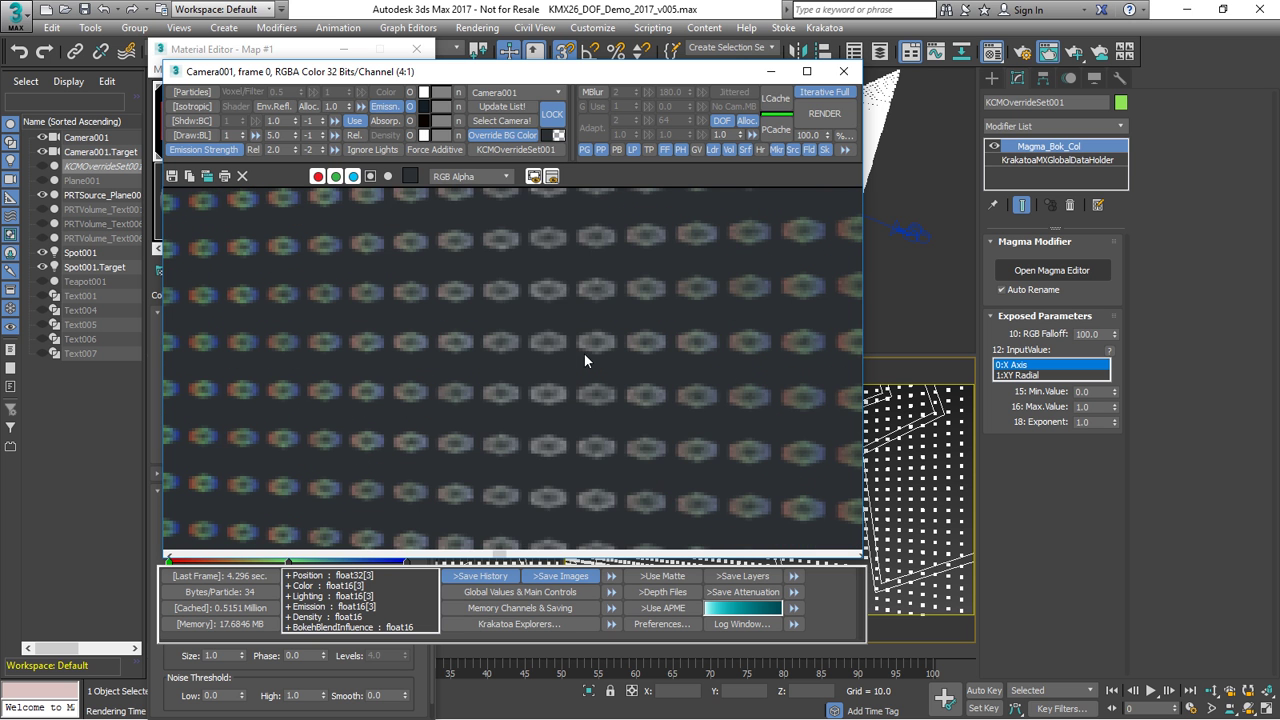
middle_drag(770, 368, 369, 356)
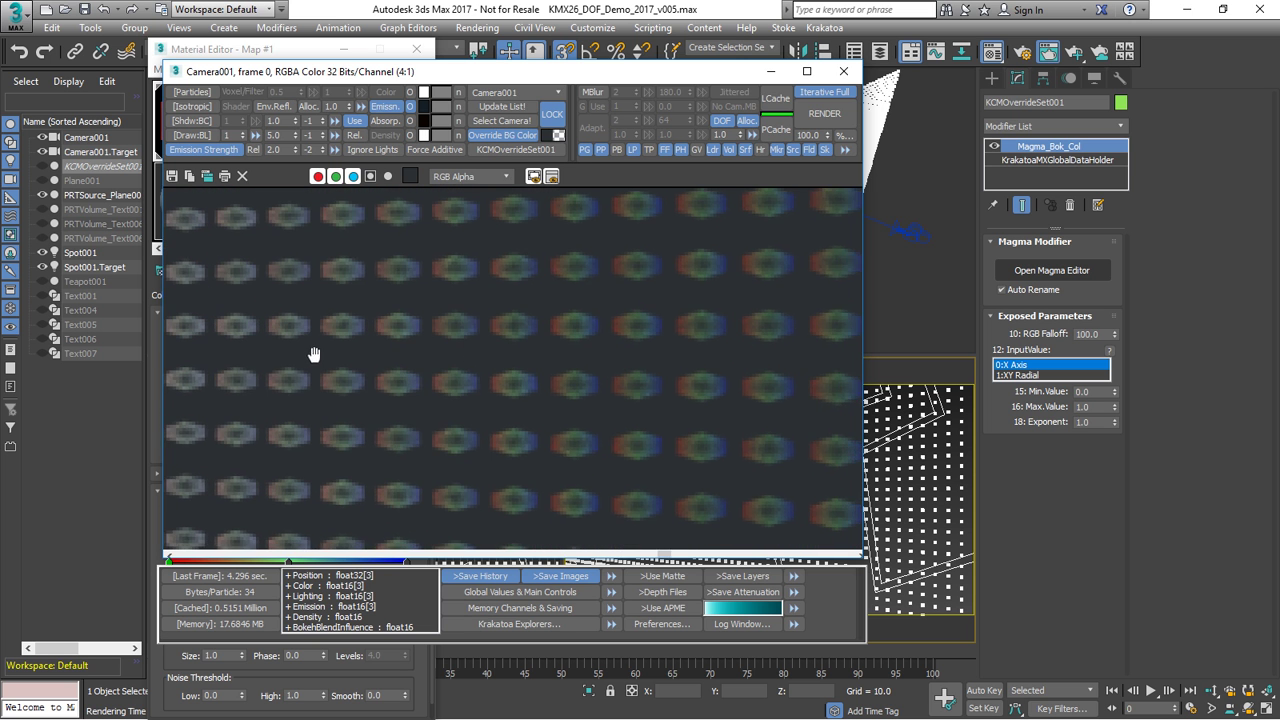
scroll(609, 363, down, 2)
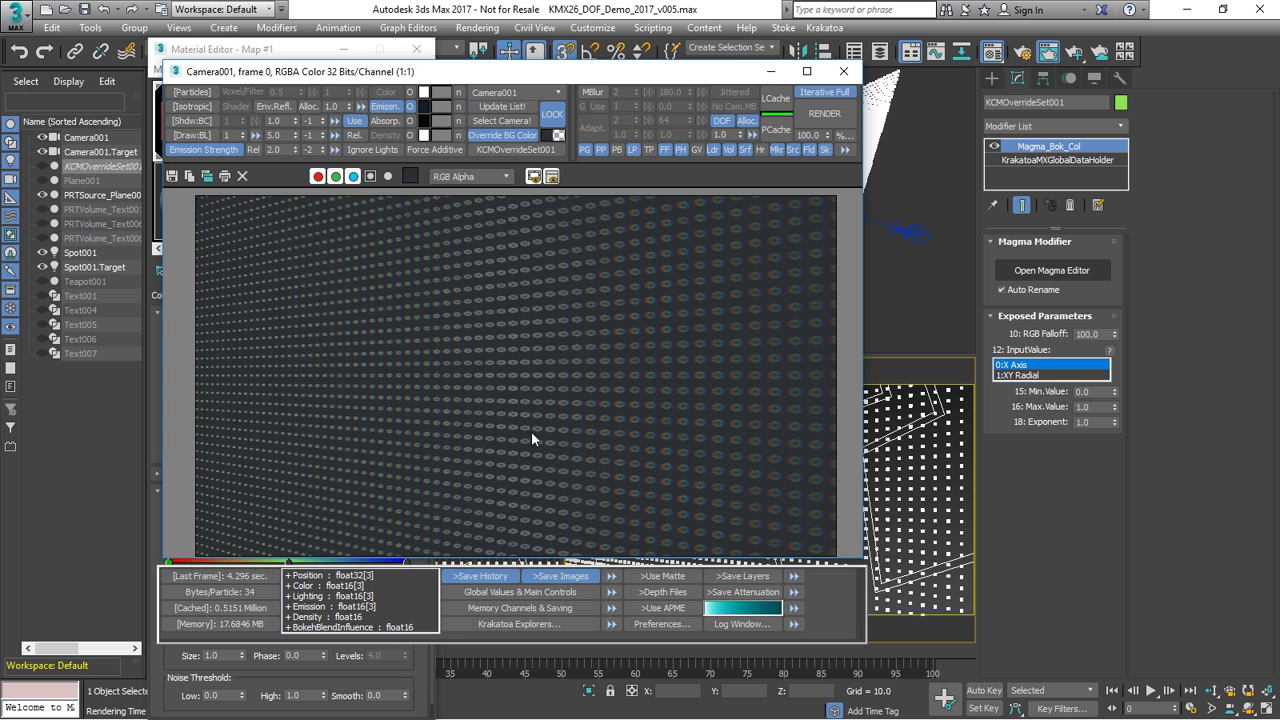
Set the Magma modifier's Exponent to 10 and re-render frame 0 to compare the falloff along the X axis.
click(1092, 422)
text(10)
key(Return)
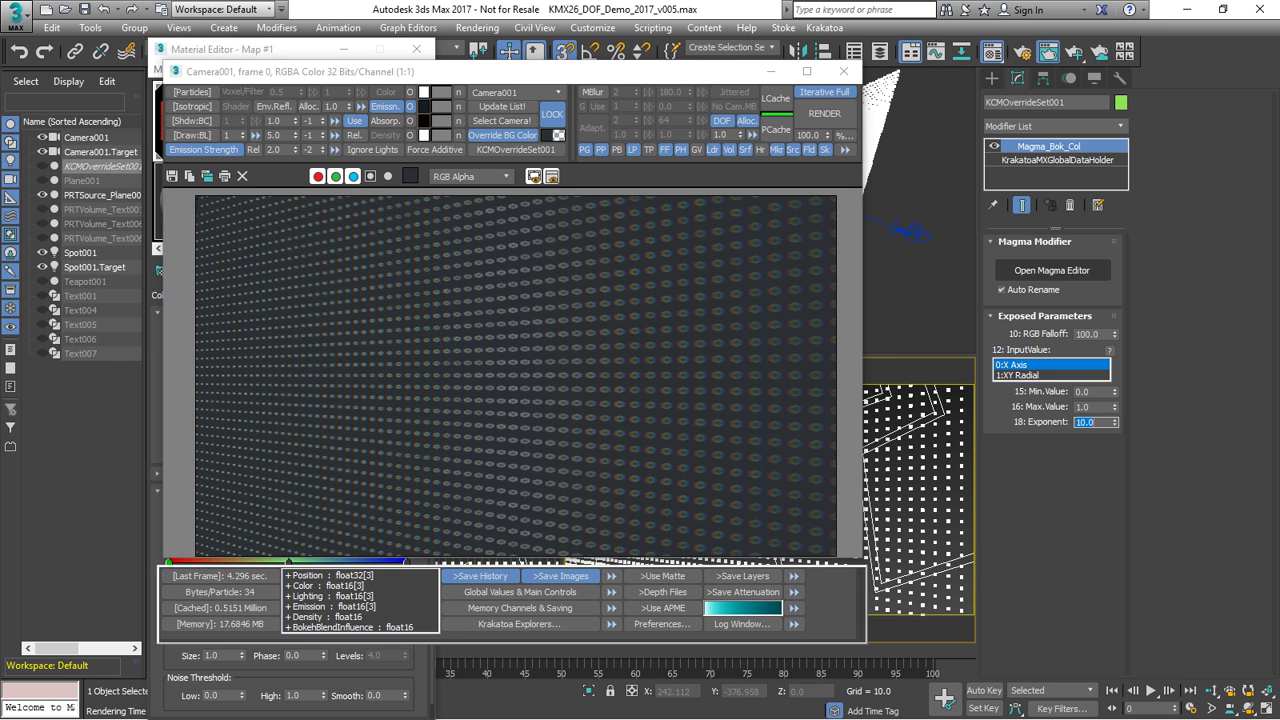
click(825, 114)
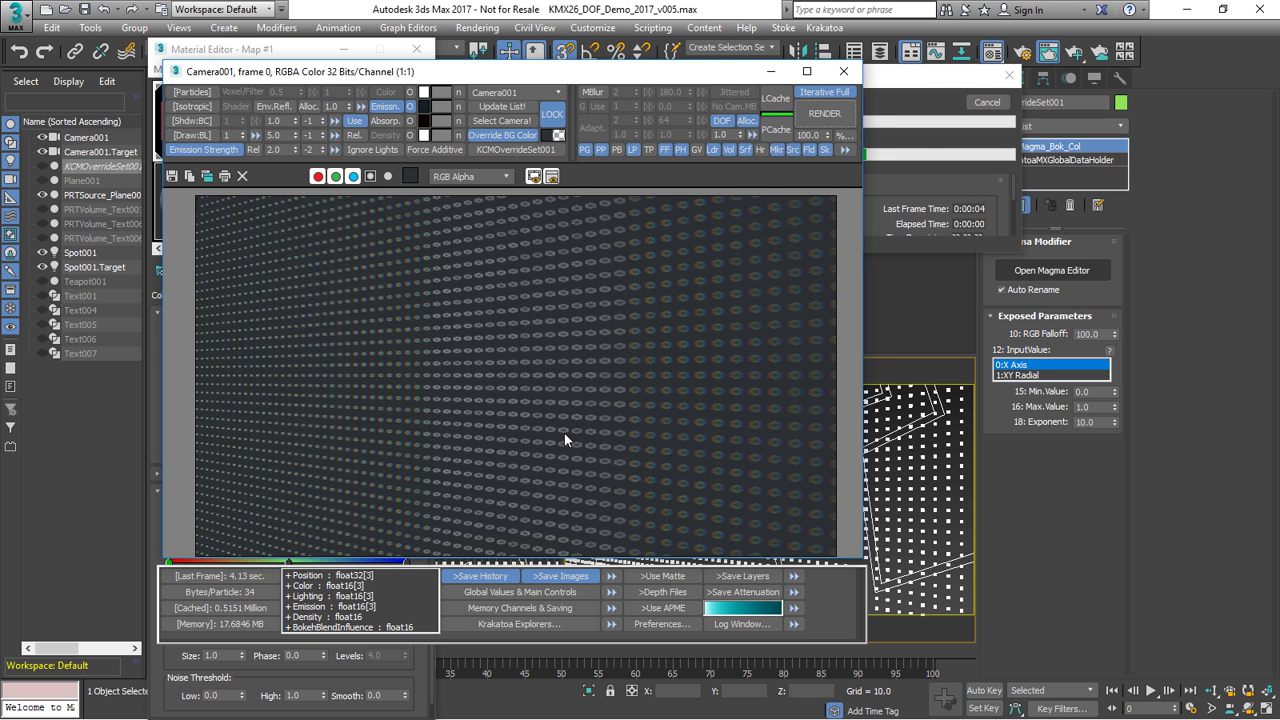
scroll(564, 440, down, 1)
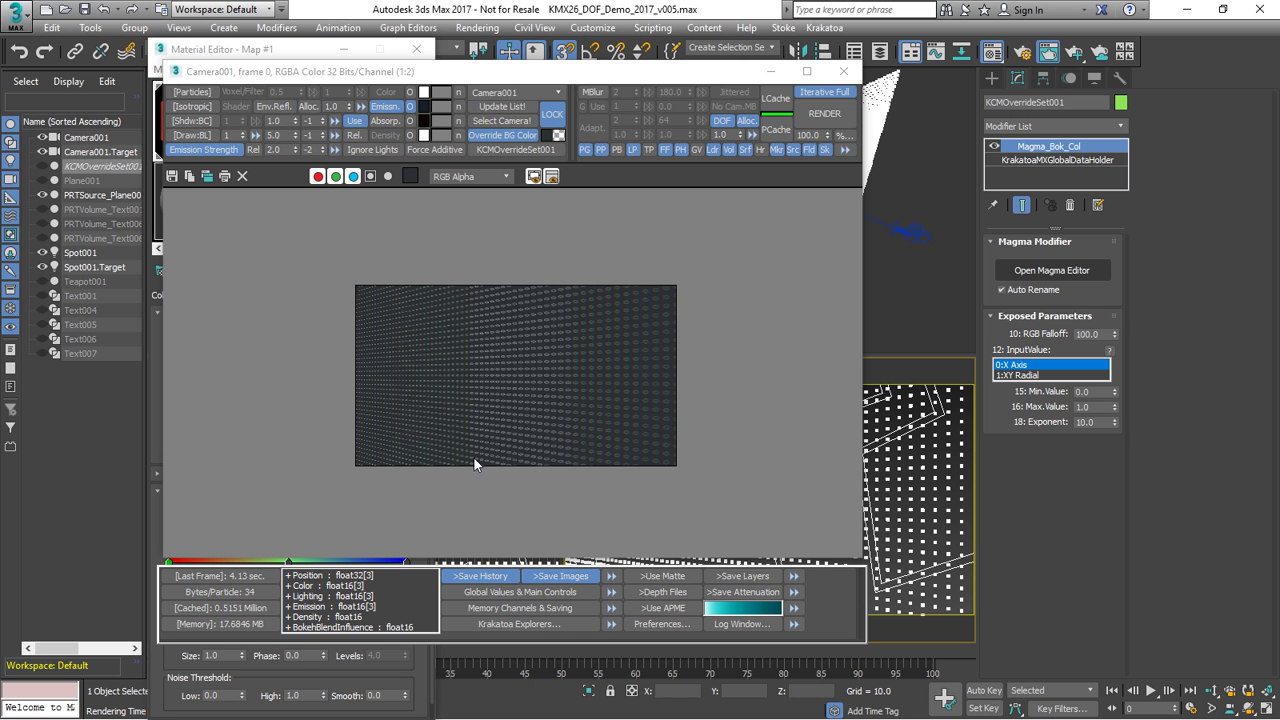
scroll(478, 390, up, 1)
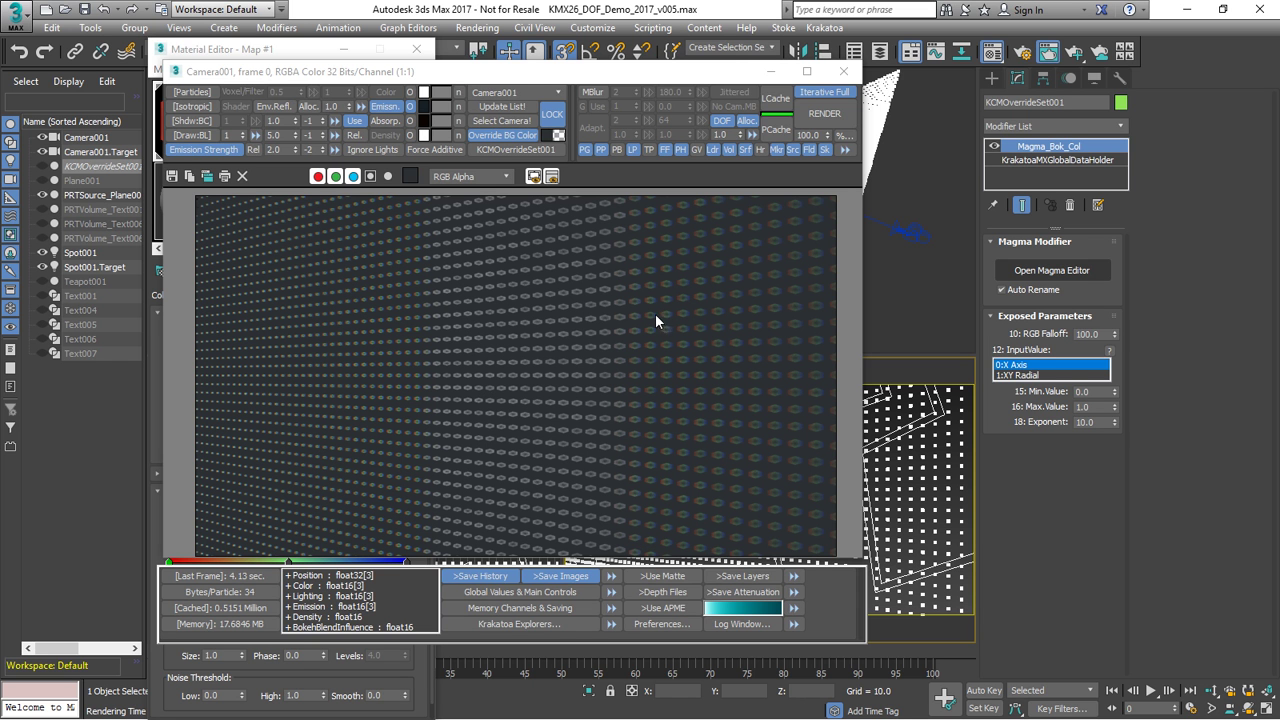
Switch the Magma modifier's falloff mode to XY Radial, limit Max.Value to 0.74, and render frame 0.
click(1046, 375)
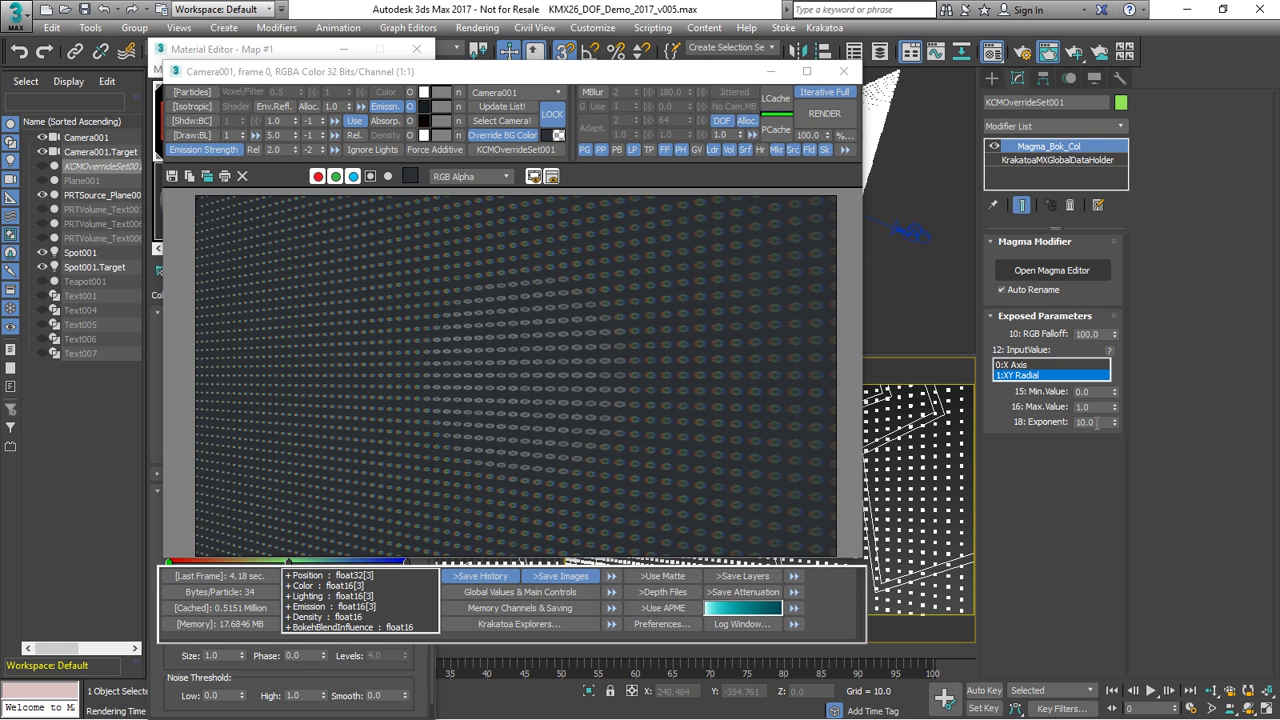
click(1090, 407)
text(0.74)
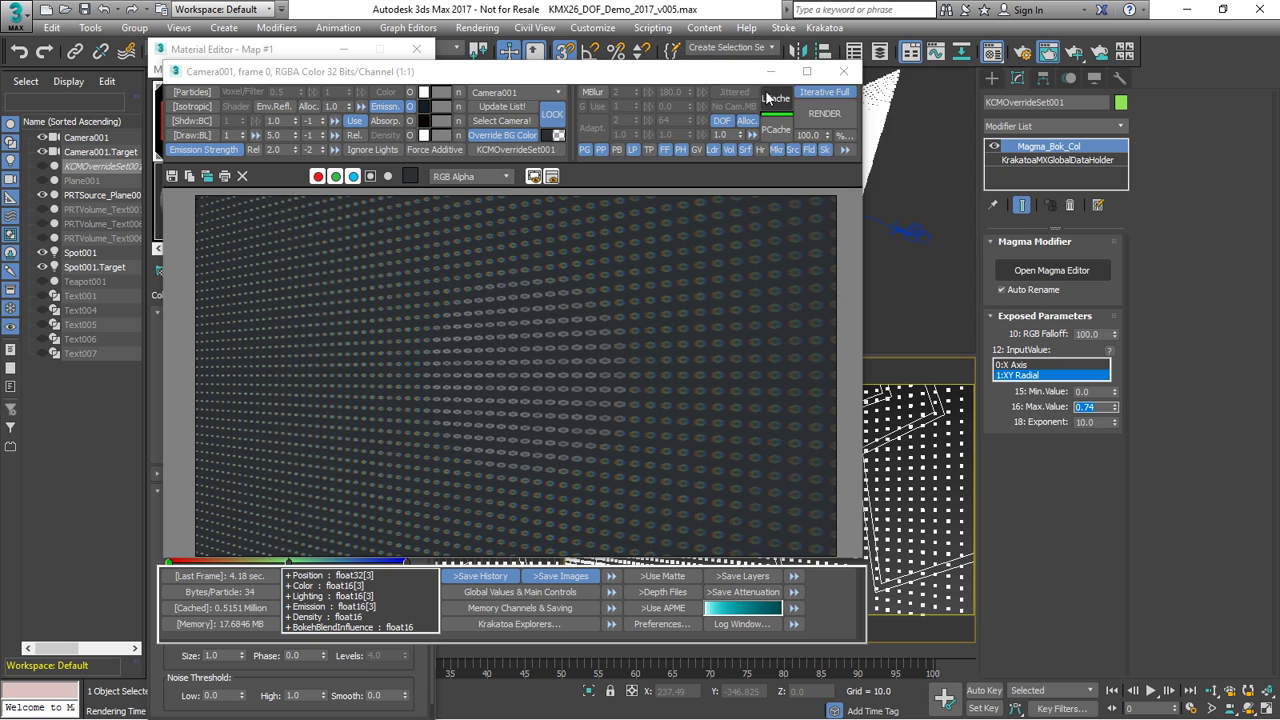
click(825, 113)
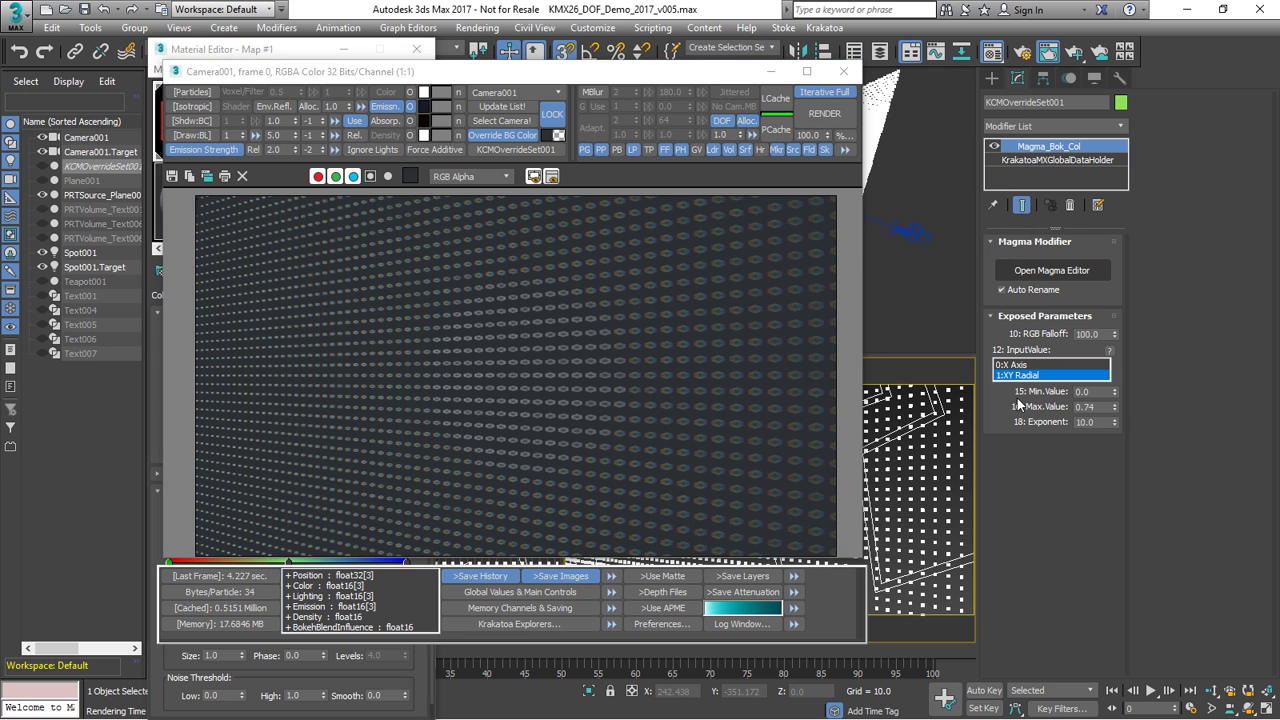
Set Min.Value to 0.33 and Max.Value to 0.75, and render the radial falloff again to examine the colour blend.
click(1115, 403)
click(1097, 392)
text(33)
key(Return)
click(825, 114)
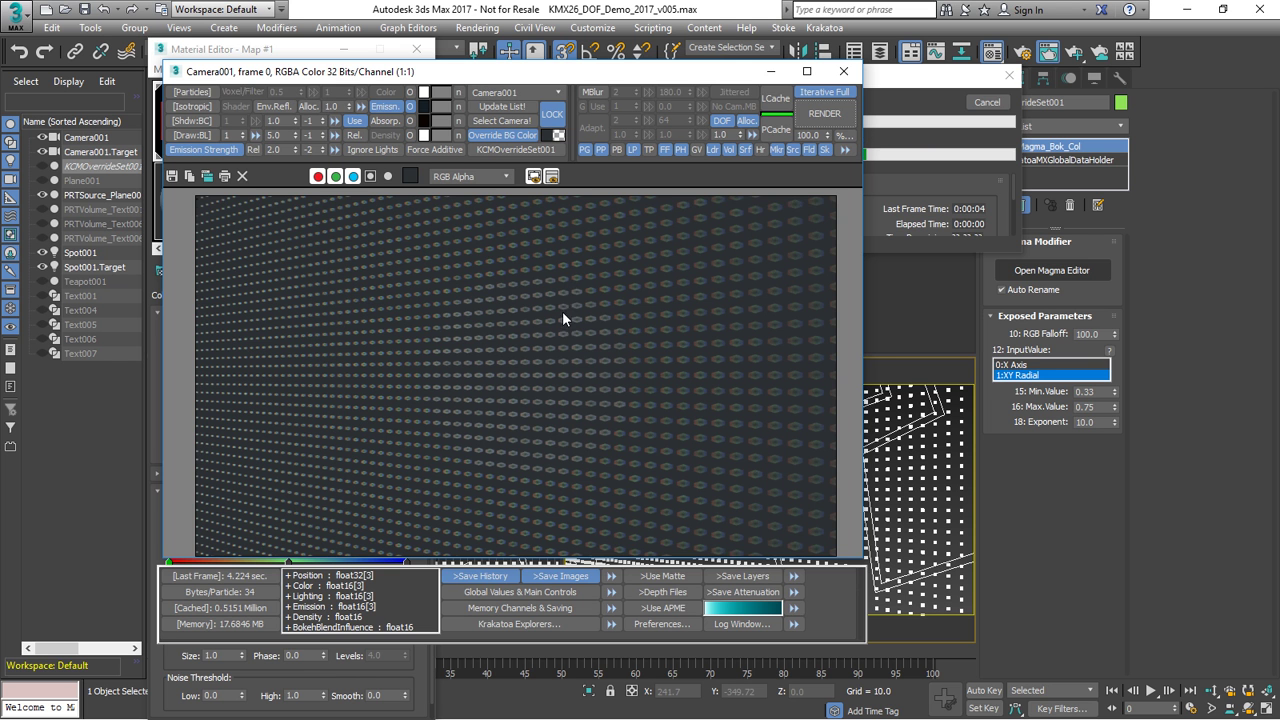
scroll(555, 373, down, 1)
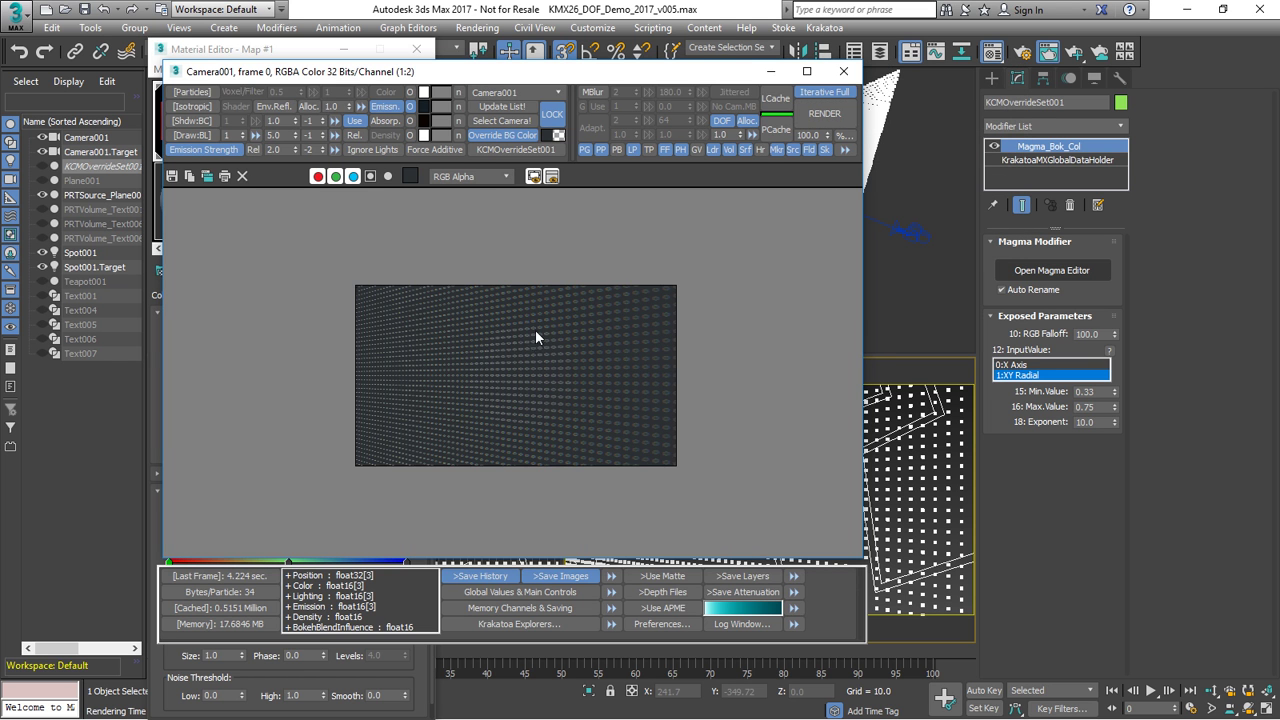
scroll(530, 376, up, 1)
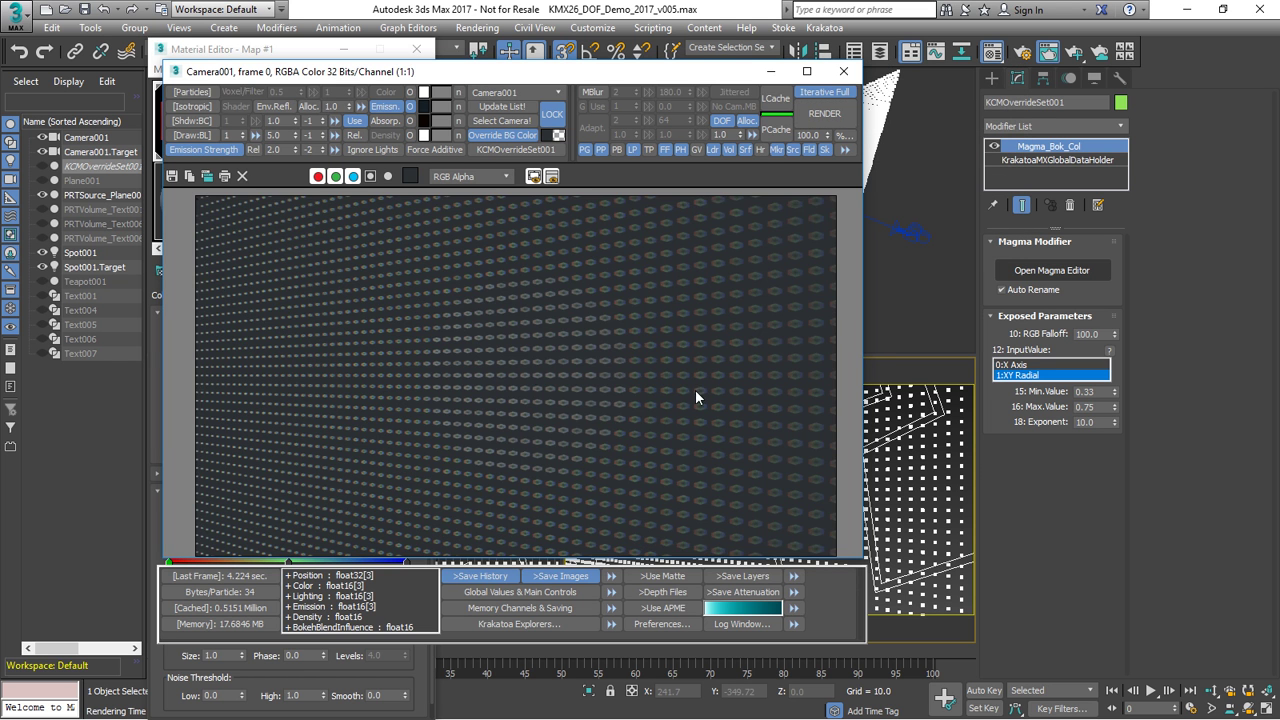
Reset the exposed Magma parameters to Min.Value 0.0, Max.Value 1.0 and Exponent 1.0.
right_click(1116, 391)
double_click(1082, 407)
text(1)
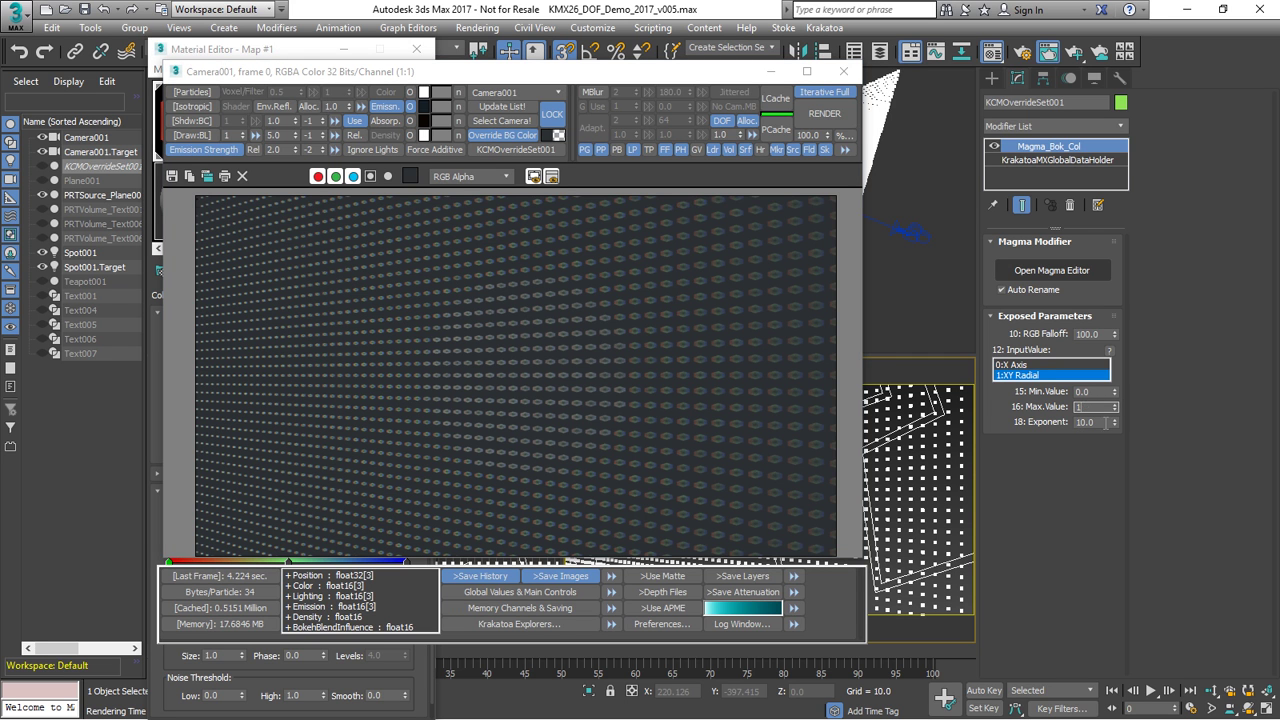
key(Tab)
text(1)
key(Return)
Set the RGB Falloff to 300 and render frame 0 to examine the wider radial falloff.
double_click(1081, 334)
text(300)
key(Return)
click(825, 113)
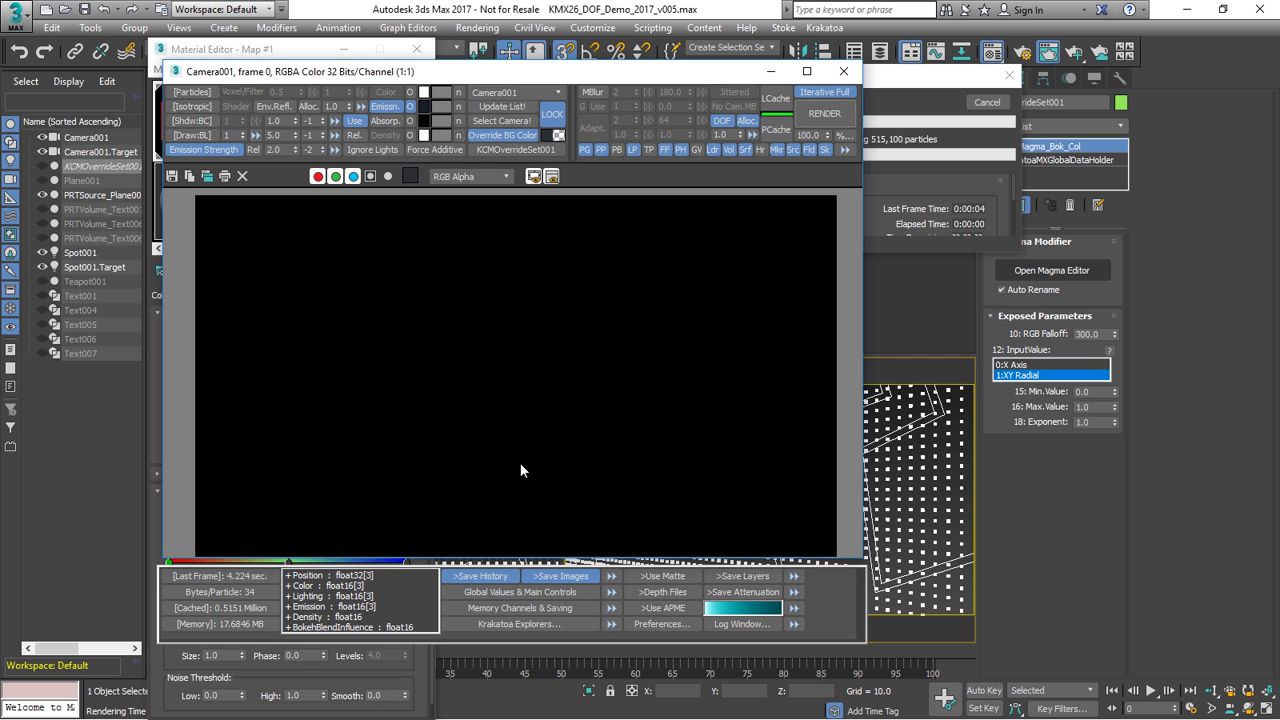
scroll(528, 406, down, 1)
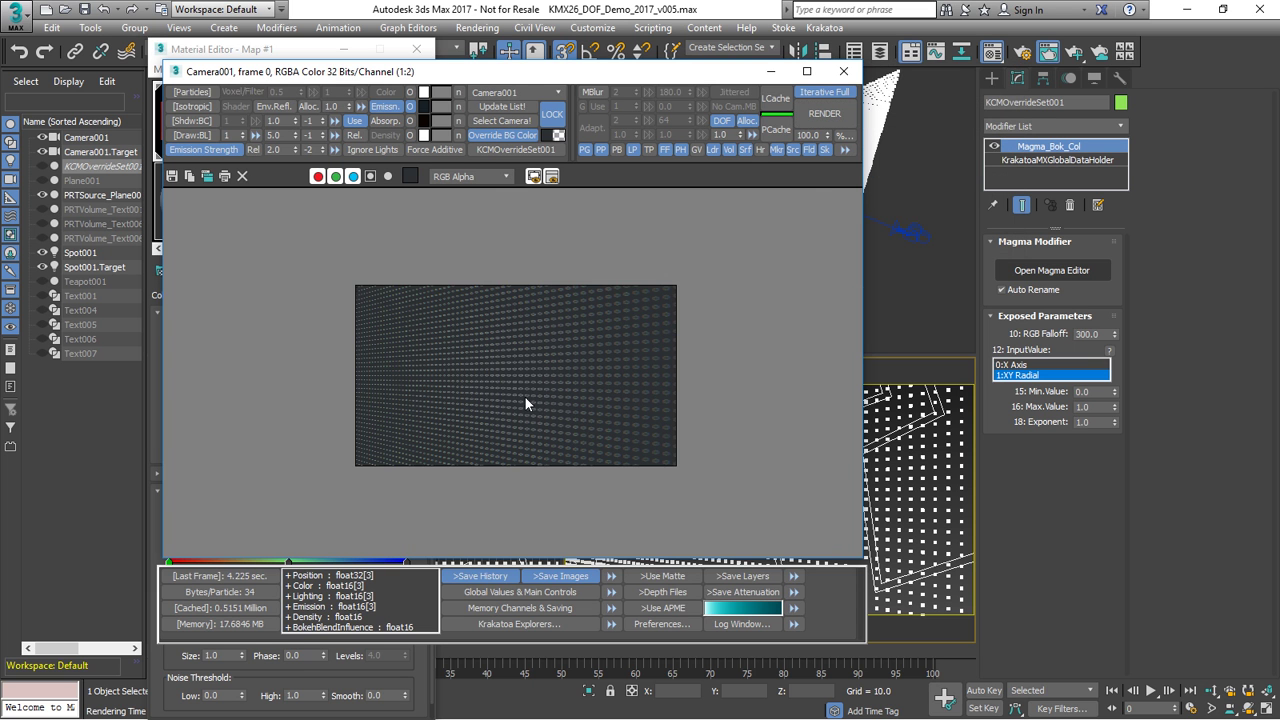
scroll(665, 368, up, 1)
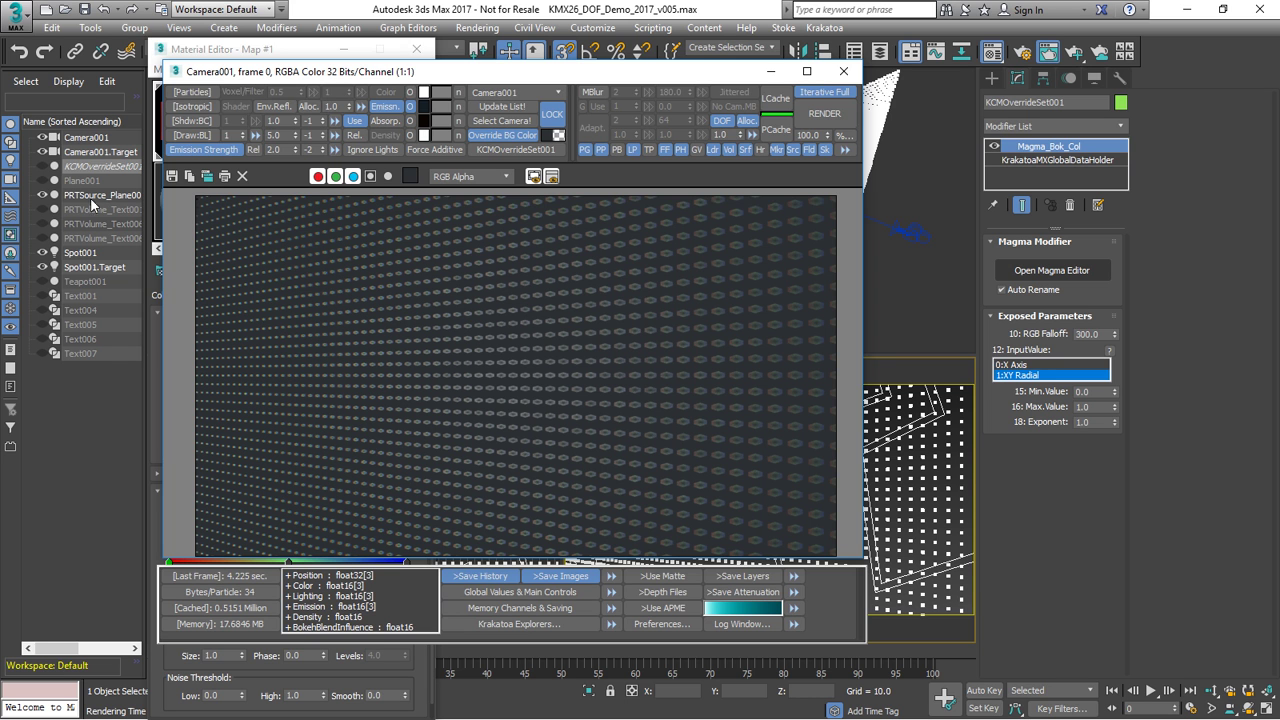
Unhide the three PRTVolume_Text objects and render frame 0 with the DOF sample rate reduced to 0.01.
click(42, 209)
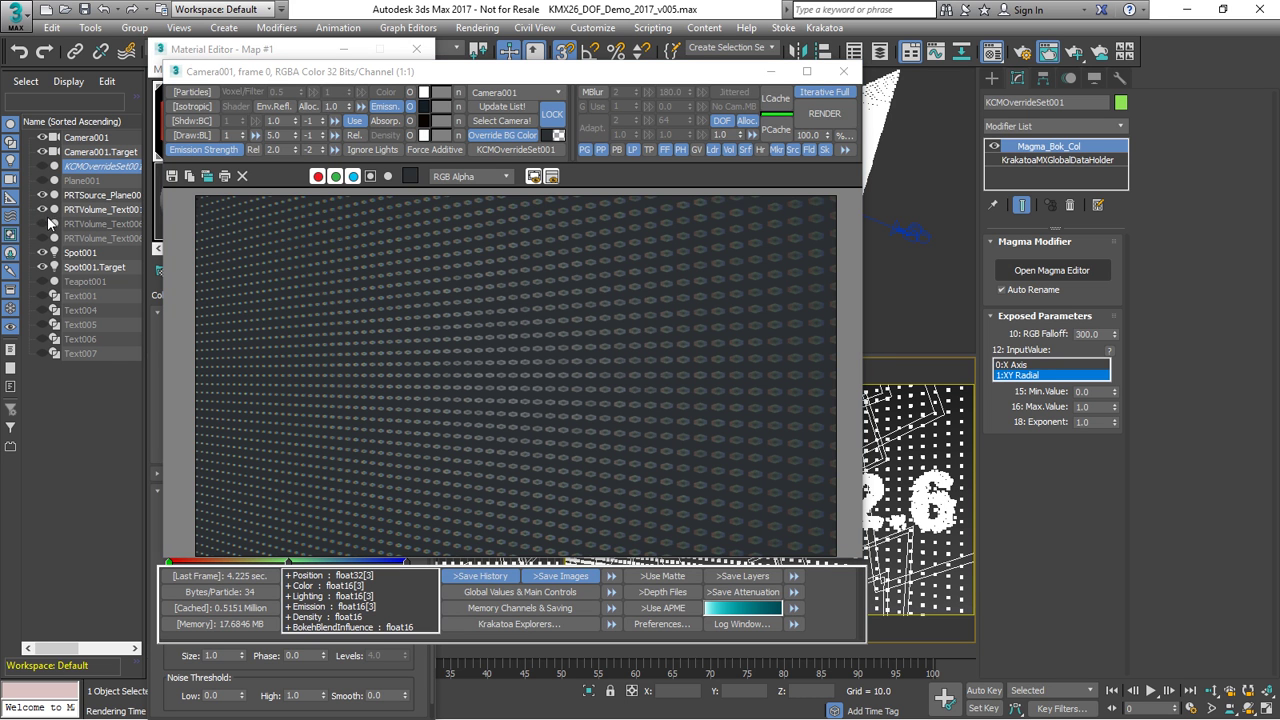
click(42, 224)
click(42, 238)
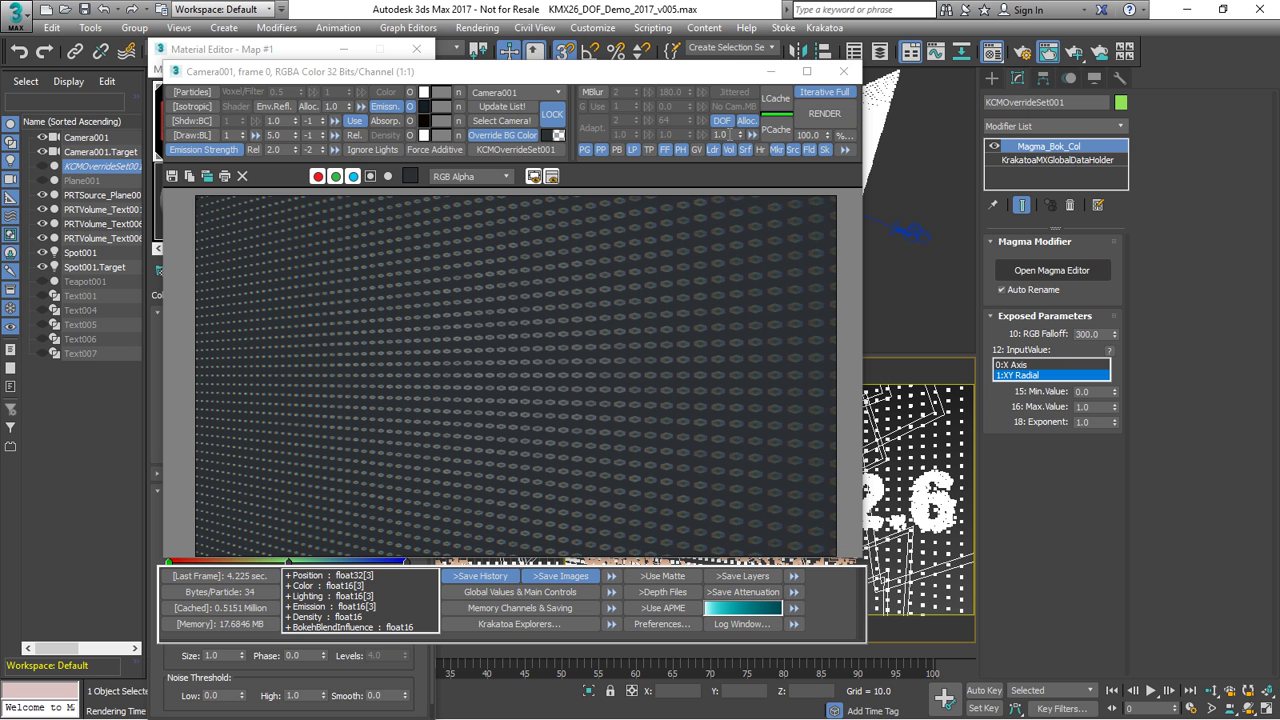
right_click(743, 136)
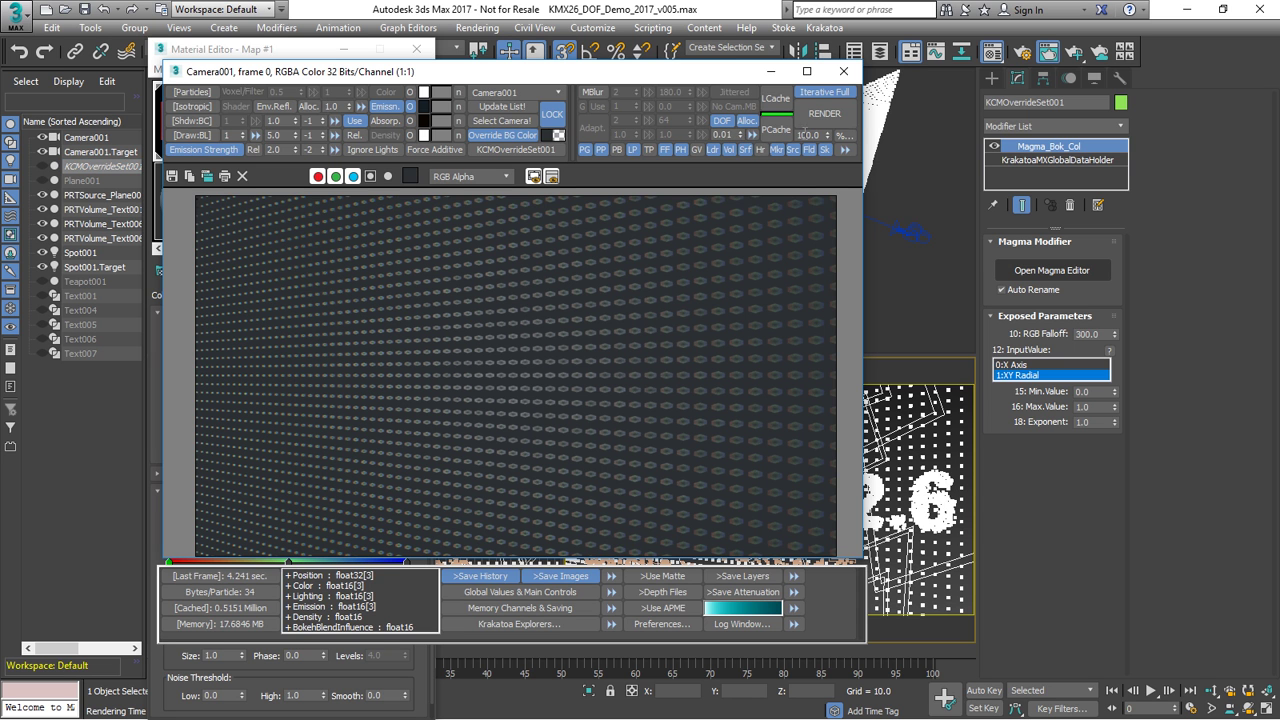
click(824, 113)
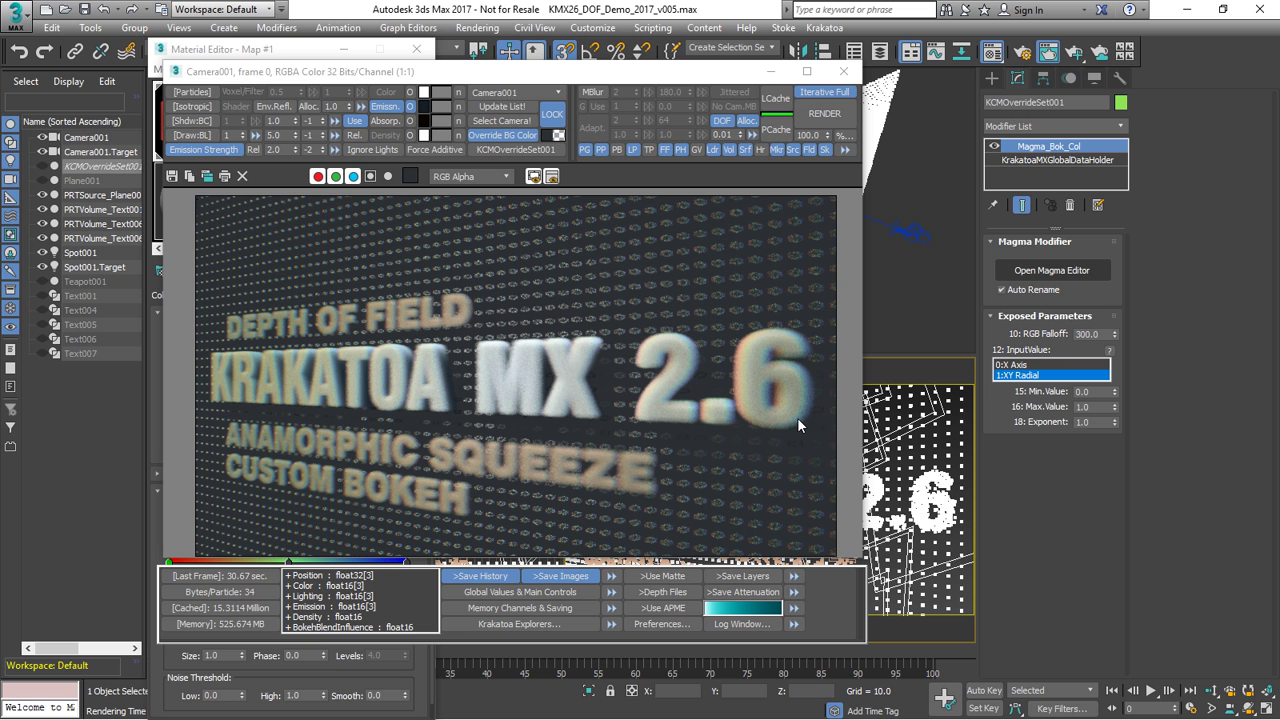
Enable the lighting and particle caches and set the Gradient Ramp map's U tiling to -1.0.
click(776, 98)
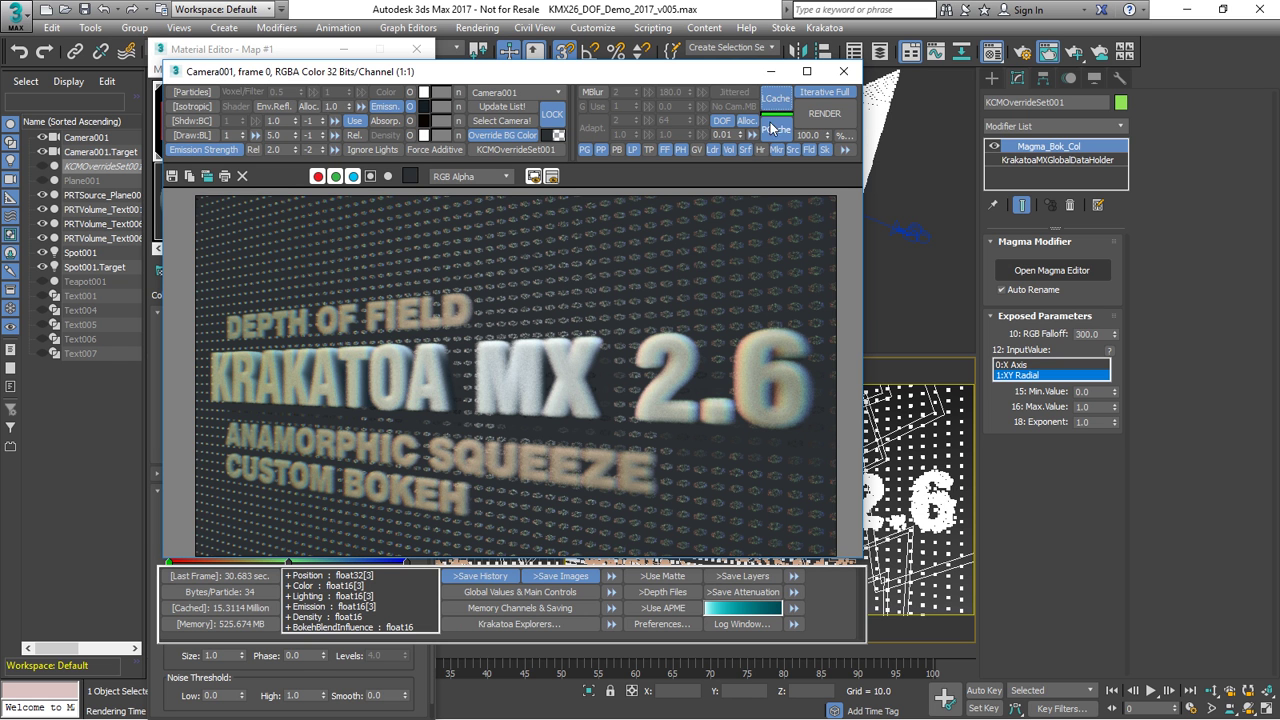
click(305, 50)
click(278, 391)
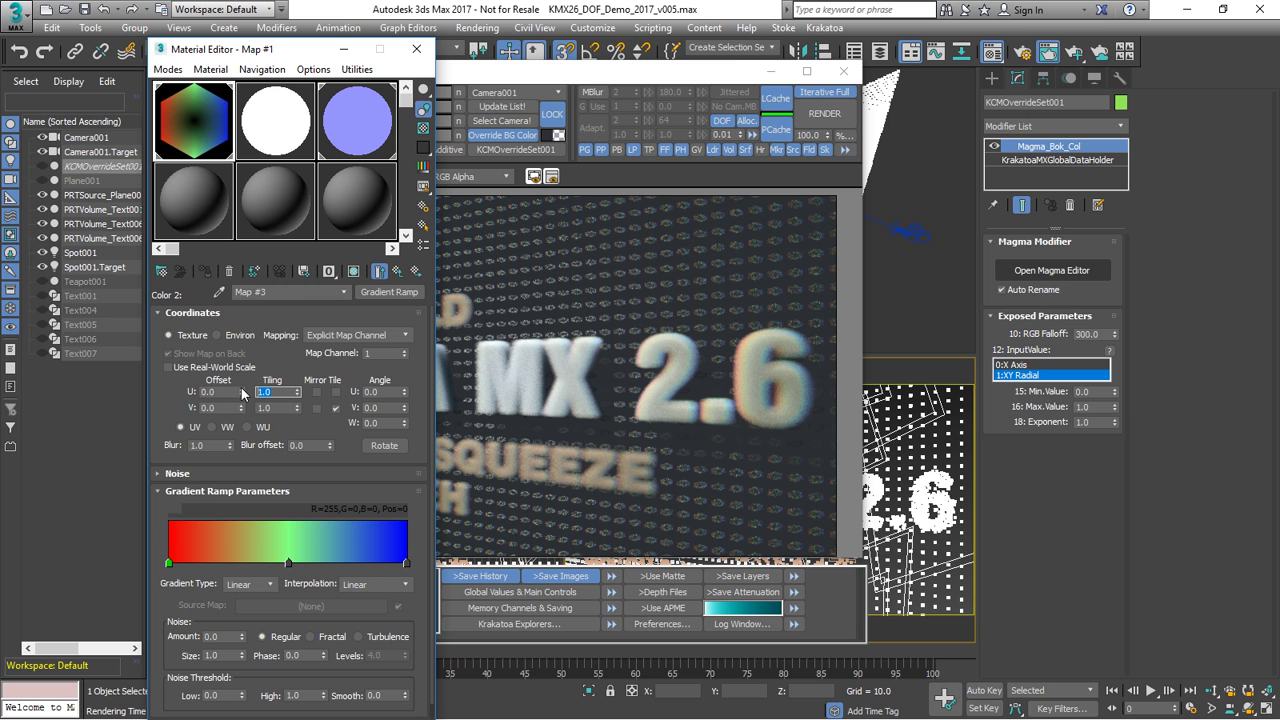
text(-1.0)
key(Return)
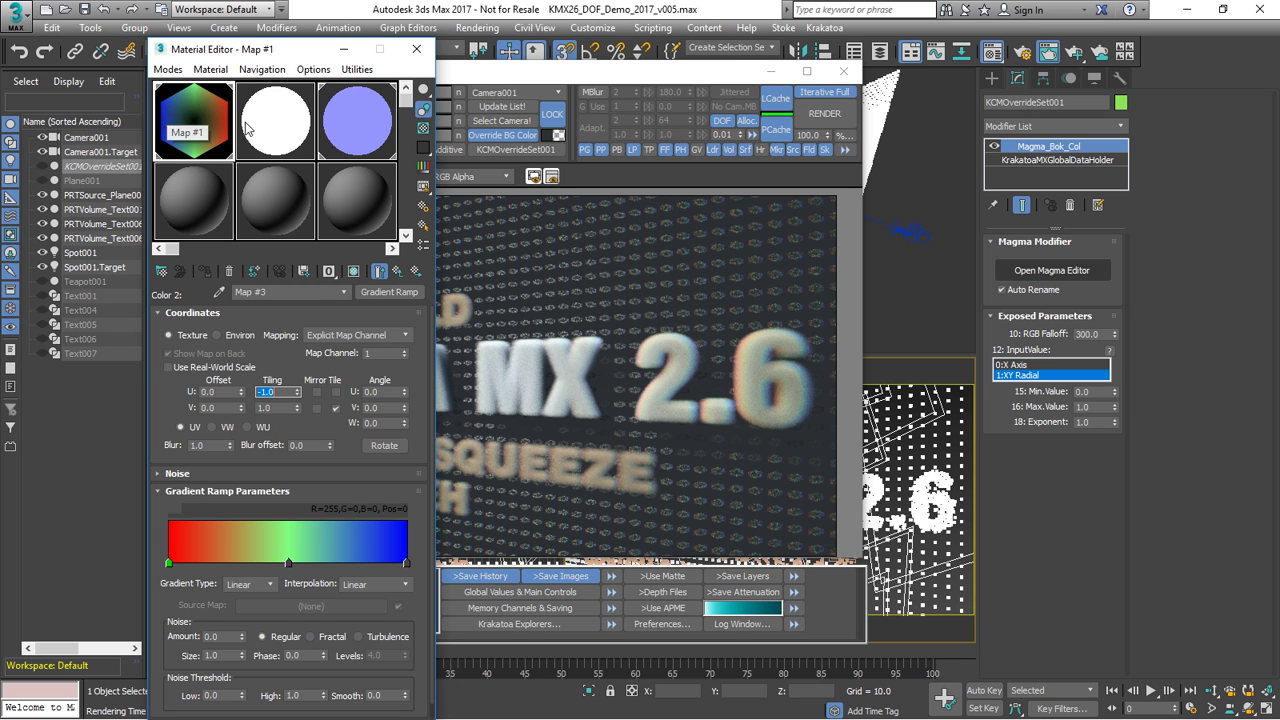
Re-render frame 0 with the flipped gradient and examine the colour fringes on the 2.6 text close up.
click(833, 116)
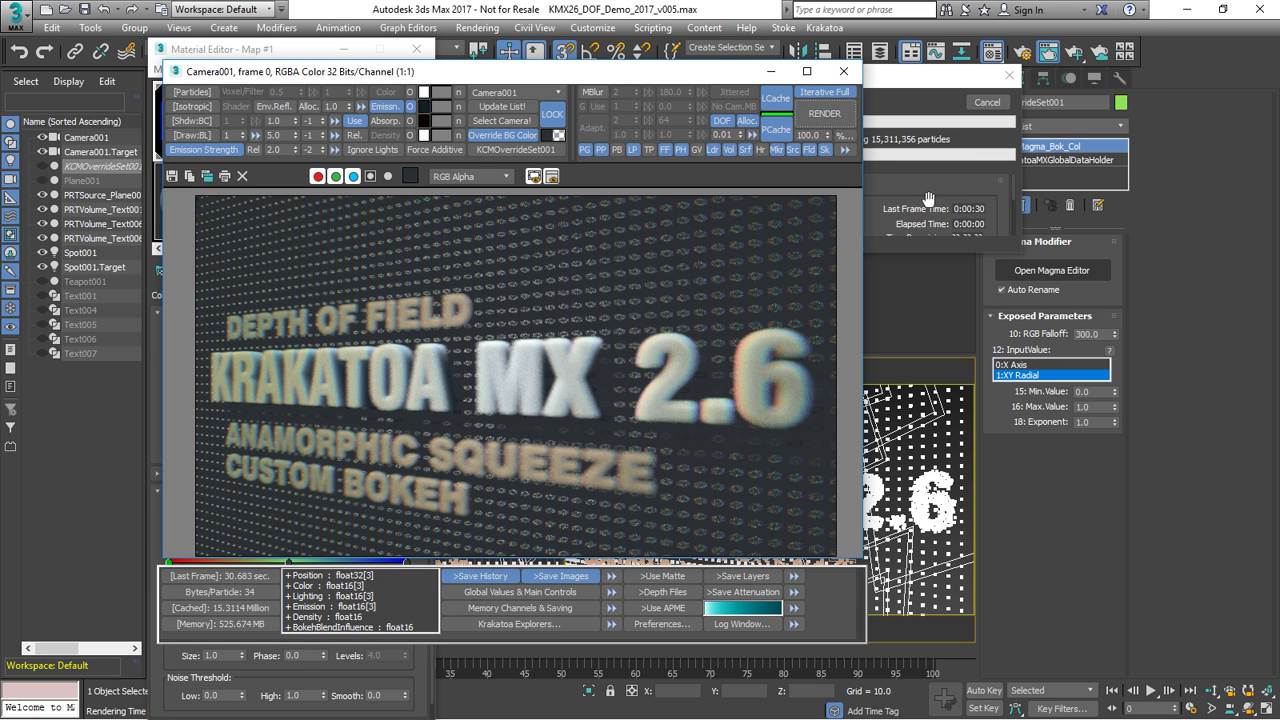
click(942, 140)
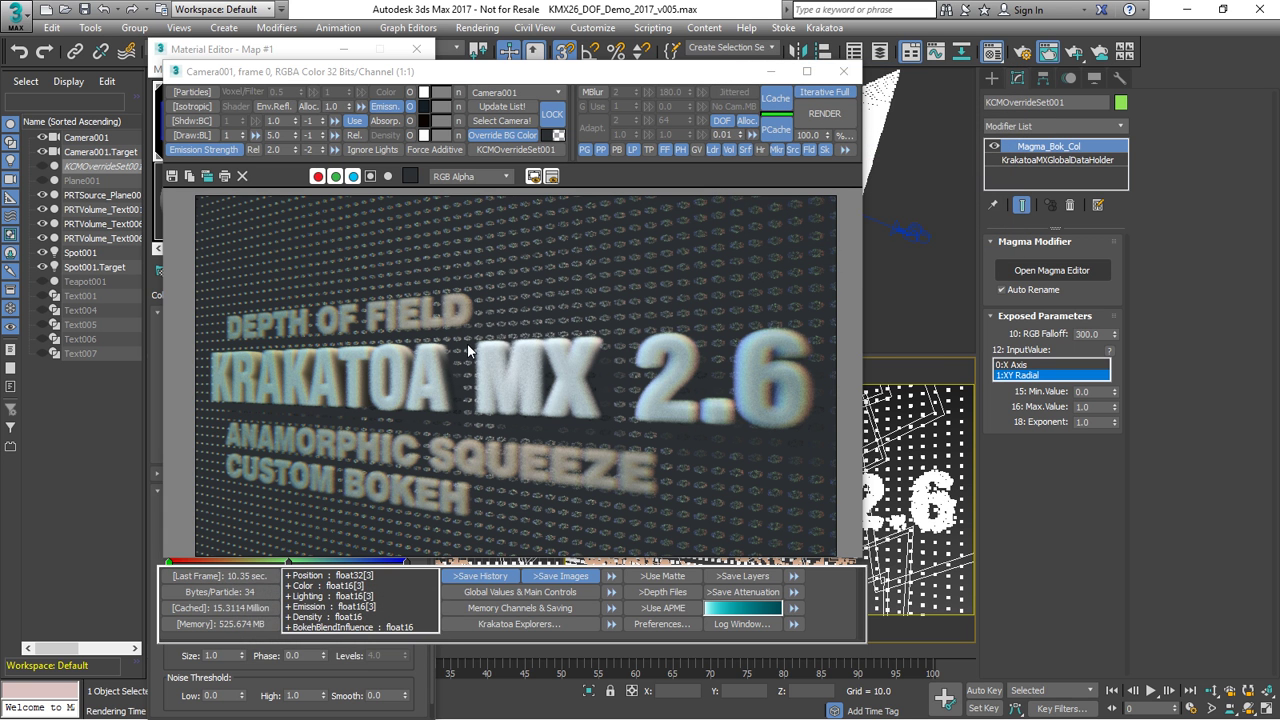
scroll(773, 390, up, 2)
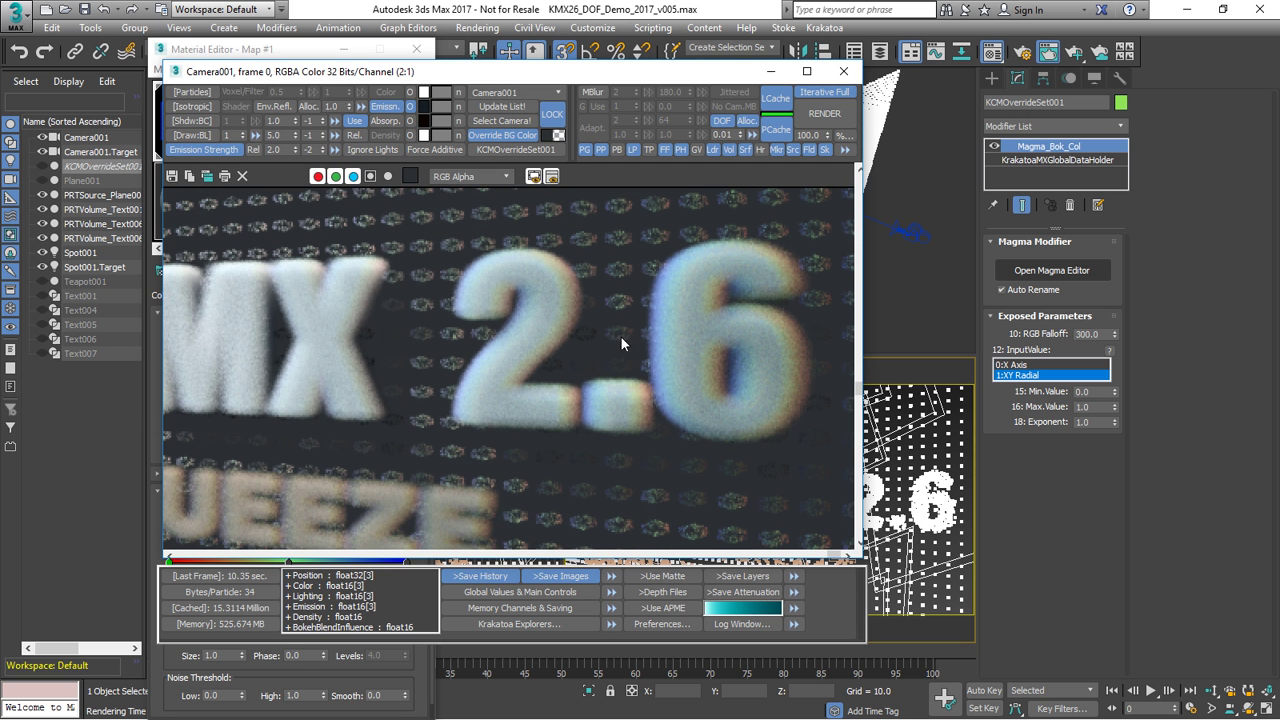
scroll(640, 228, down, 2)
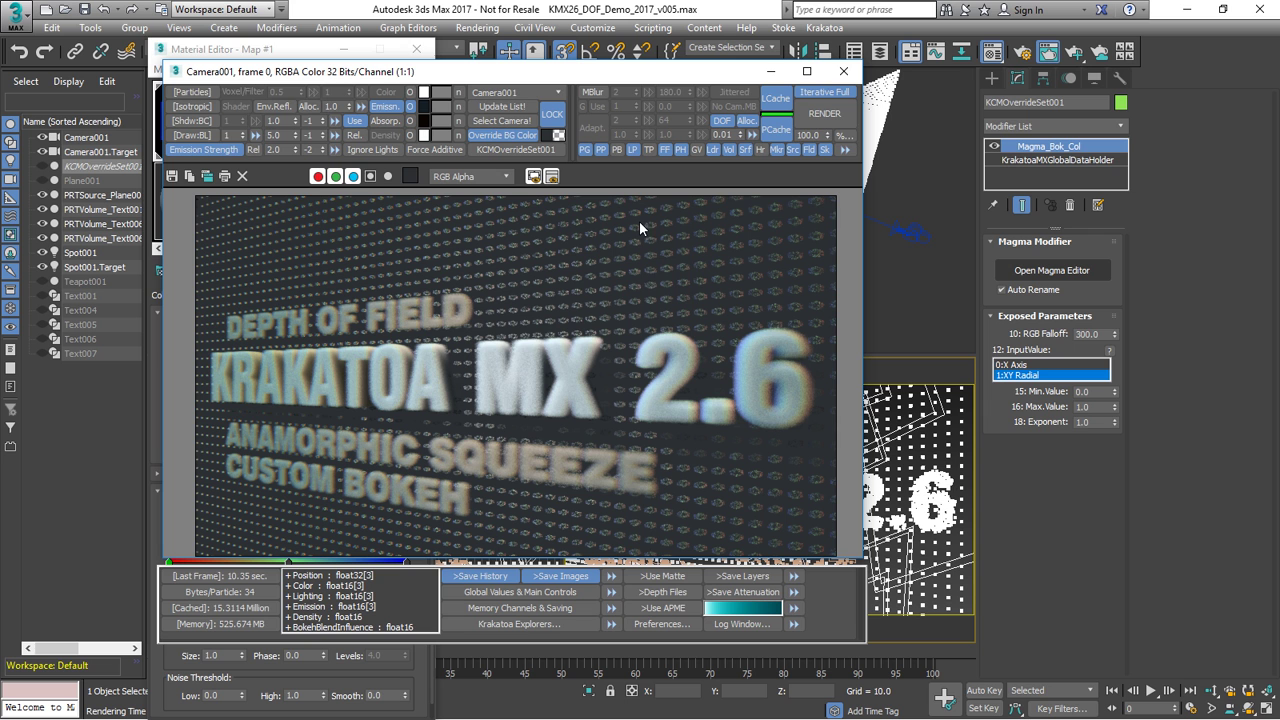
Render frame 0 with the DOF sample rate at 0.1, and raise the rate to 1.0.
click(752, 134)
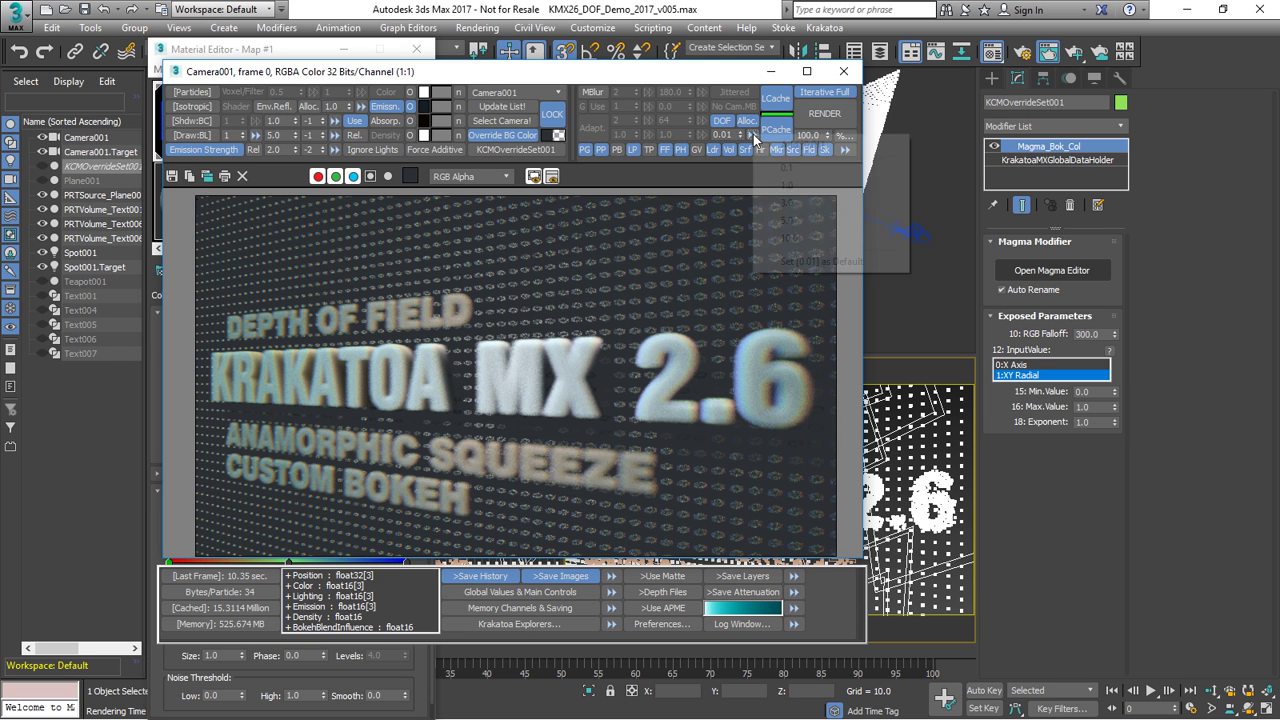
click(806, 167)
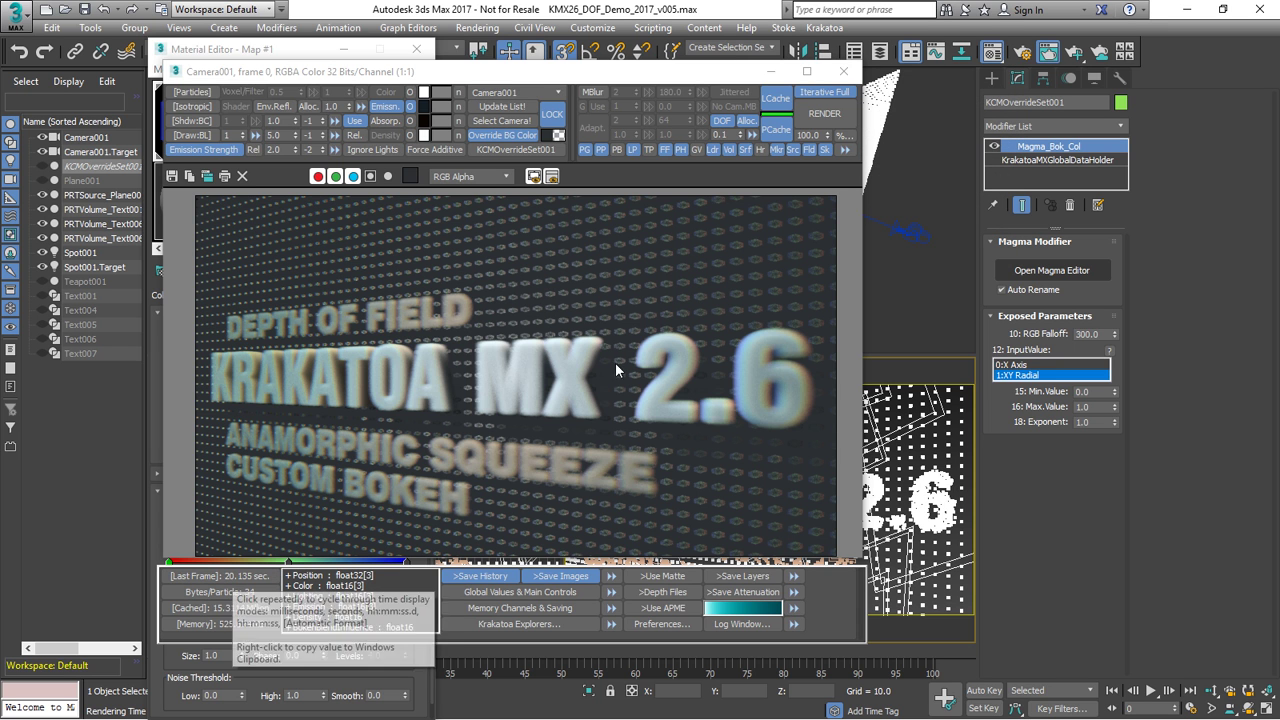
click(754, 134)
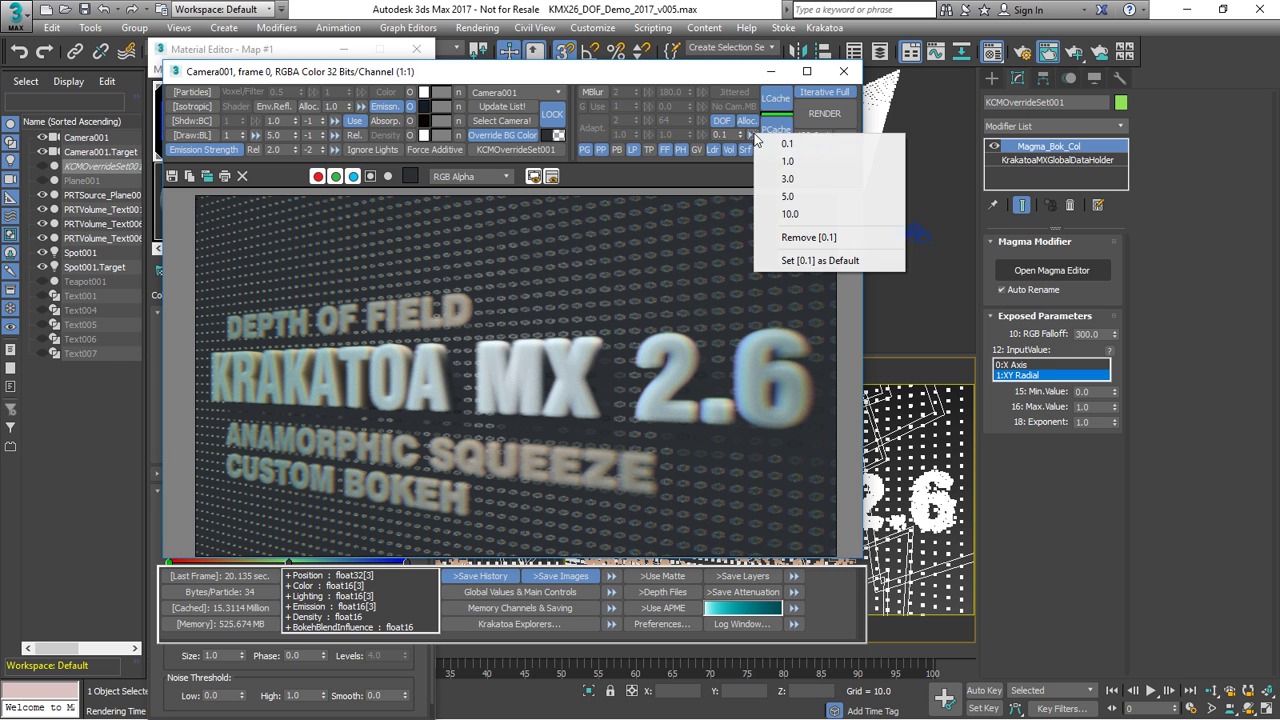
click(818, 161)
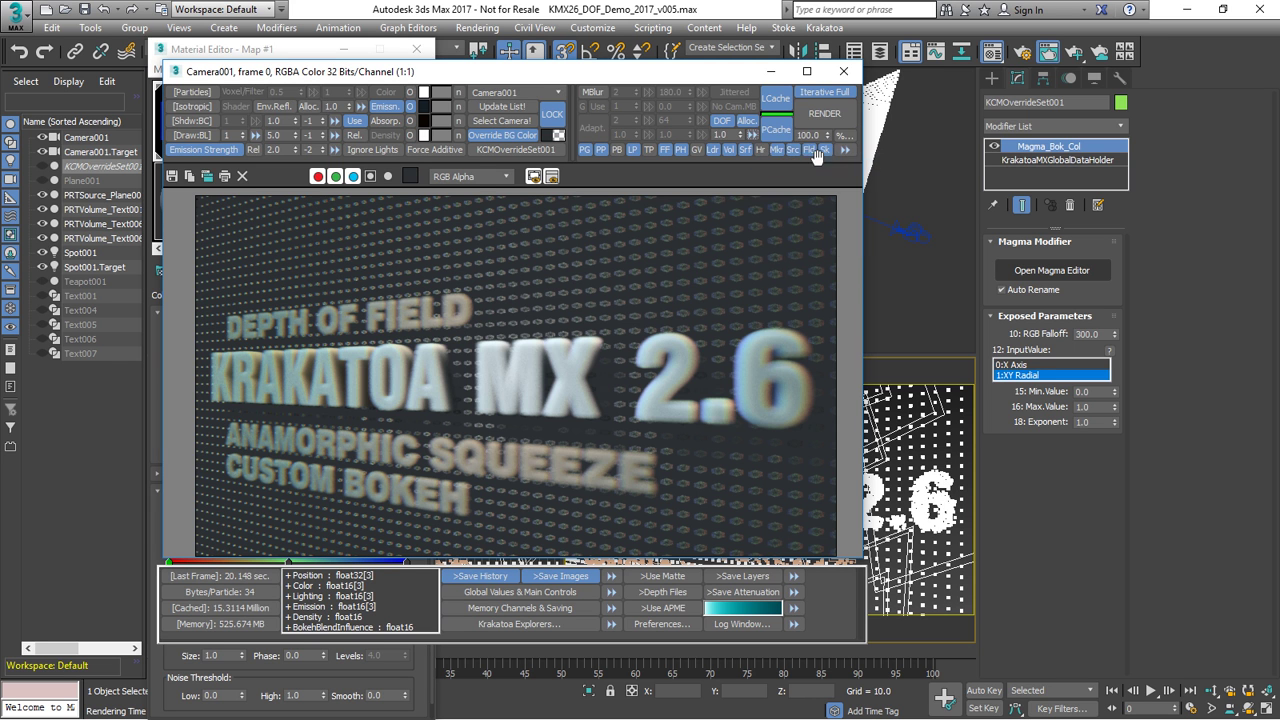
Jump to the DOF Center time tag at frame 85 and render that frame.
click(877, 711)
click(925, 707)
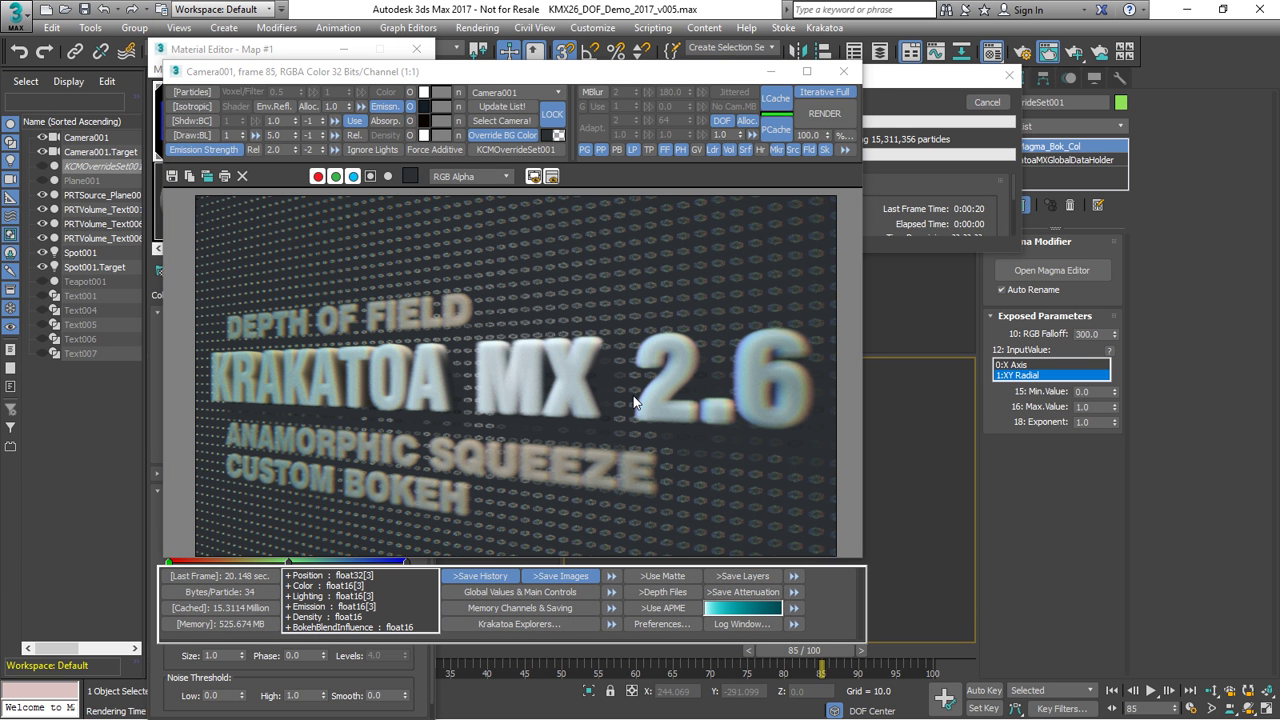
click(900, 86)
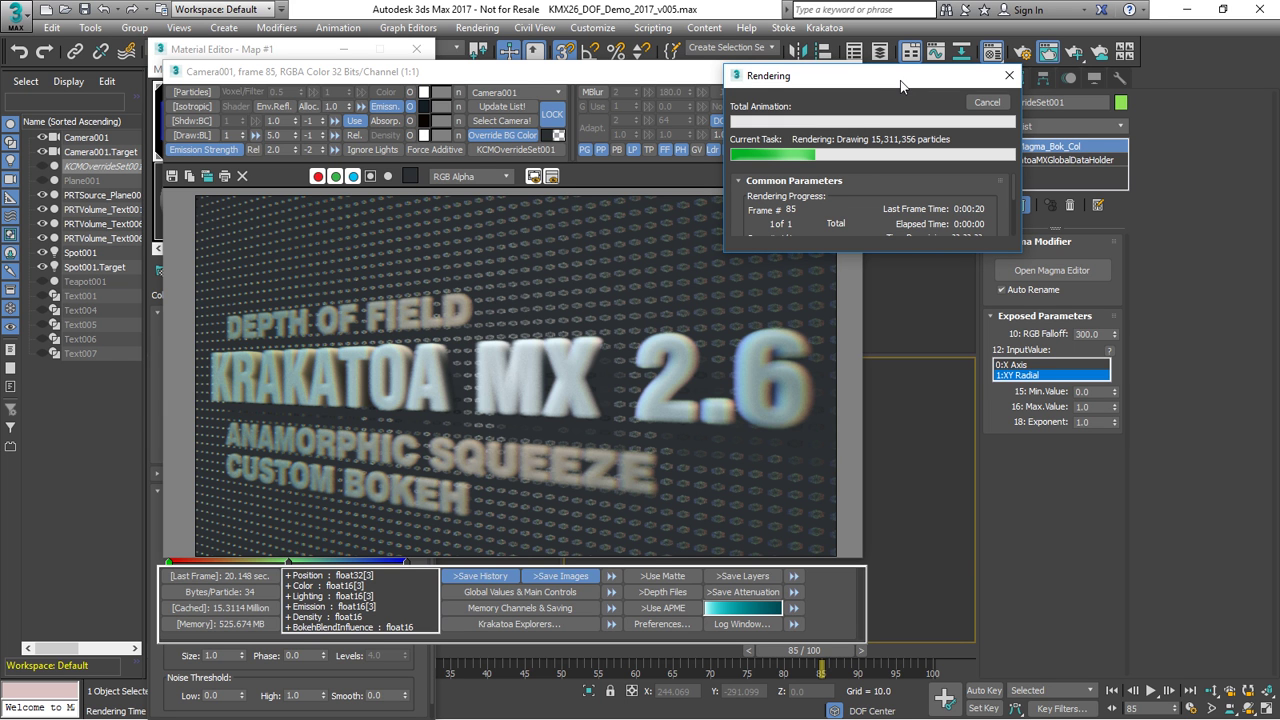